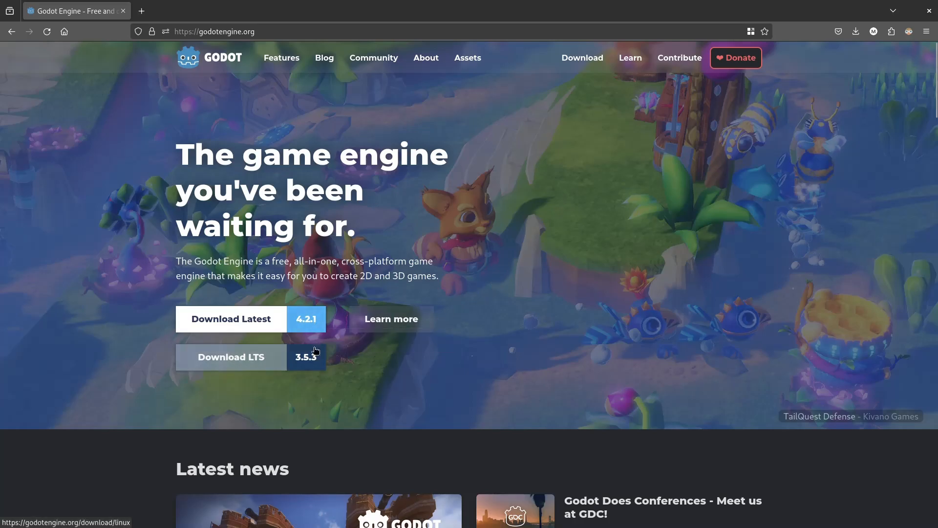
# Step: Open the Godot website's Features page and look through the listed main features
pyautogui.click(287, 70)
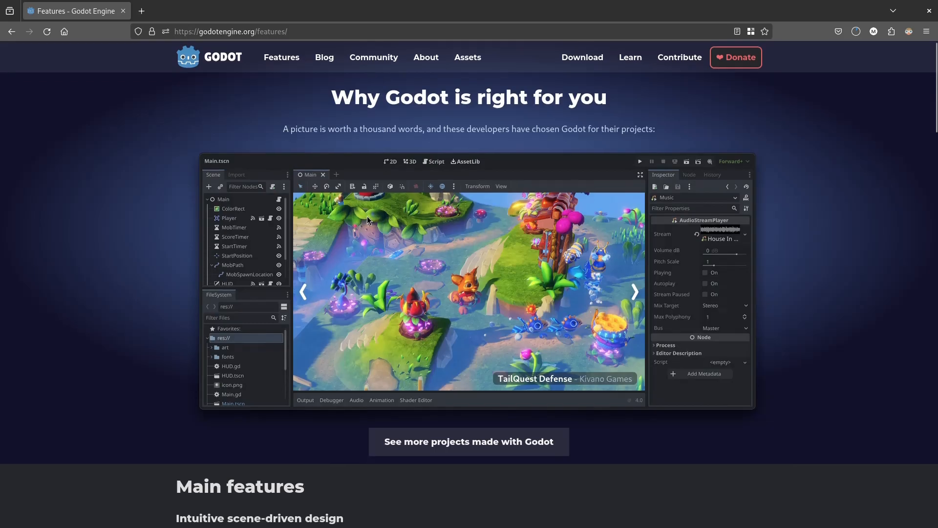
pyautogui.scroll(-5, 367, 216)
pyautogui.scroll(-6, 369, 217)
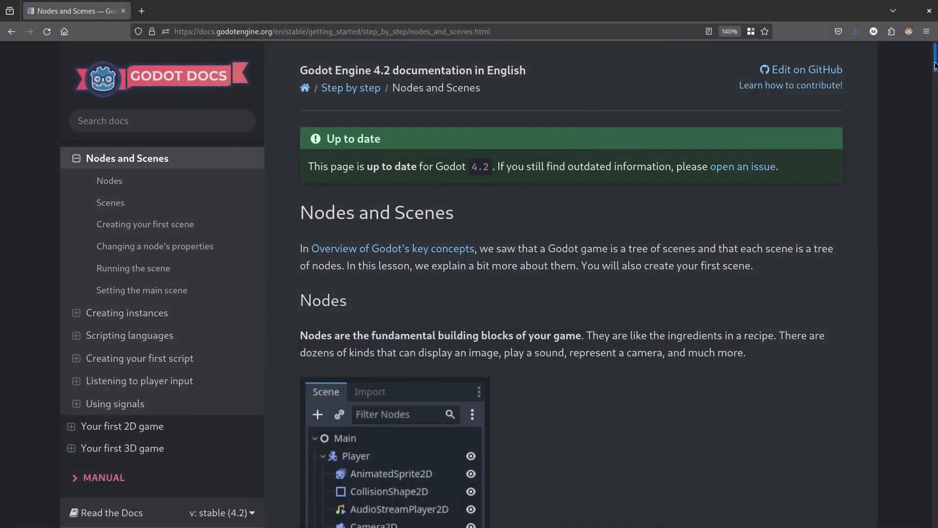
# Step: Read through the Nodes and Scenes and the Exporting projects pages of the Godot 4.2 documentation
pyautogui.moveTo(934, 65); pyautogui.dragTo(927, 141)
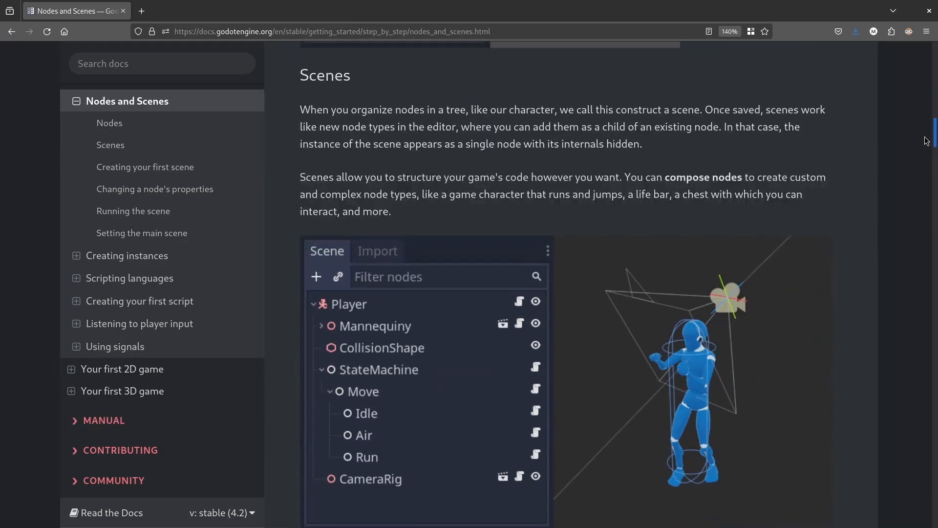
pyautogui.moveTo(927, 141); pyautogui.dragTo(920, 201)
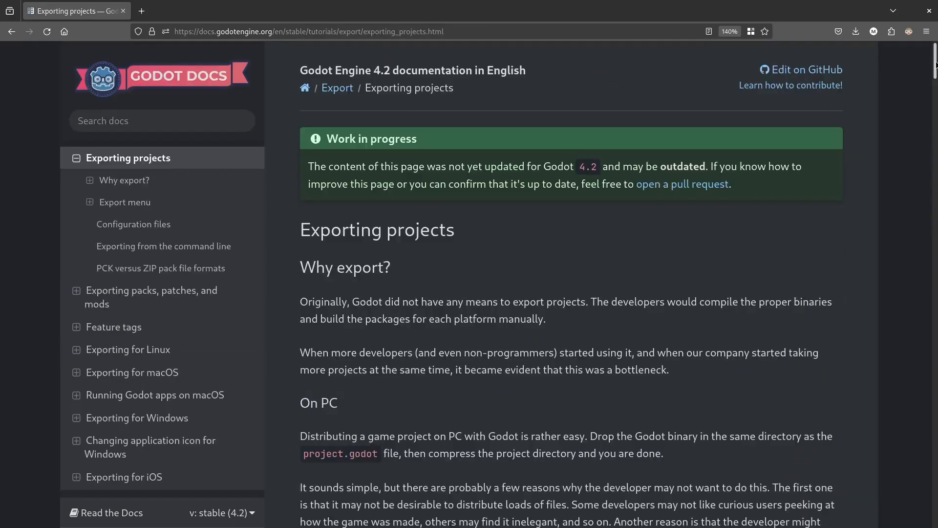
pyautogui.moveTo(935, 65); pyautogui.dragTo(931, 350)
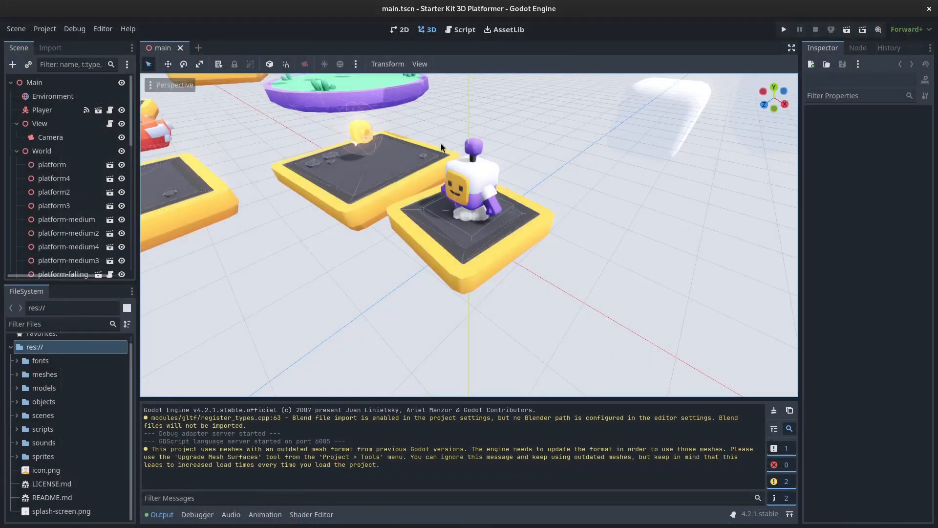
# Step: In the Godot editor, view the platformer's main 3D scene from another angle and switch to the 2D workspace
pyautogui.moveTo(580, 266); pyautogui.dragTo(557, 240, button='middle')
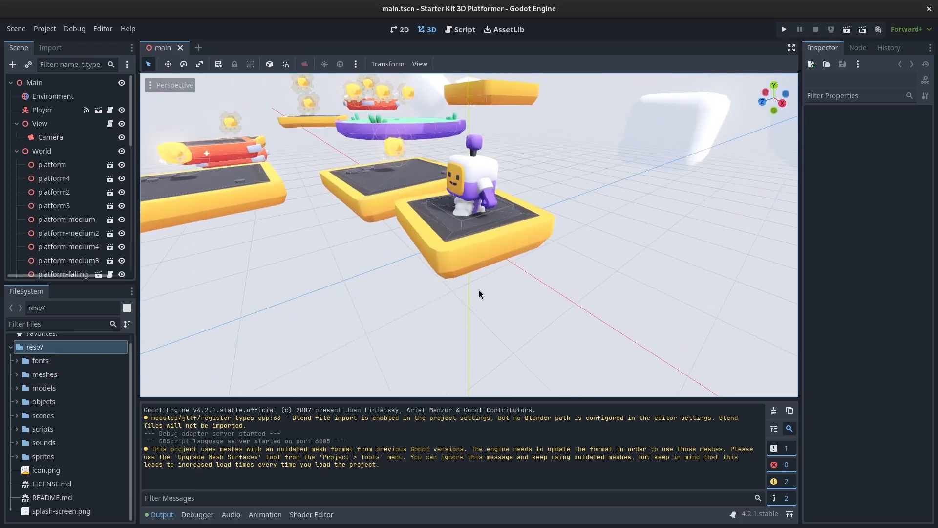
pyautogui.click(400, 30)
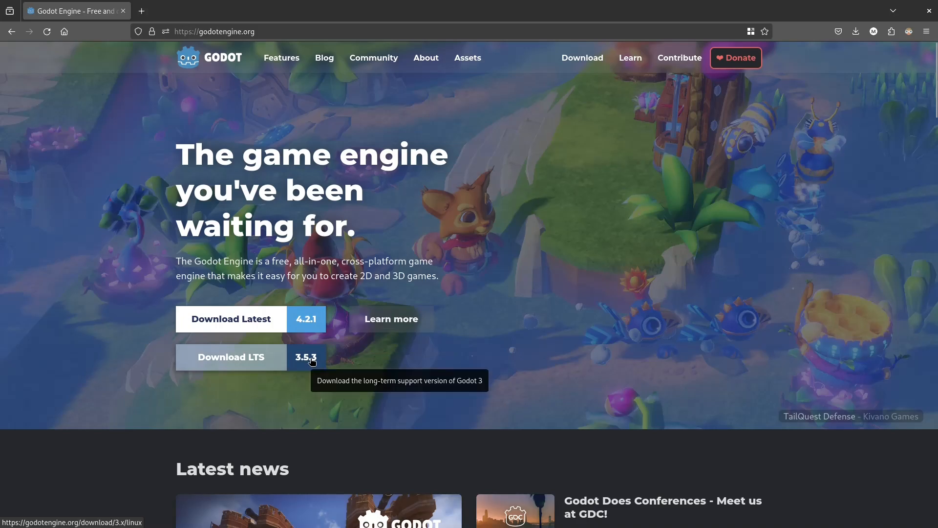
# Step: On the Godot website, start downloading the standard Godot Engine 4.2.1 for Linux and cancel the download
pyautogui.click(269, 320)
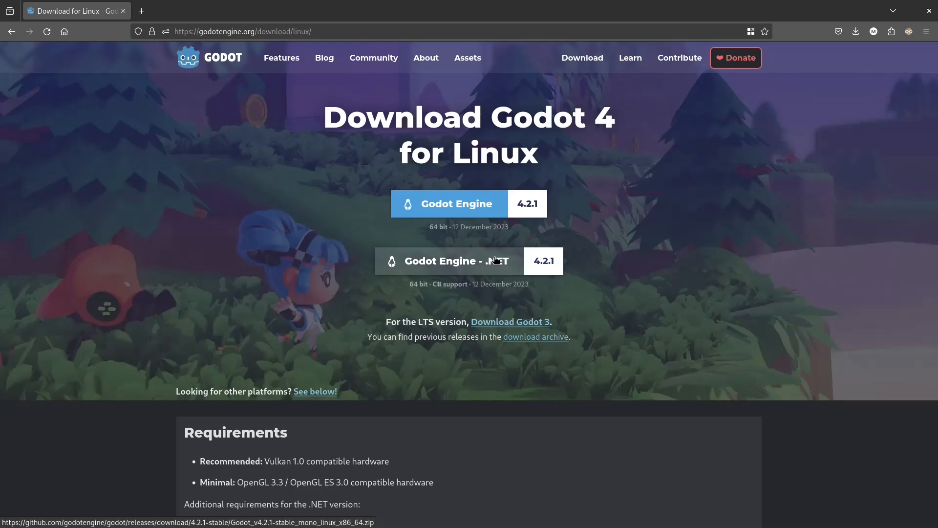
pyautogui.click(512, 210)
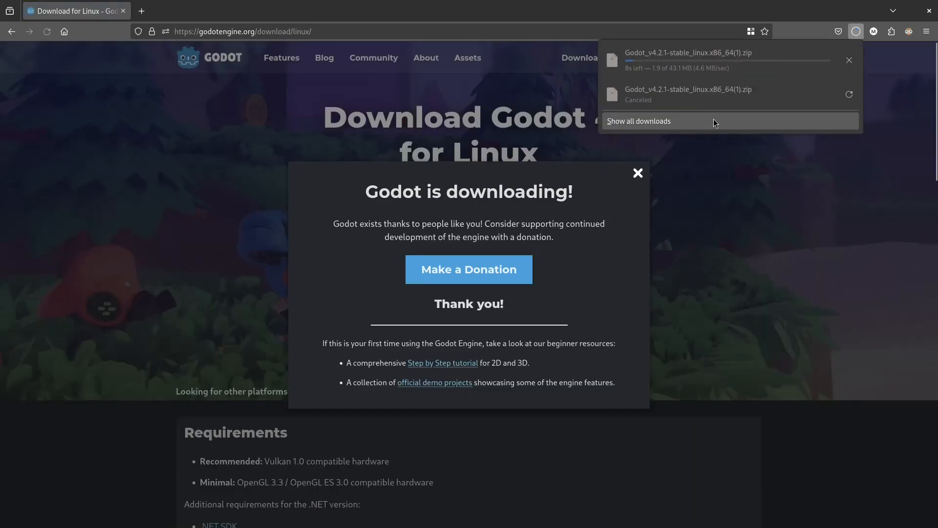
pyautogui.click(850, 60)
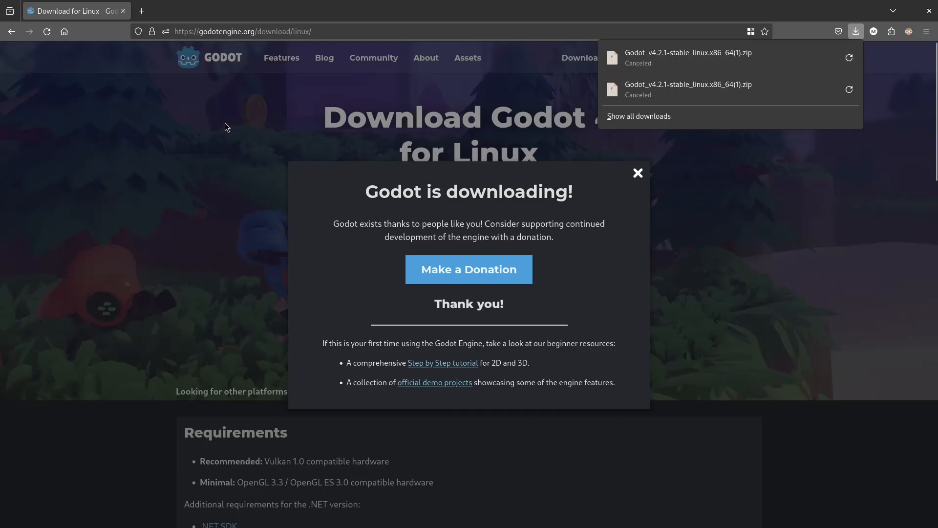
pyautogui.click(201, 133)
# Step: Switch to the Files window and locate Godot_v4.2.1-stable_linux.x86_64.zip in the Downloads folder
pyautogui.press('super')
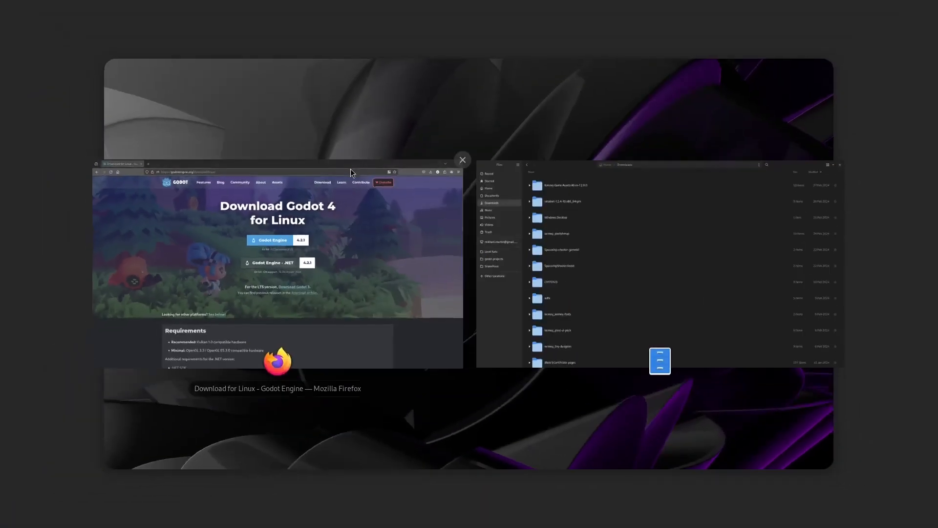
pyautogui.click(562, 221)
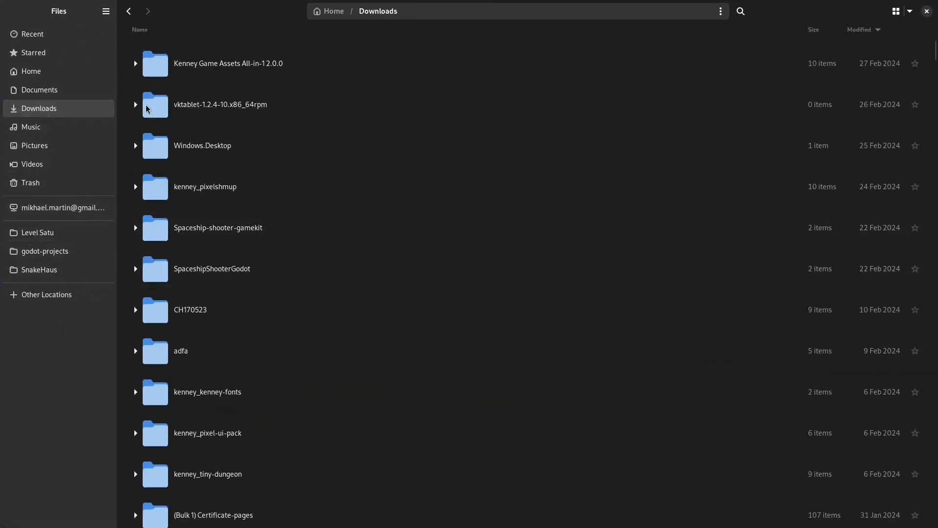
pyautogui.scroll(-10, 190, 277)
pyautogui.scroll(-10, 200, 281)
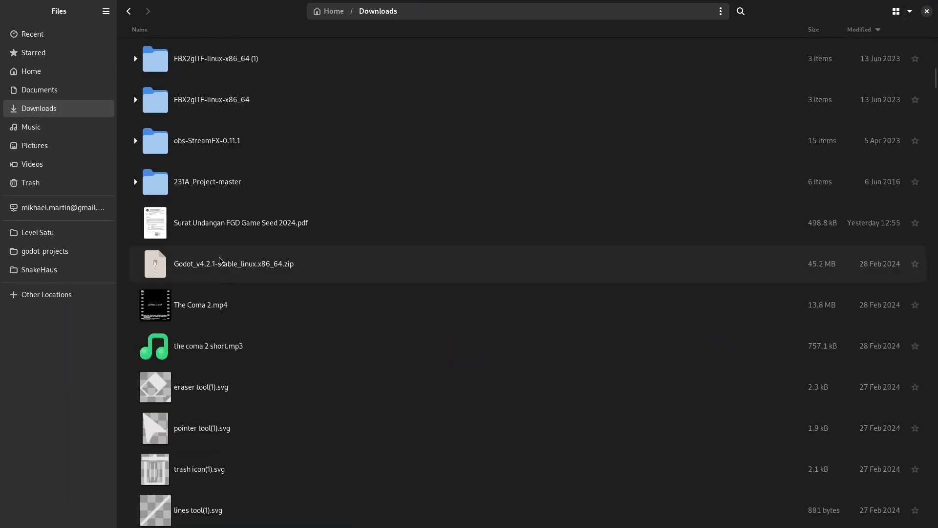
pyautogui.click(252, 262)
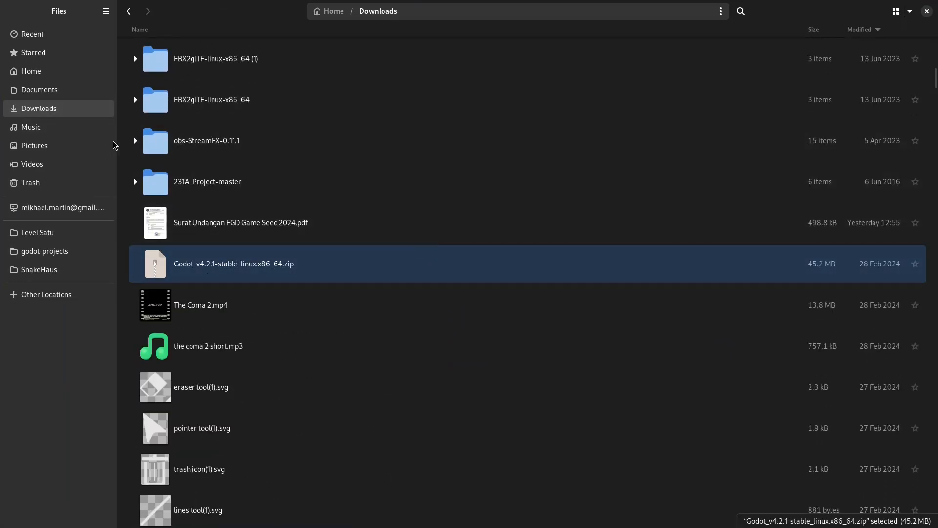
# Step: Launch Godot_v4.2.1-stable_linux.x86_64 from the Level Satu folder in Home and maximize the Project Manager window
pyautogui.click(59, 75)
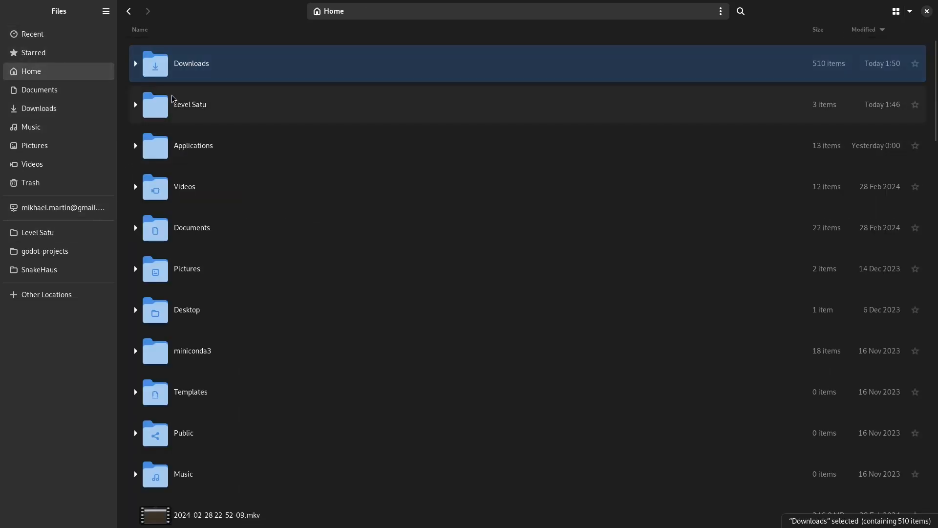
pyautogui.doubleClick(200, 110)
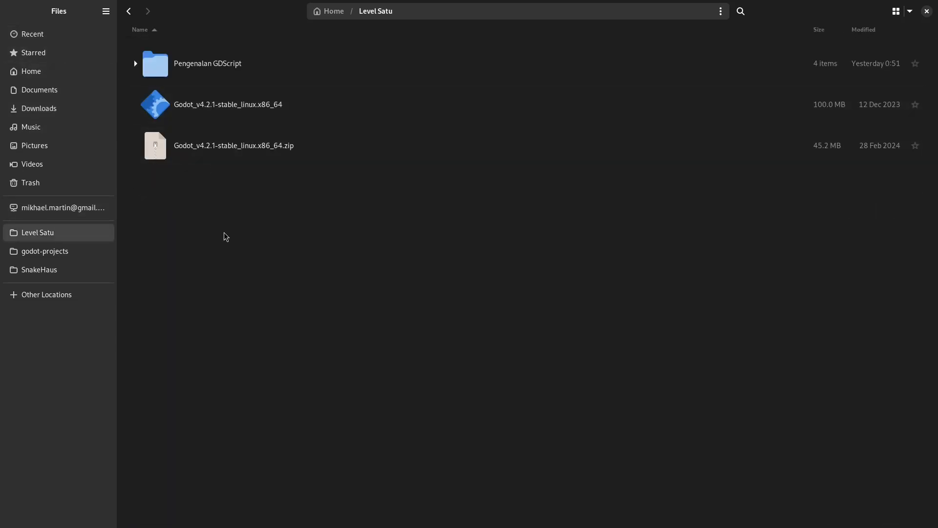
pyautogui.click(259, 151)
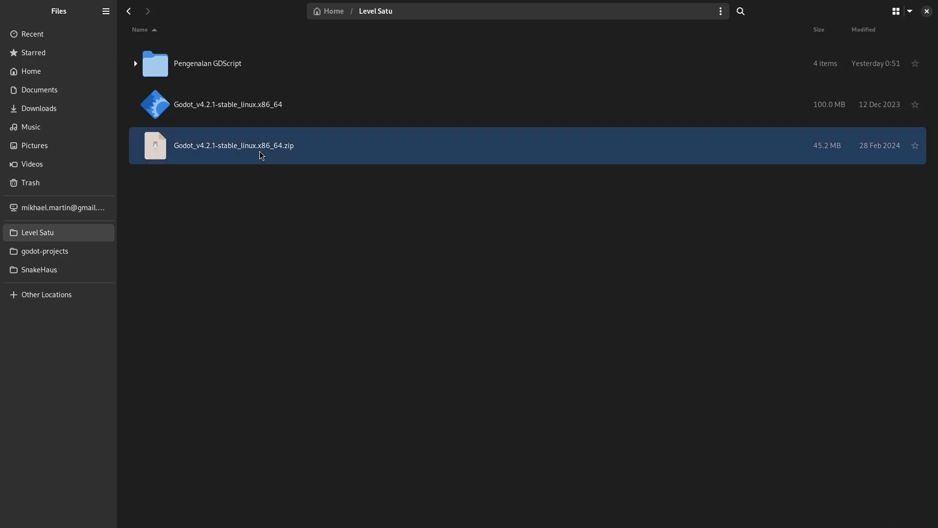
pyautogui.click(253, 118)
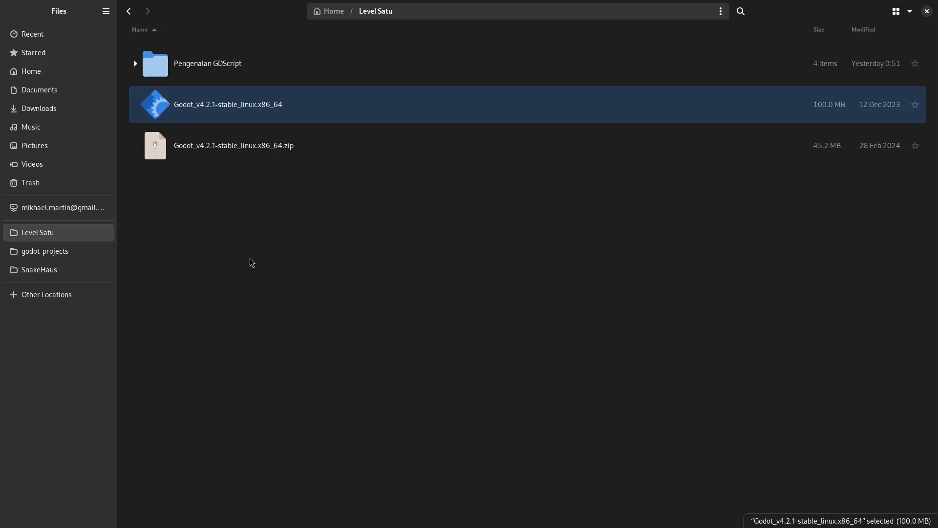
pyautogui.doubleClick(248, 110)
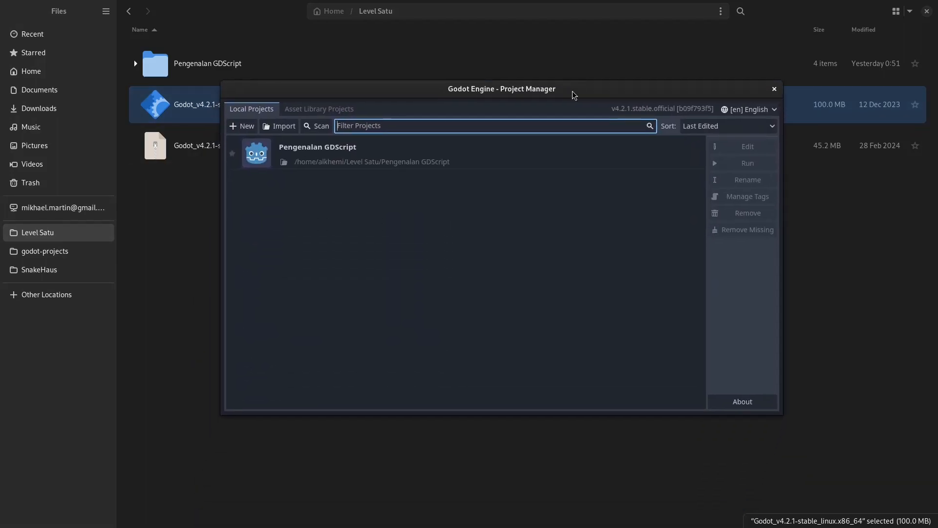
pyautogui.doubleClick(585, 89)
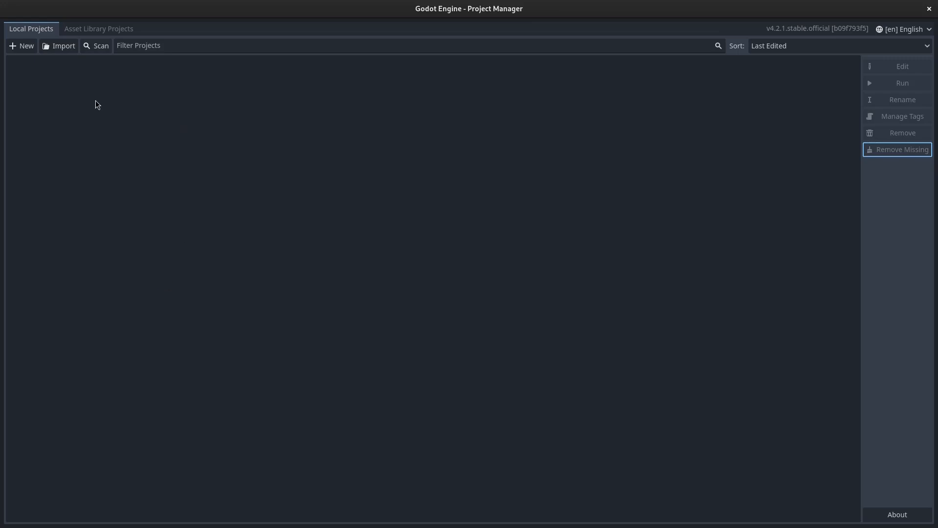
# Step: Look over the projects, templates and demos in the Asset Library and return to the local projects
pyautogui.click(71, 31)
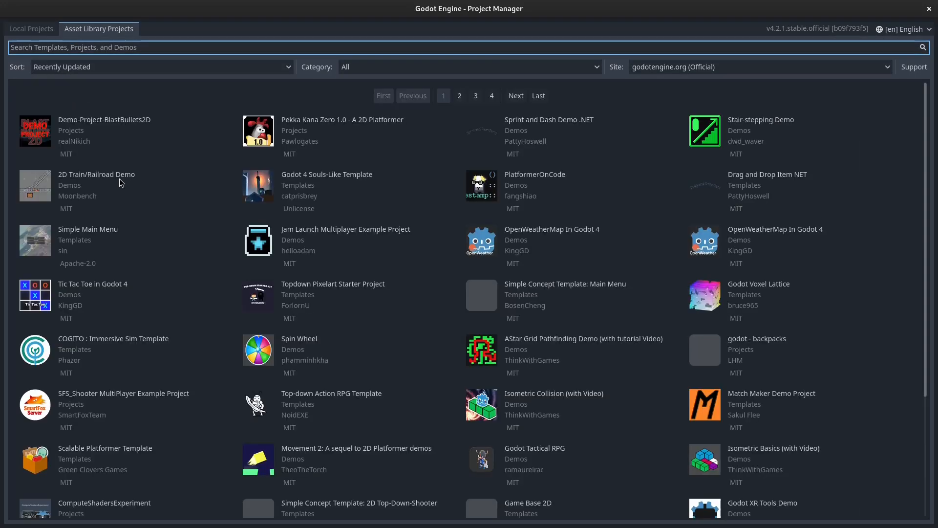
pyautogui.moveTo(926, 175); pyautogui.dragTo(932, 102)
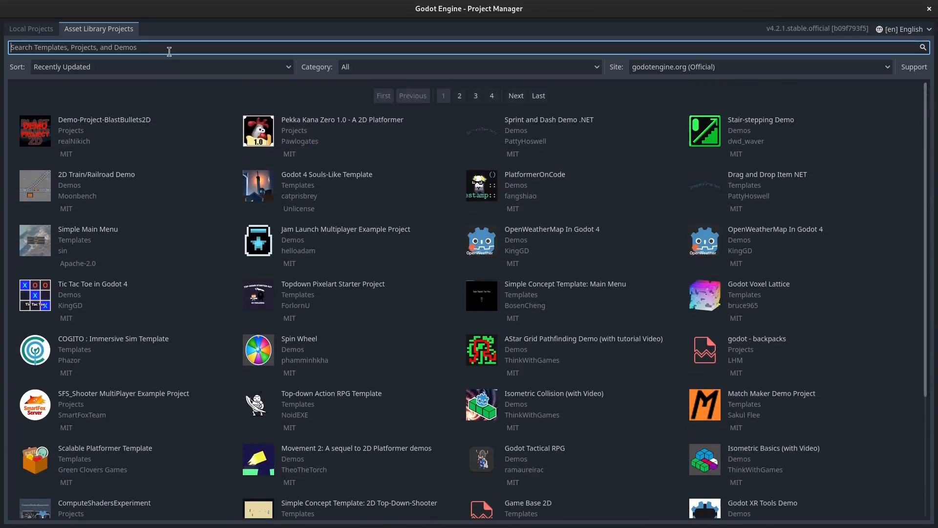
pyautogui.click(41, 31)
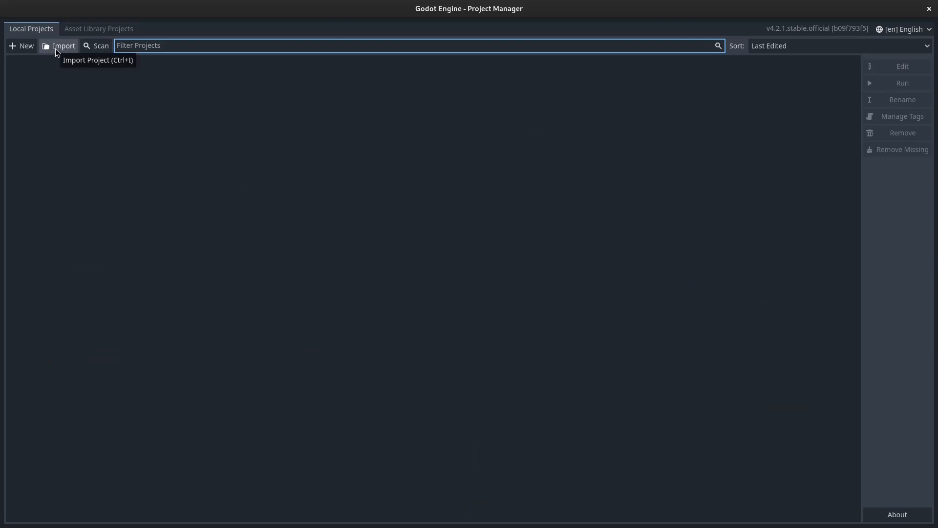
pyautogui.click(57, 48)
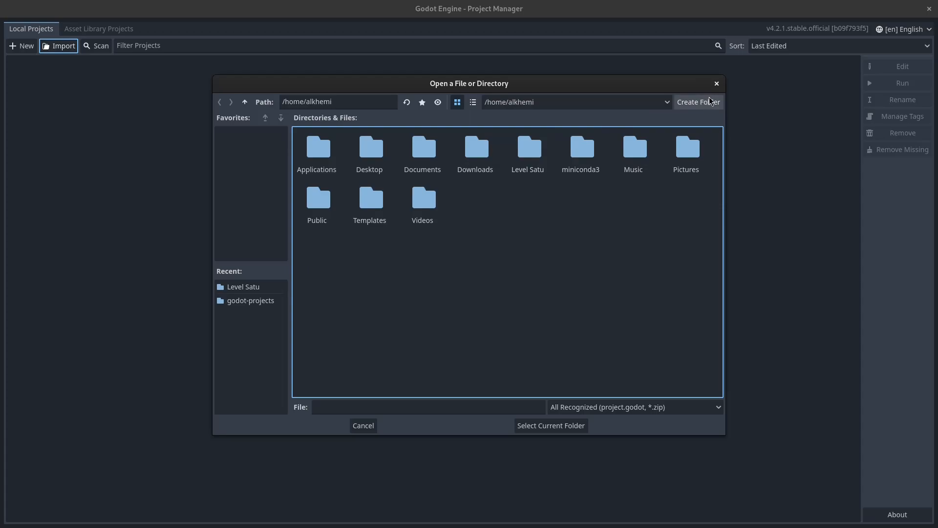
pyautogui.click(717, 85)
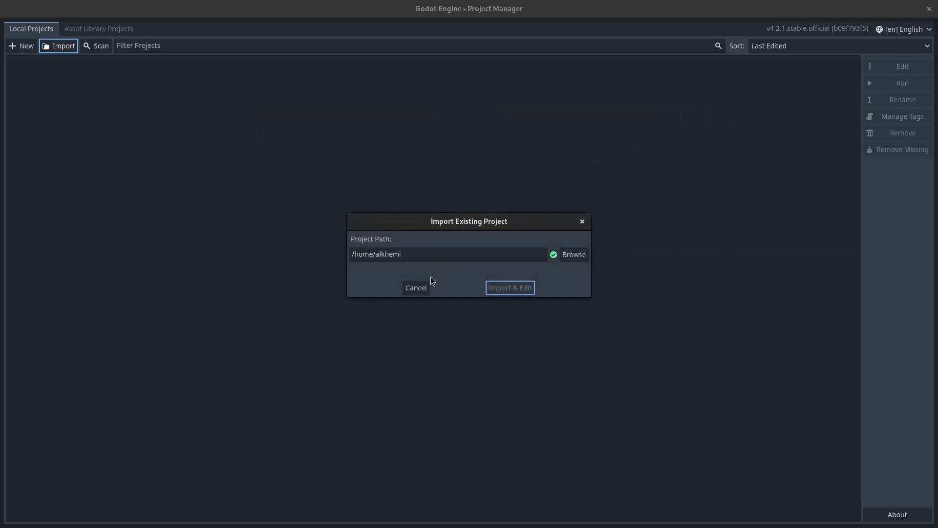
pyautogui.click(416, 289)
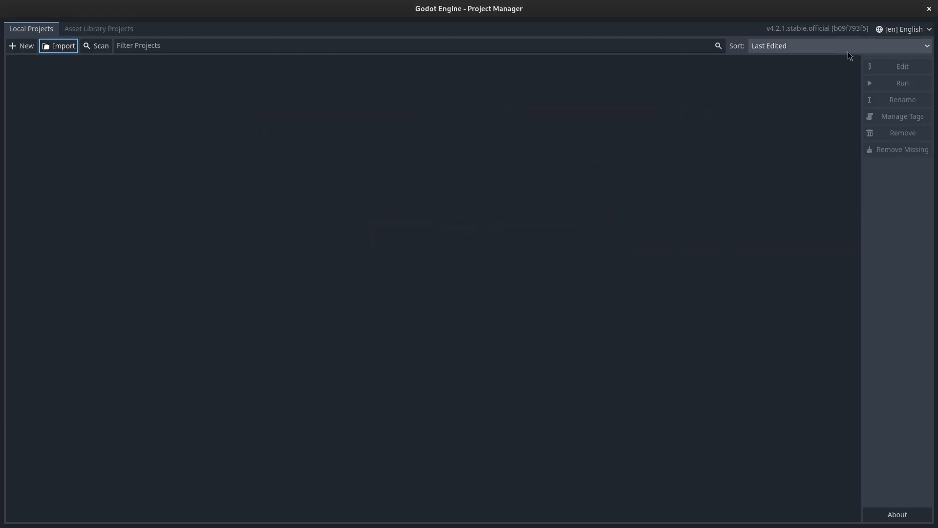
# Step: Search the Asset Library projects for "kenney" and download the Starter Kit 3D Platformer template
pyautogui.click(94, 30)
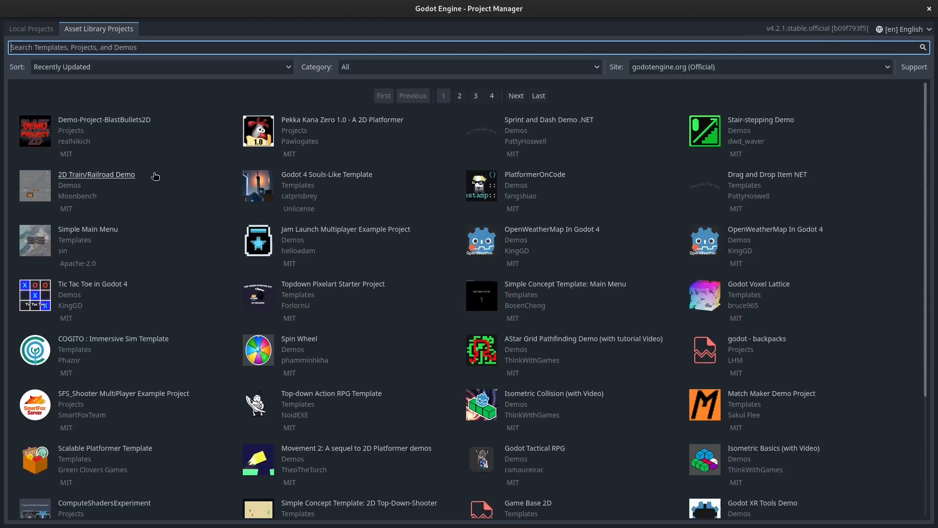
pyautogui.write('kenney')
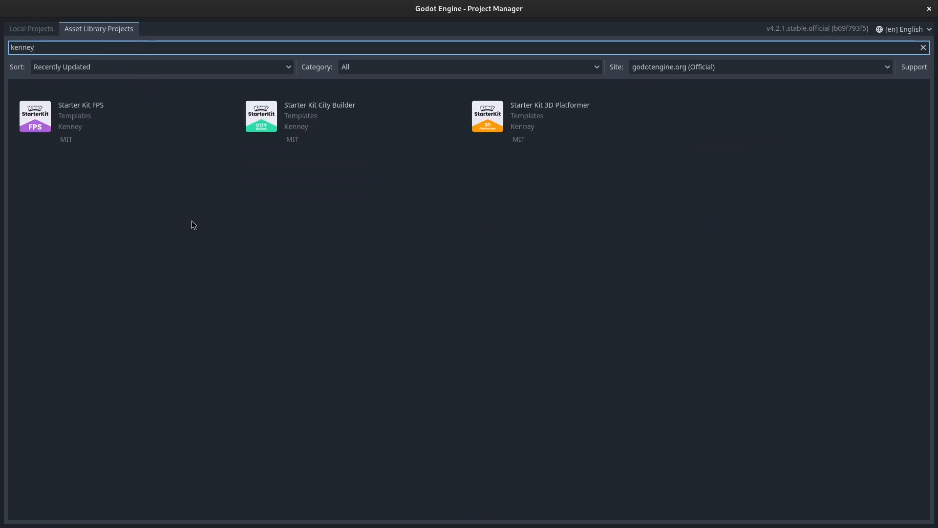
pyautogui.click(561, 105)
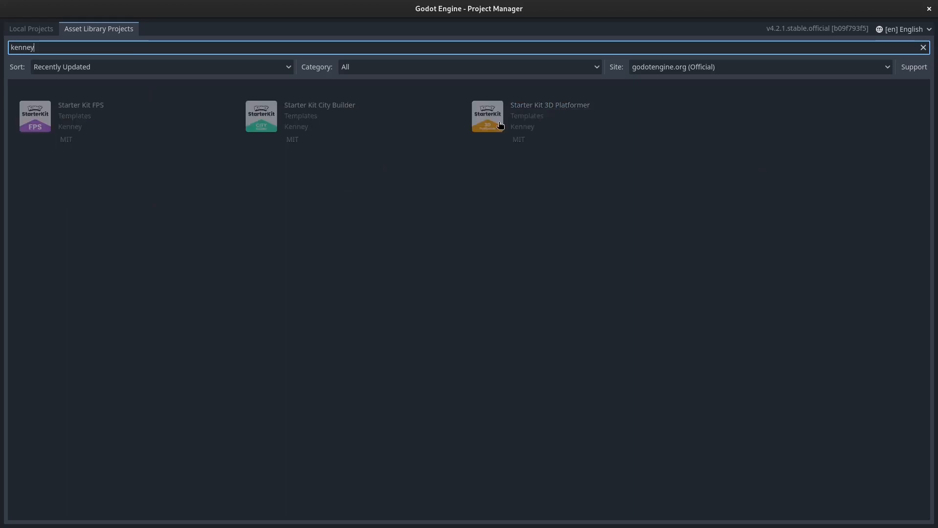
pyautogui.click(559, 386)
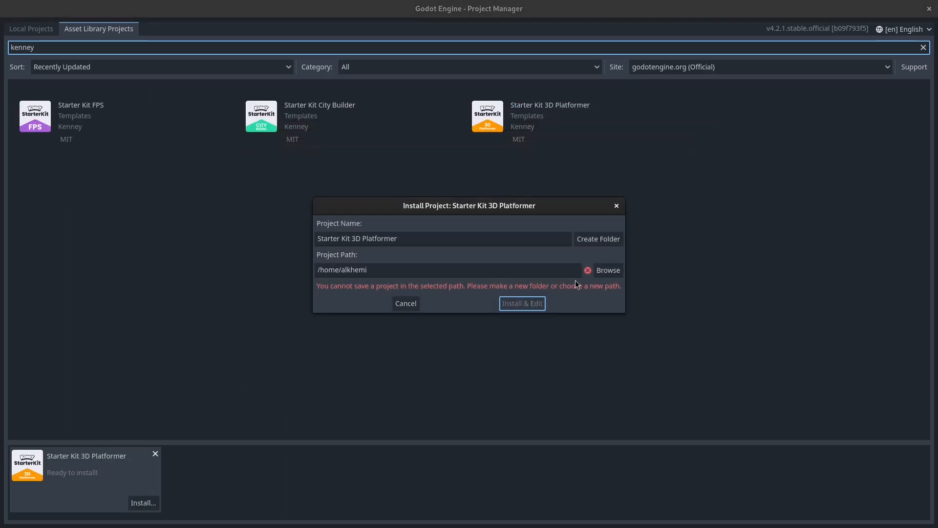
# Step: Set the project path for installing the Starter Kit 3D Platformer to the Level Satu folder
pyautogui.click(609, 271)
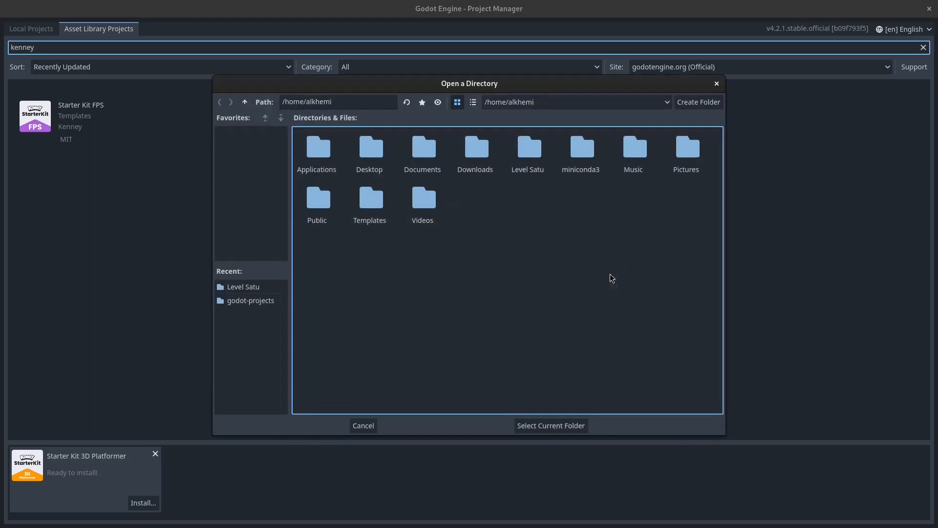
pyautogui.click(228, 286)
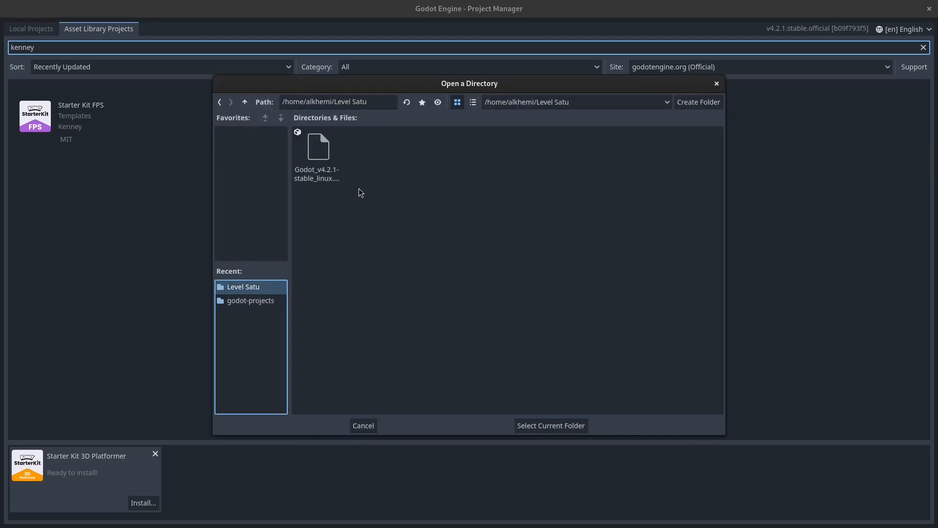
pyautogui.click(403, 257)
pyautogui.click(543, 423)
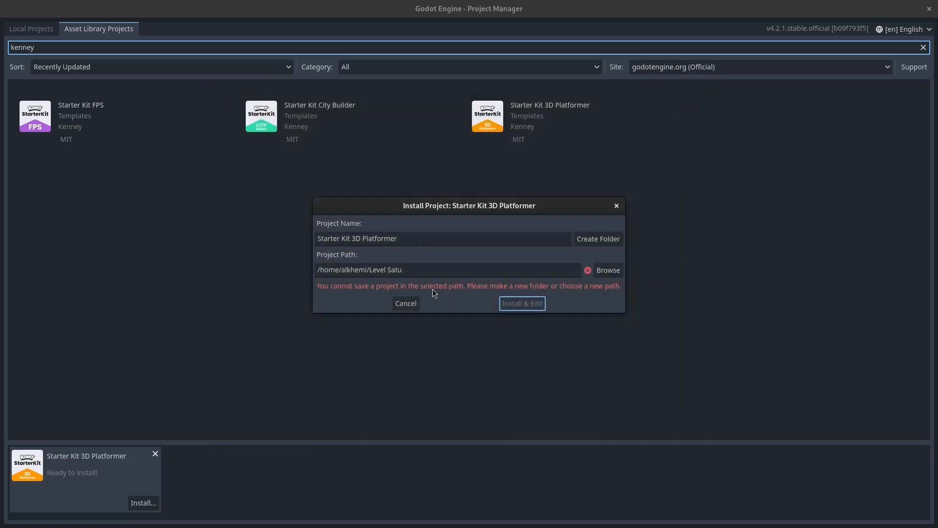
pyautogui.moveTo(404, 269); pyautogui.dragTo(386, 271)
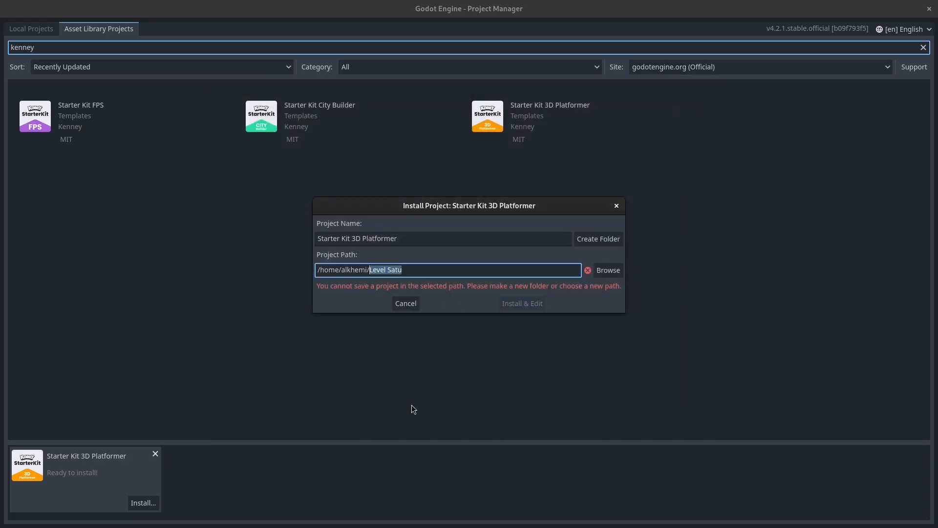
pyautogui.click(429, 268)
pyautogui.moveTo(404, 239); pyautogui.dragTo(273, 247)
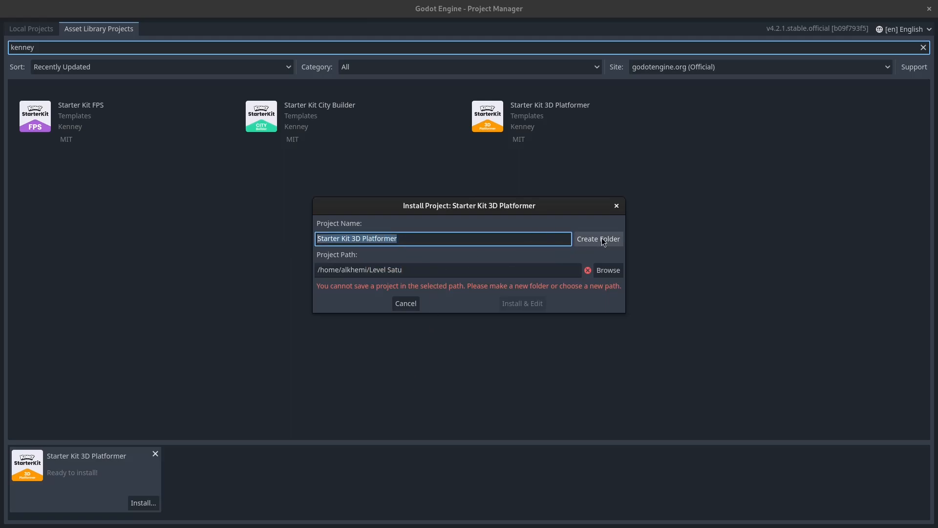
# Step: Create a Starter Kit 3D Platformer folder for the project, install and open it with conversion to Godot 4.2, and maximize the editor
pyautogui.click(584, 242)
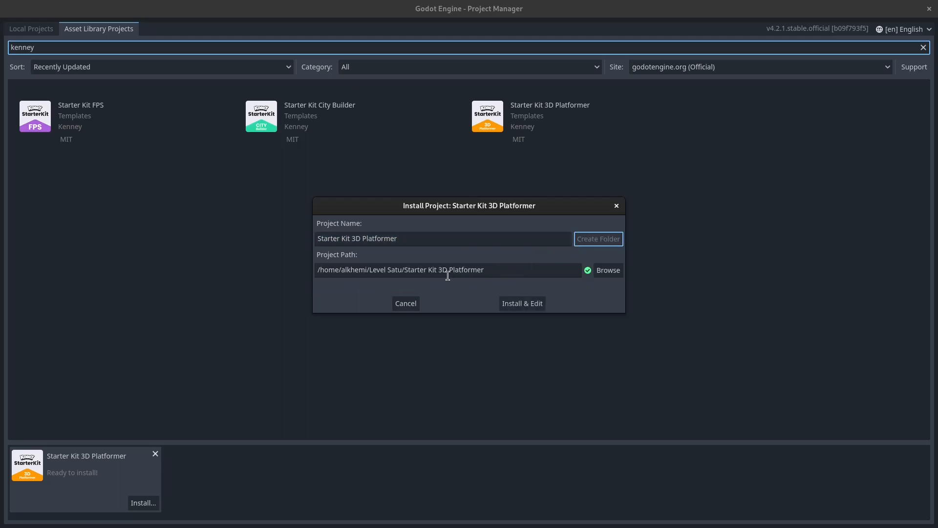
pyautogui.moveTo(497, 270); pyautogui.dragTo(406, 274)
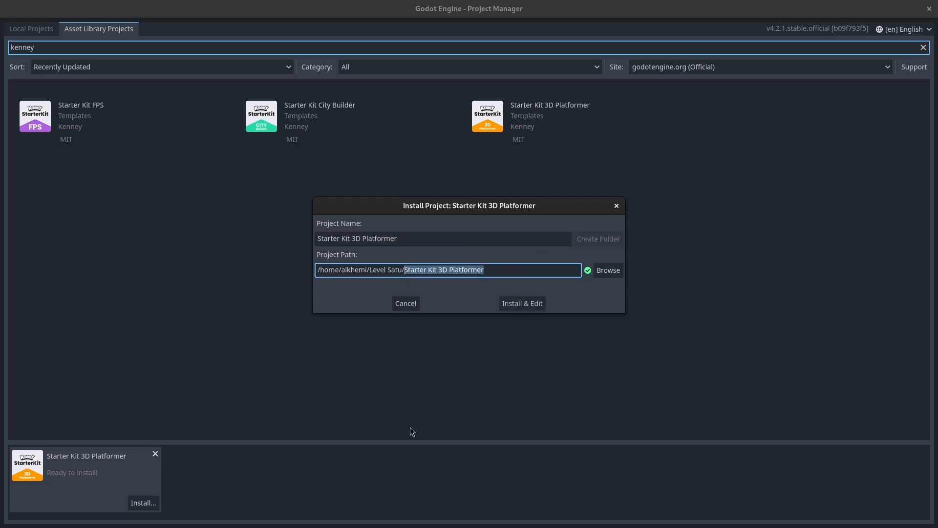
pyautogui.click(506, 303)
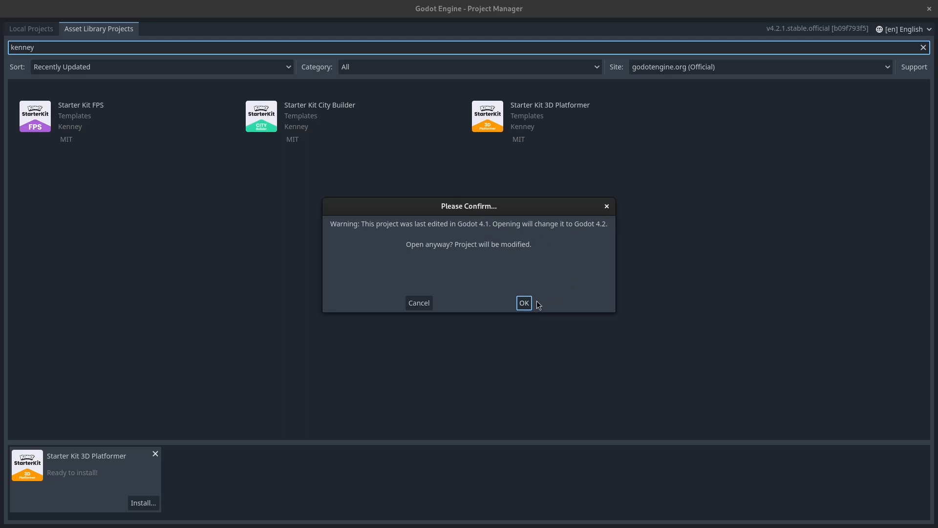
pyautogui.click(523, 303)
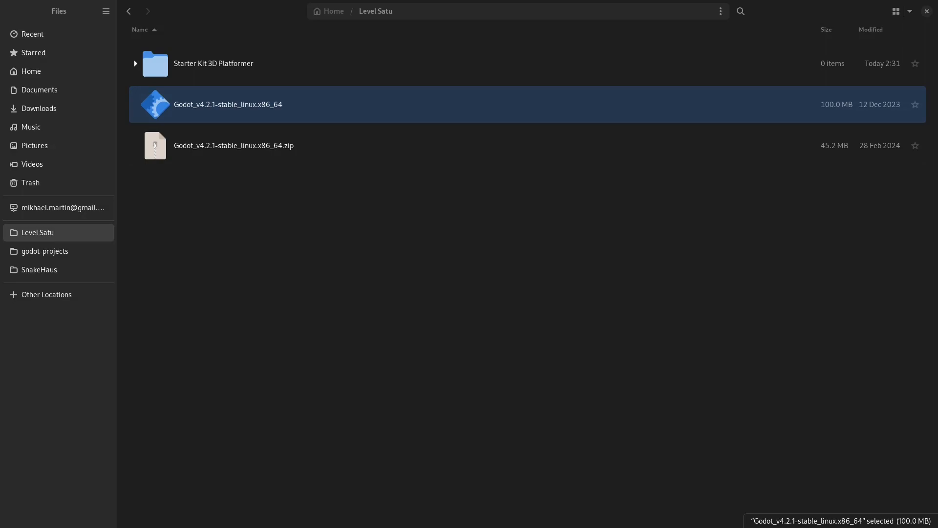
pyautogui.moveTo(538, 486); pyautogui.dragTo(493, 64)
pyautogui.doubleClick(516, 66)
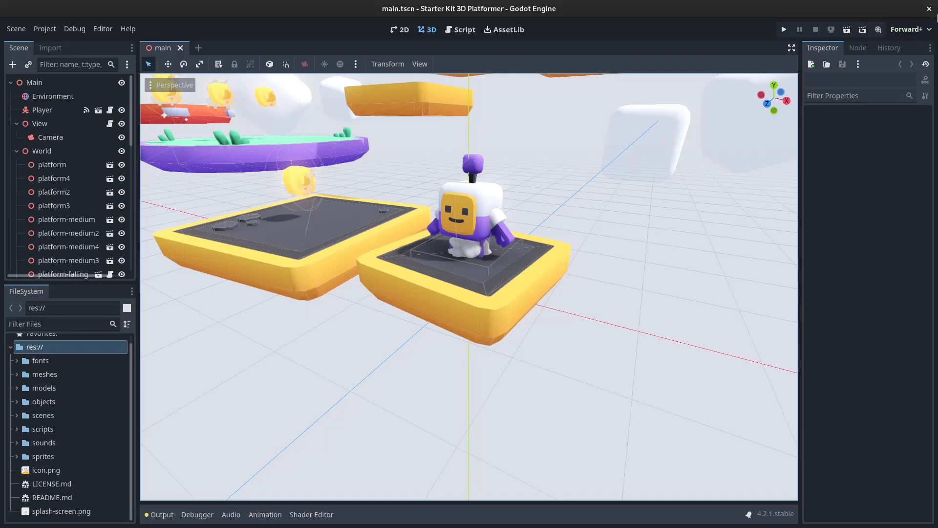
# Step: Close the Starter Kit 3D Platformer editor and bring up the Project Manager in a maximized window
pyautogui.click(929, 9)
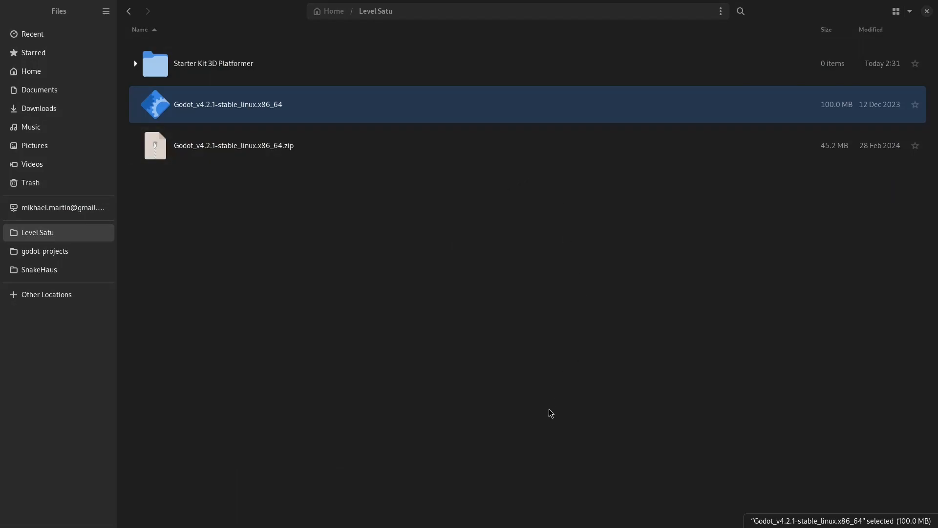
pyautogui.moveTo(652, 527); pyautogui.dragTo(588, 140)
pyautogui.doubleClick(591, 153)
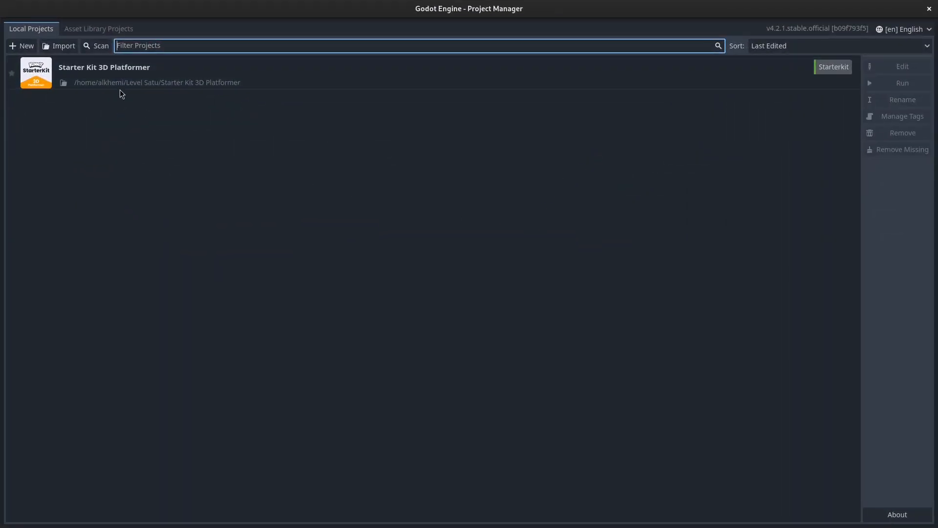
# Step: Start a new project, compare the Forward+, Mobile and Compatibility renderer descriptions, and choose the Compatibility renderer
pyautogui.click(22, 47)
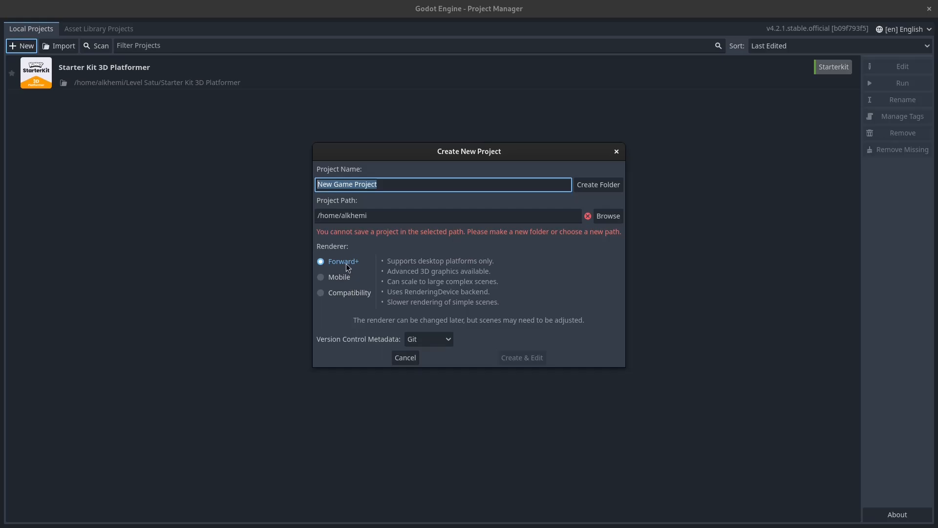
pyautogui.click(338, 280)
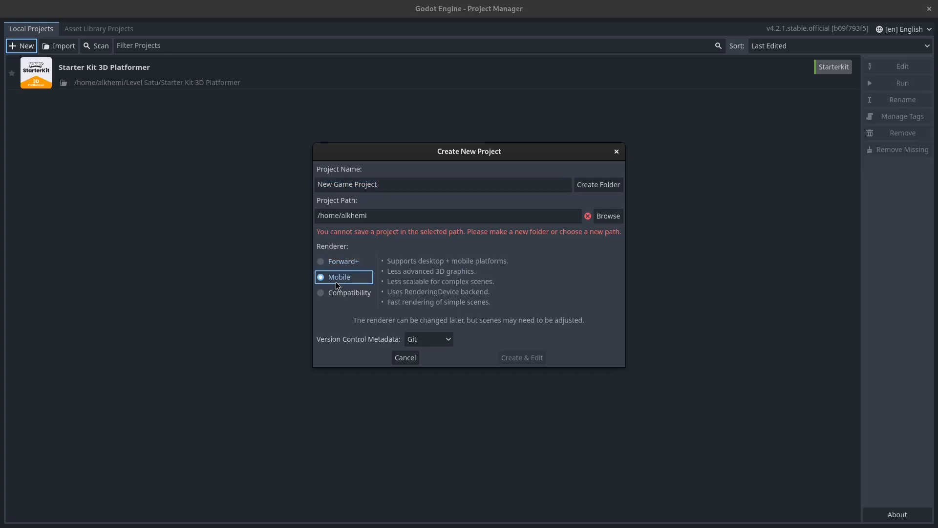
pyautogui.click(337, 294)
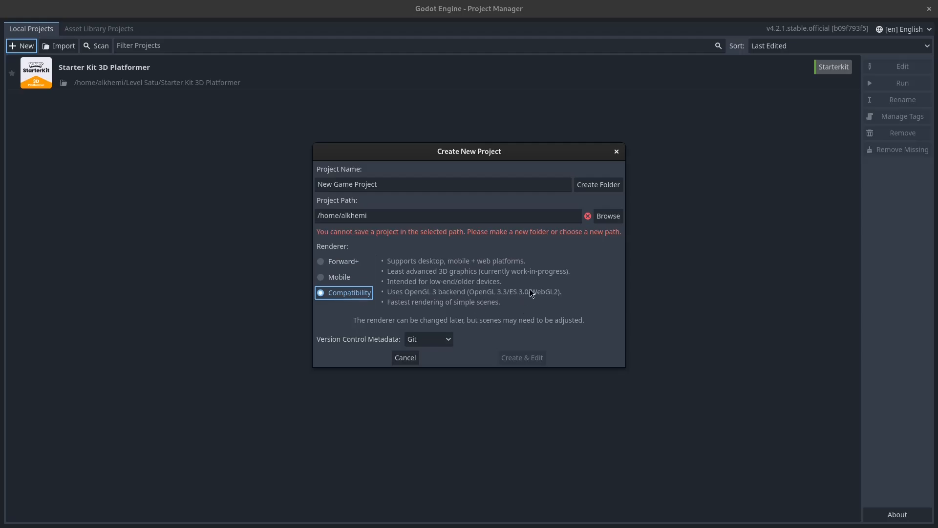
pyautogui.click(337, 266)
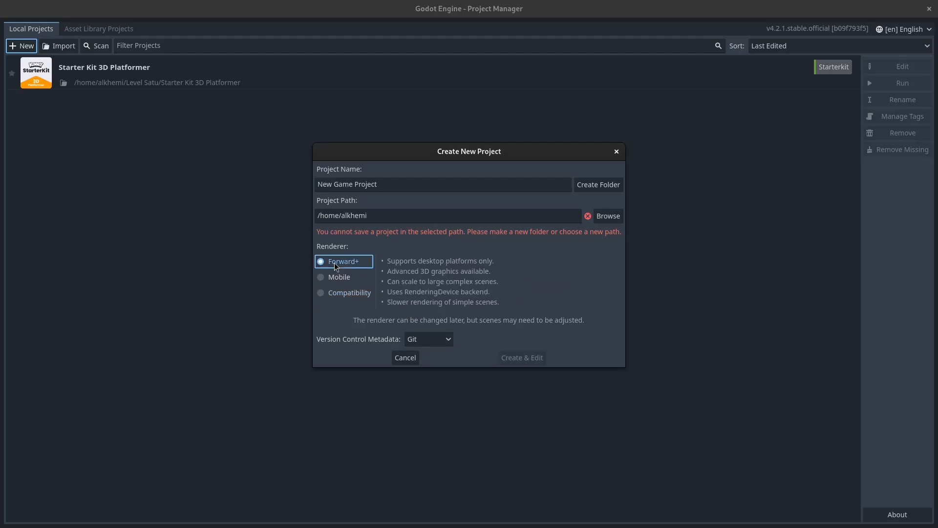
pyautogui.click(337, 293)
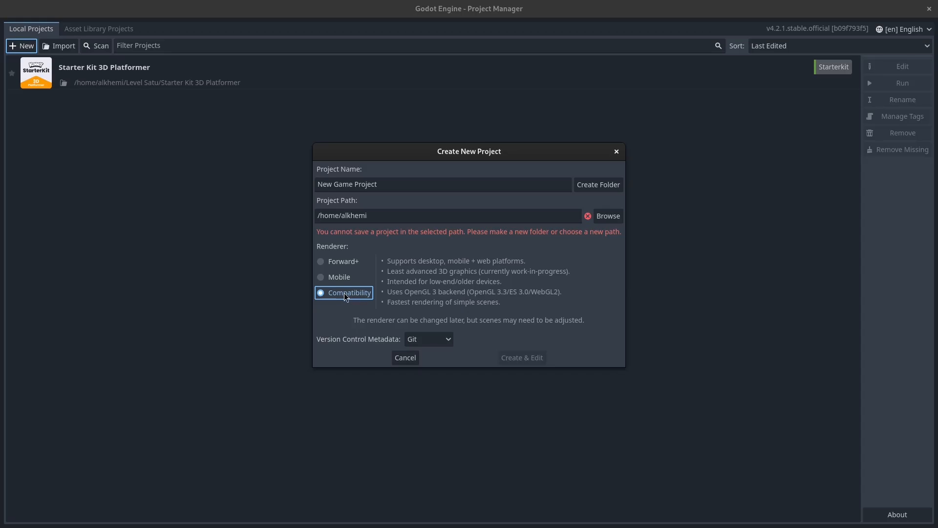
pyautogui.click(337, 264)
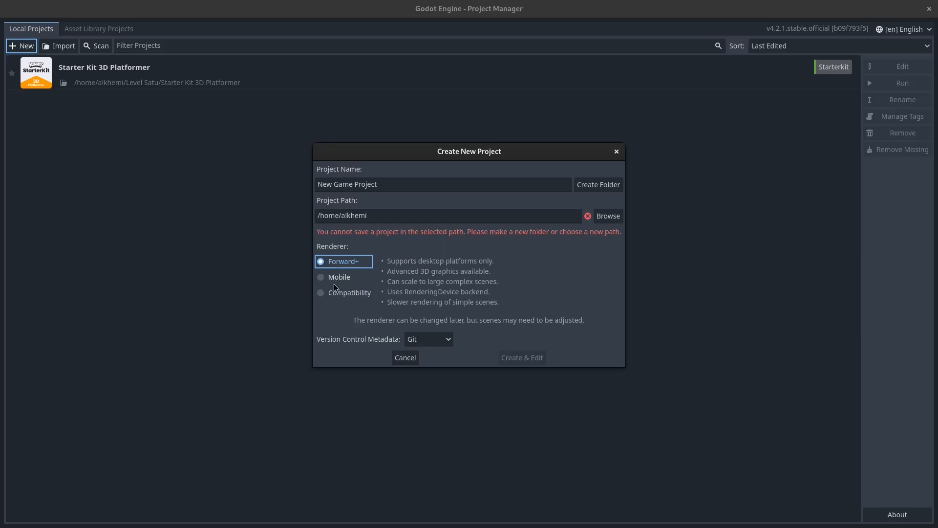
pyautogui.click(336, 298)
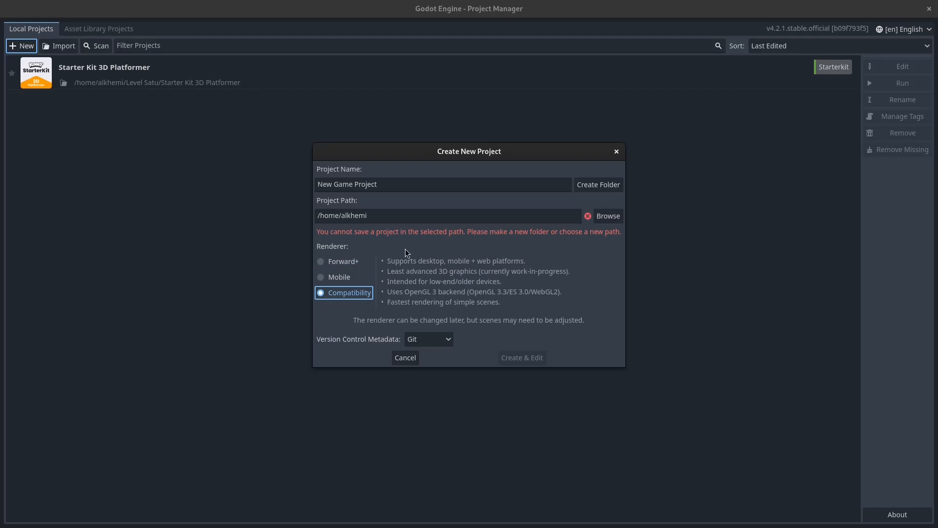
# Step: Name the new project Test Project, create its folder inside Level Satu, and open it in a maximized editor
pyautogui.click(608, 216)
pyautogui.click(264, 289)
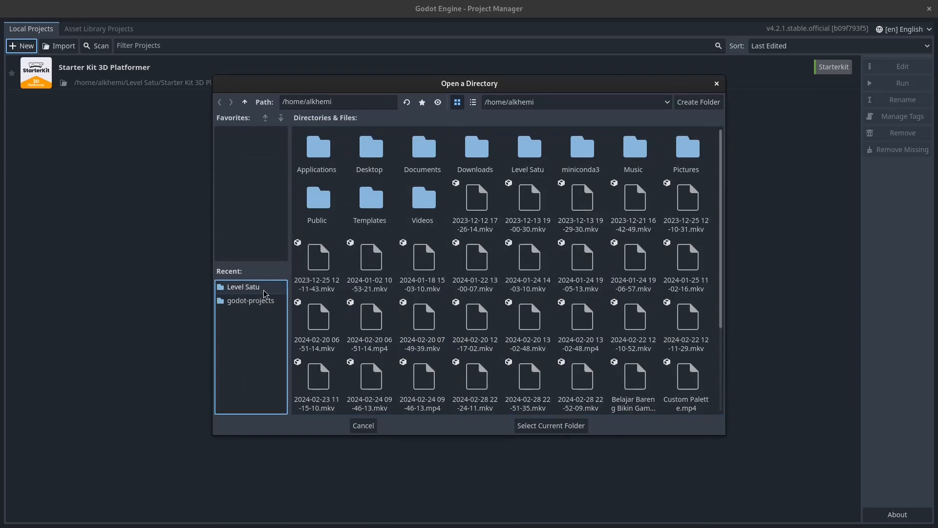
pyautogui.click(562, 426)
pyautogui.click(408, 183)
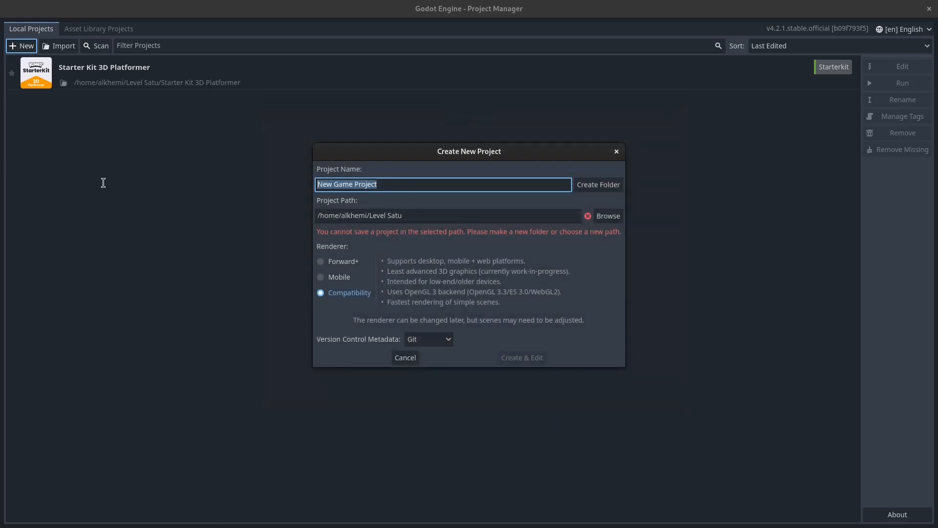
pyautogui.write('Test')
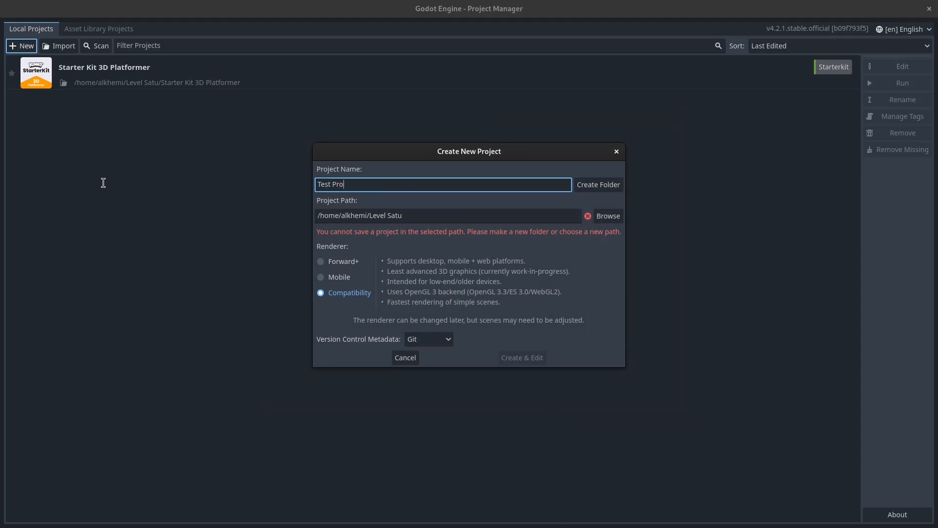
pyautogui.click(604, 185)
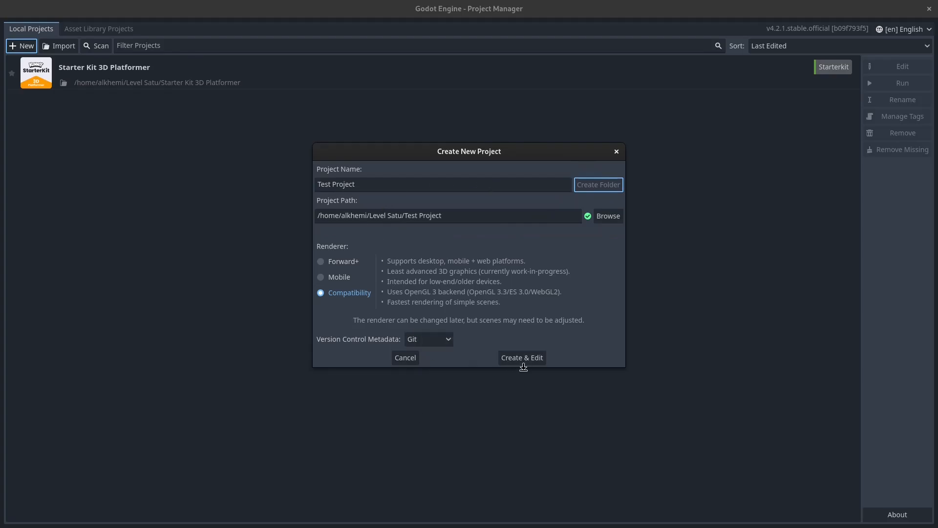
pyautogui.click(528, 358)
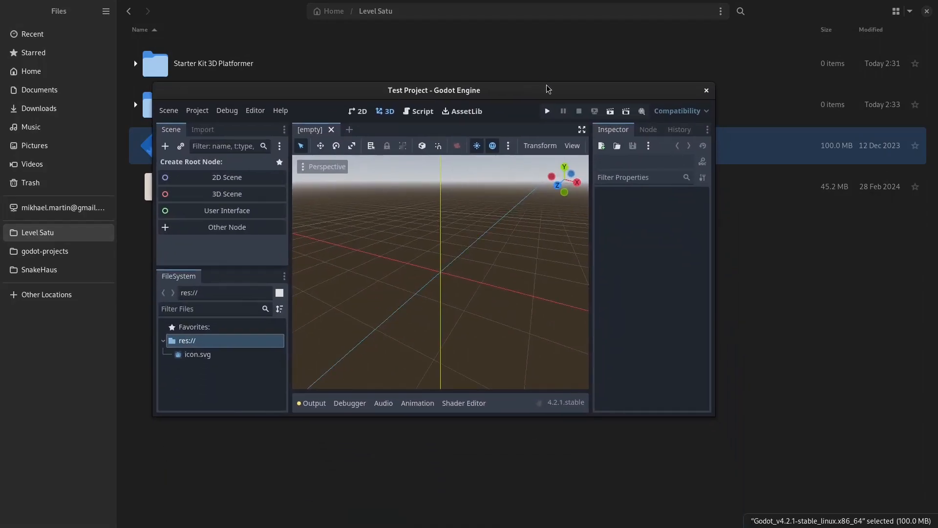
pyautogui.doubleClick(546, 84)
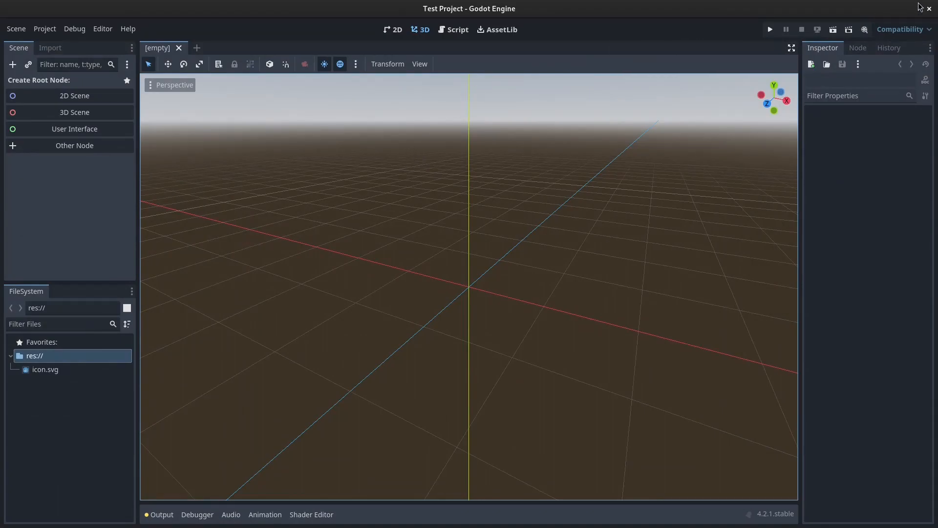
# Step: Close the Test Project editor and return to a maximized Project Manager
pyautogui.click(929, 8)
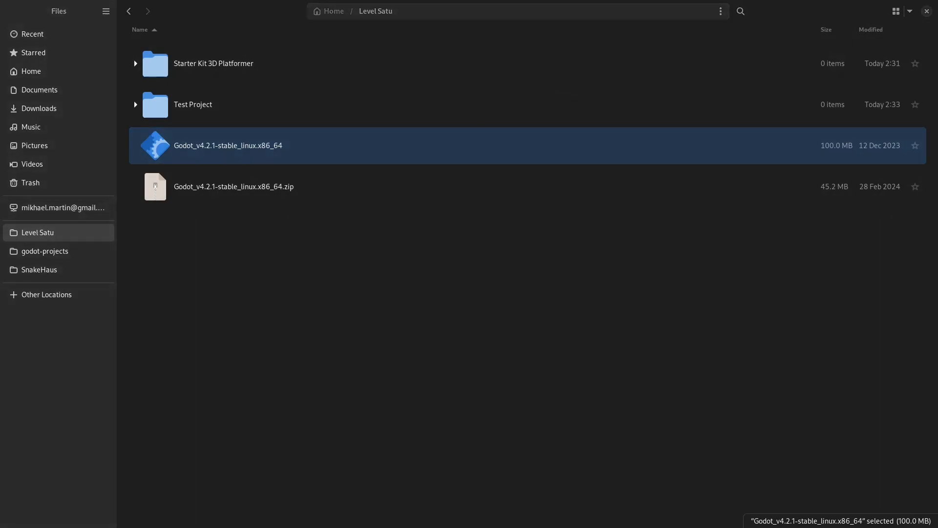
pyautogui.moveTo(550, 526); pyautogui.dragTo(465, 66)
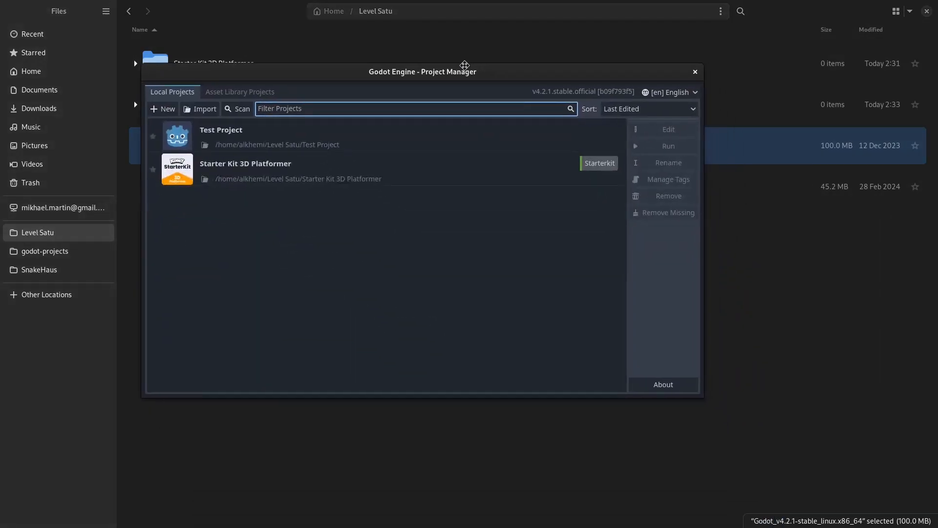
pyautogui.doubleClick(490, 78)
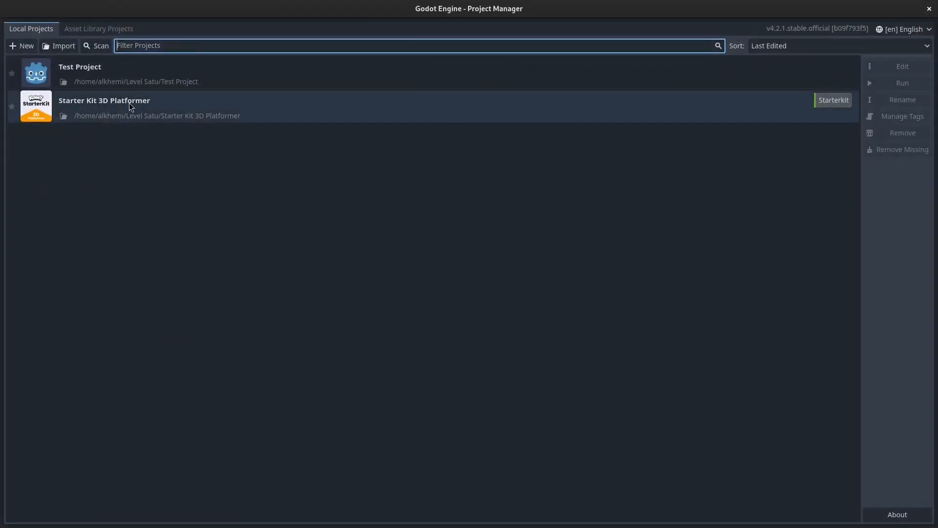
# Step: Run the Starter Kit 3D Platformer from the project list, play-test moving, jumping and rotating the camera, and close the game
pyautogui.click(174, 109)
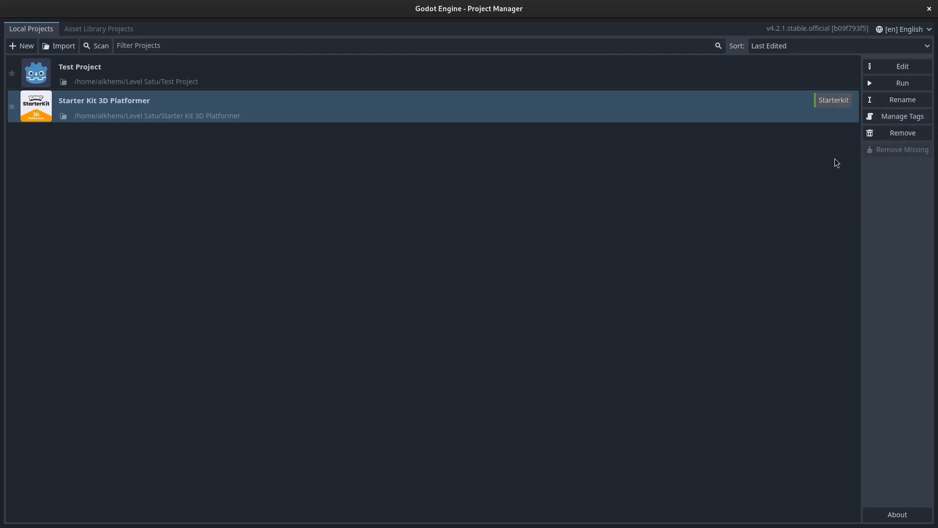
pyautogui.click(905, 84)
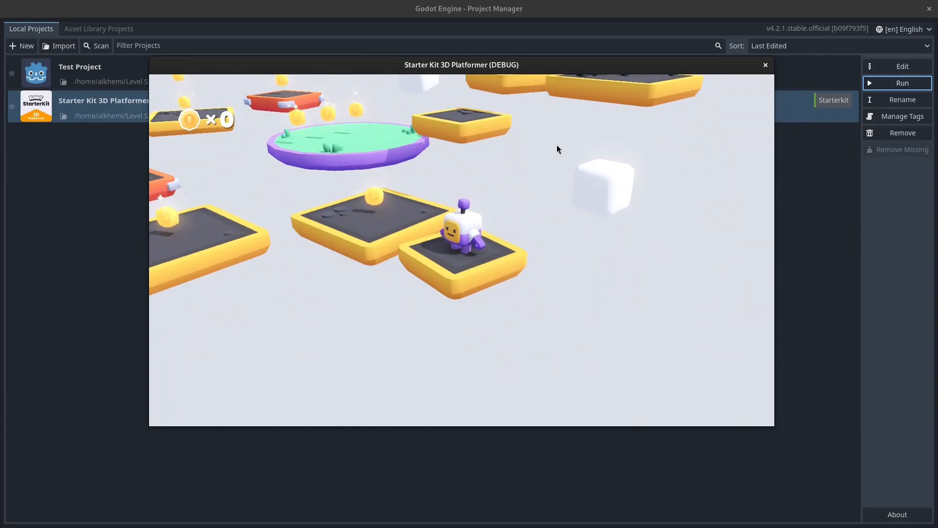
pyautogui.press('Left')
pyautogui.press('Right')
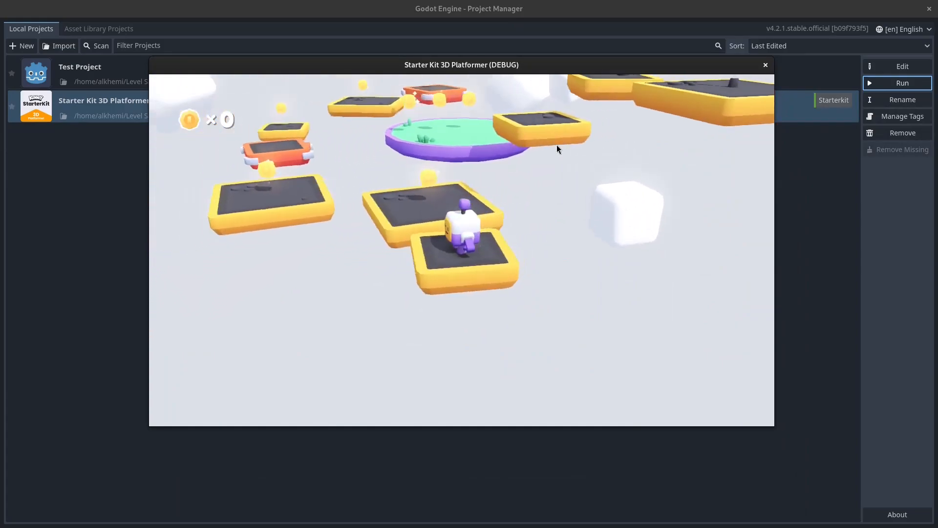
pyautogui.press('w')
pyautogui.press('space')
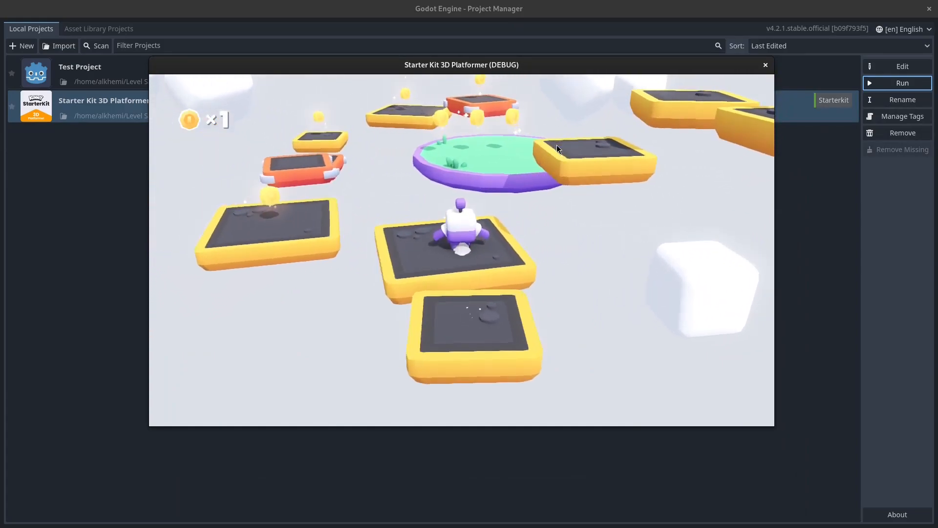
pyautogui.press('Right')
pyautogui.press('w')
pyautogui.press('space')
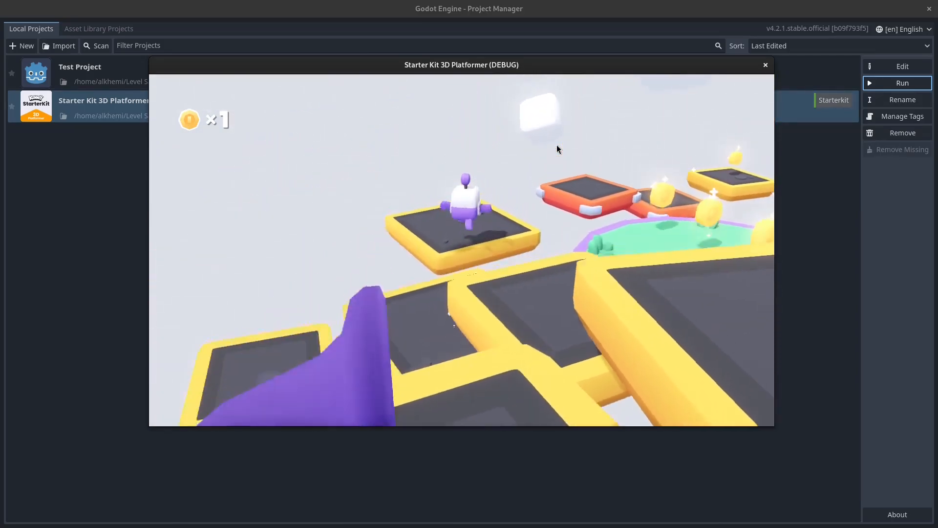
pyautogui.press('Left')
pyautogui.press('w')
pyautogui.press('space')
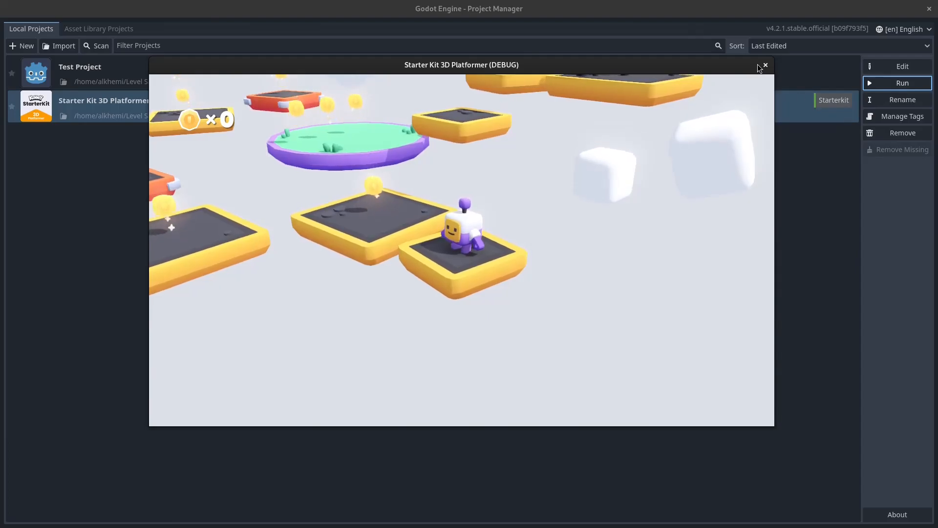
pyautogui.click(766, 65)
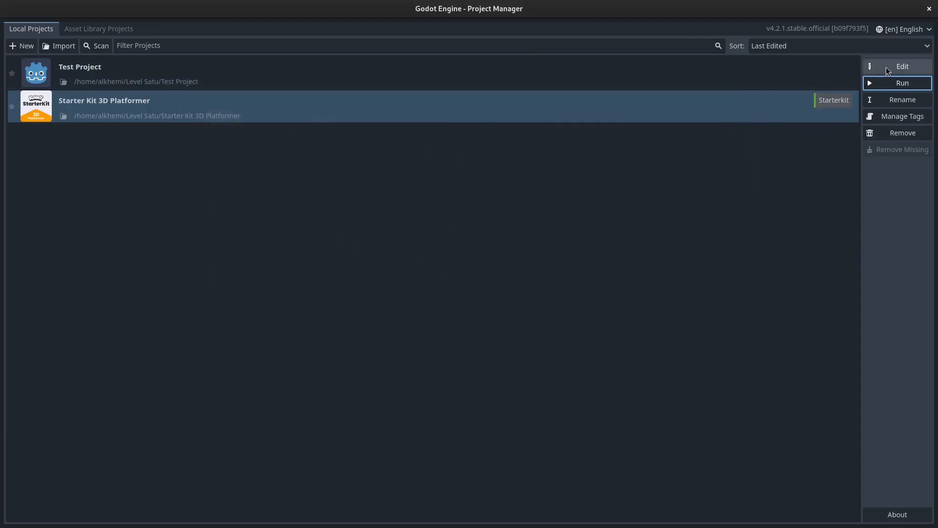
# Step: Open the Starter Kit 3D Platformer for editing, examine its main scene in the 3D and 2D workspaces, and return to 3D
pyautogui.click(906, 69)
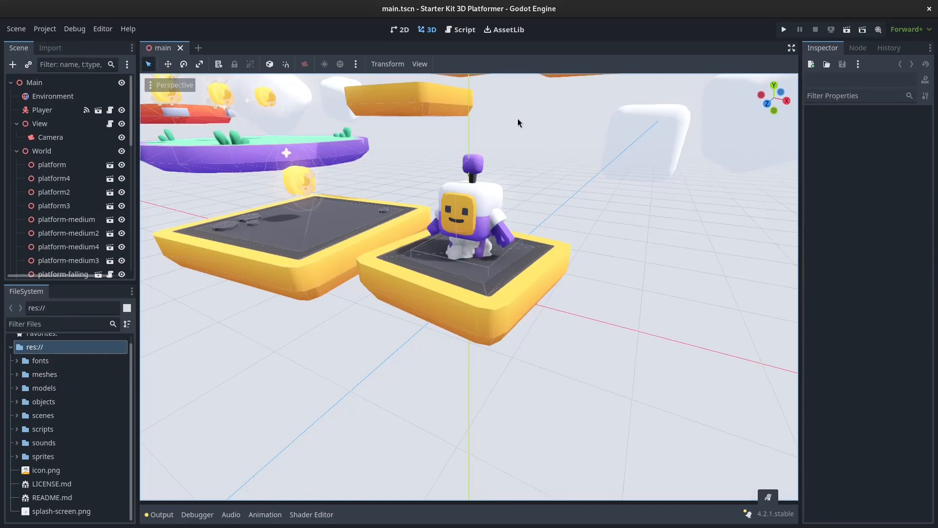
pyautogui.scroll(-2, 475, 188)
pyautogui.moveTo(560, 238); pyautogui.dragTo(539, 278, button='middle')
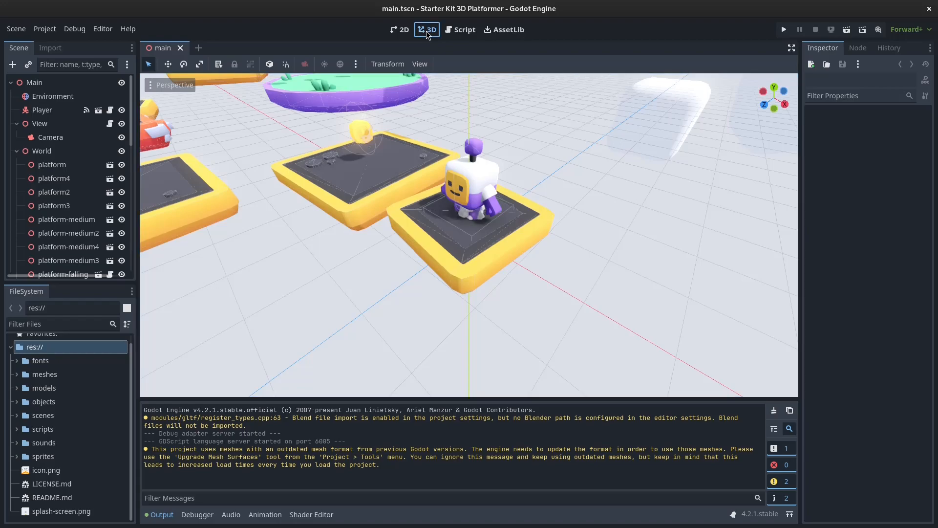
pyautogui.click(401, 31)
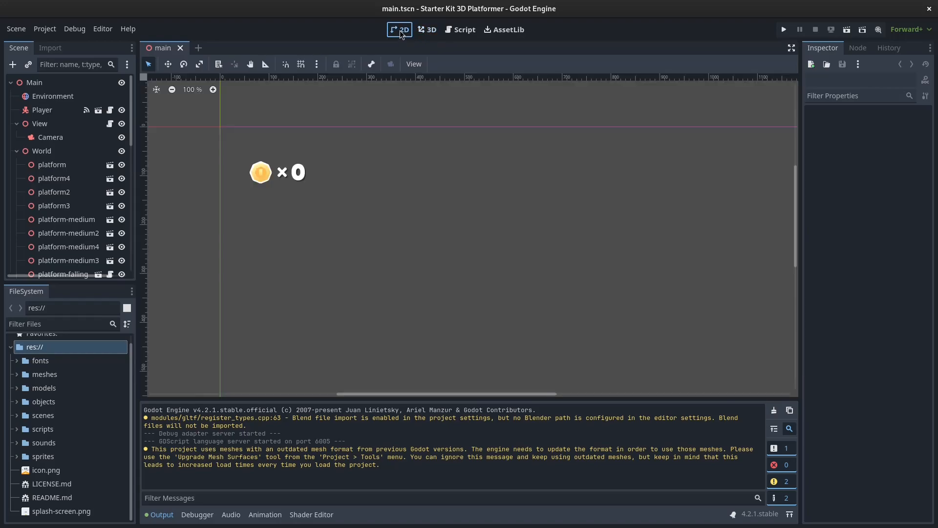
pyautogui.scroll(-1, 339, 201)
pyautogui.moveTo(477, 230); pyautogui.dragTo(418, 191, button='middle')
pyautogui.scroll(-4, 409, 160)
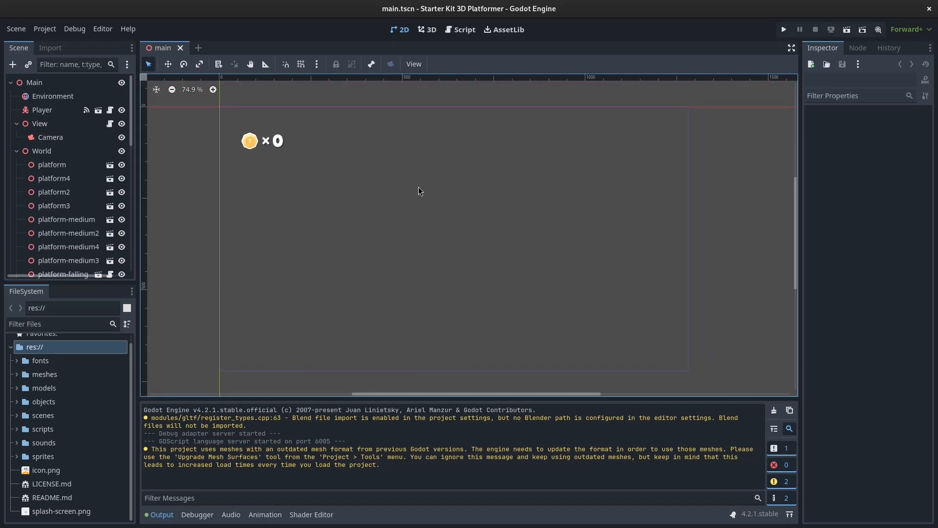
pyautogui.click(428, 29)
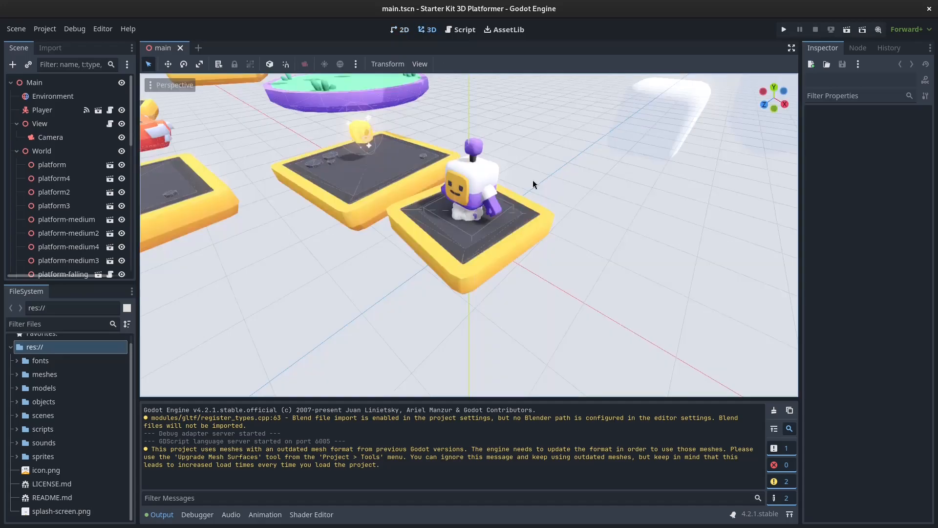
# Step: Tour the 3D, 2D, Script and AssetLib workspaces in order and browse the list of available assets
pyautogui.moveTo(579, 263); pyautogui.dragTo(556, 239, button='middle')
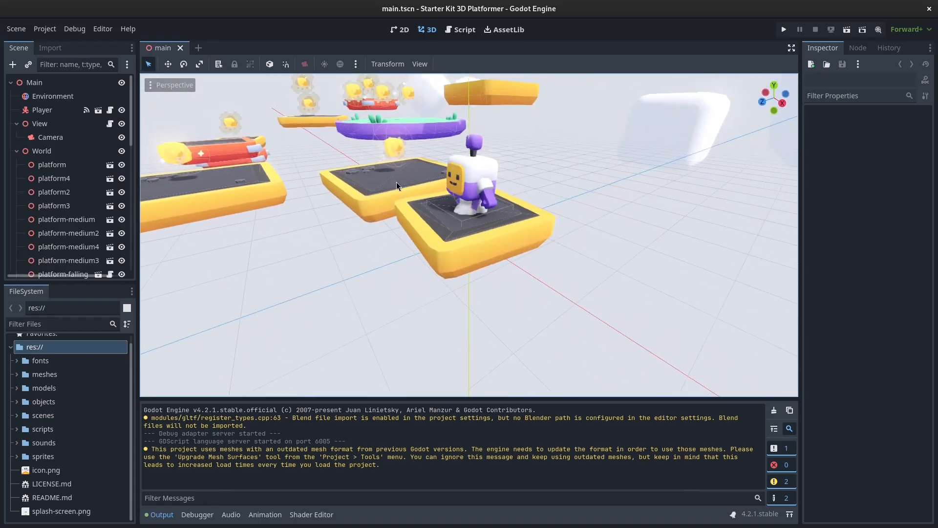
pyautogui.click(400, 29)
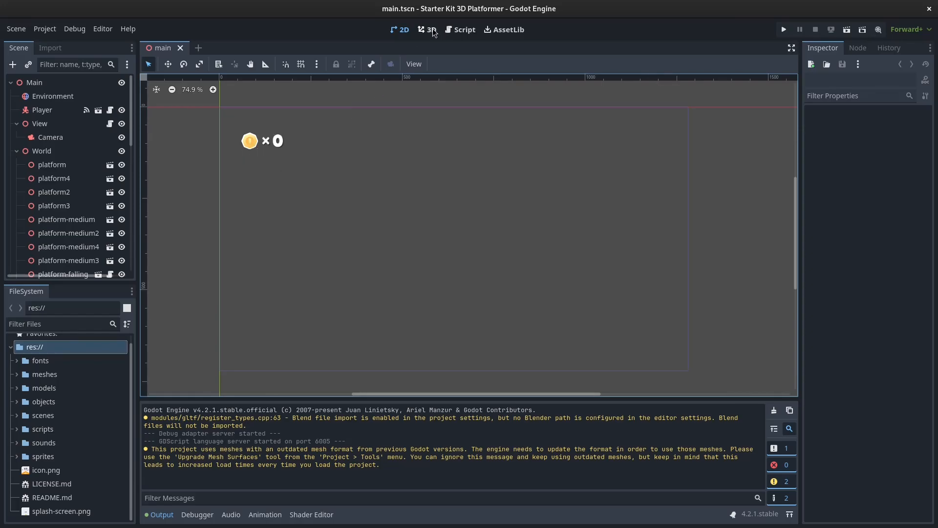
pyautogui.click(450, 31)
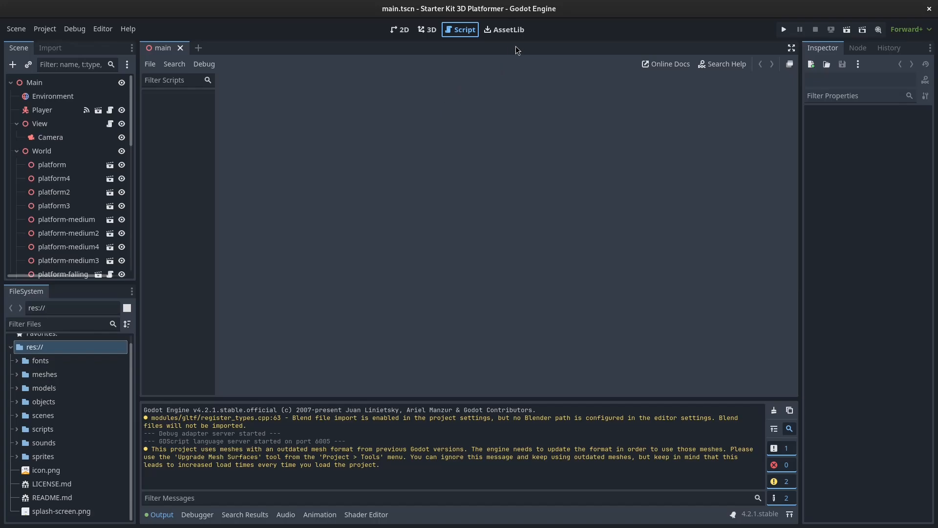
pyautogui.click(521, 32)
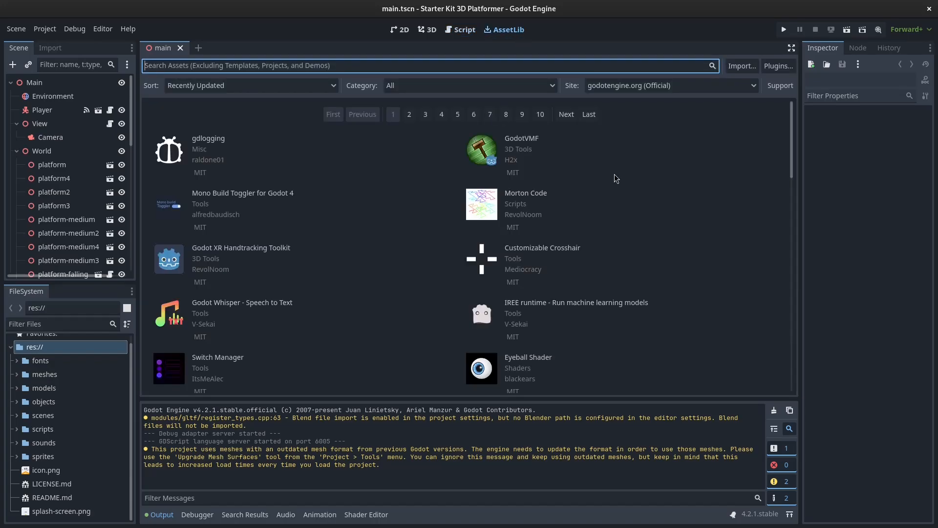
pyautogui.scroll(-10, 614, 174)
pyautogui.scroll(10, 614, 174)
# Step: Look over the main scene's node tree, then view the import settings of icon.png from the project files
pyautogui.scroll(-2, 33, 114)
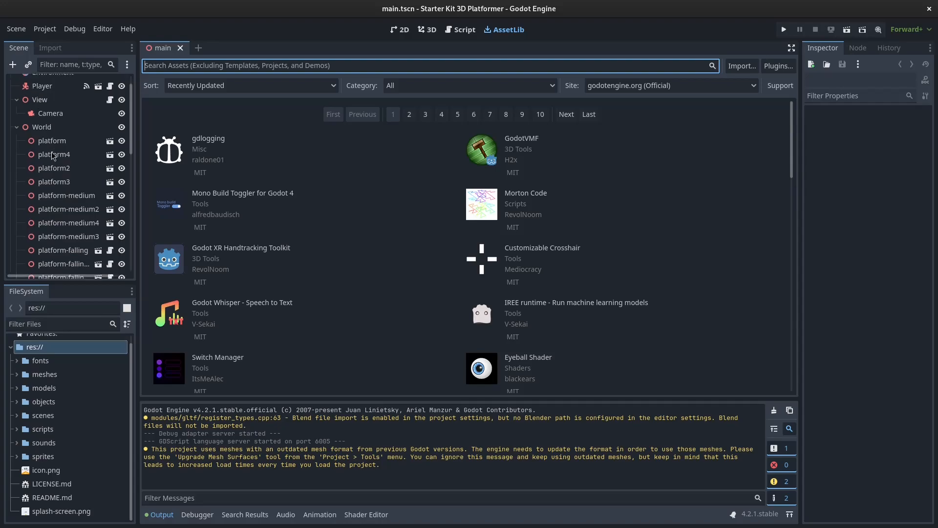
pyautogui.moveTo(134, 130); pyautogui.dragTo(121, 98)
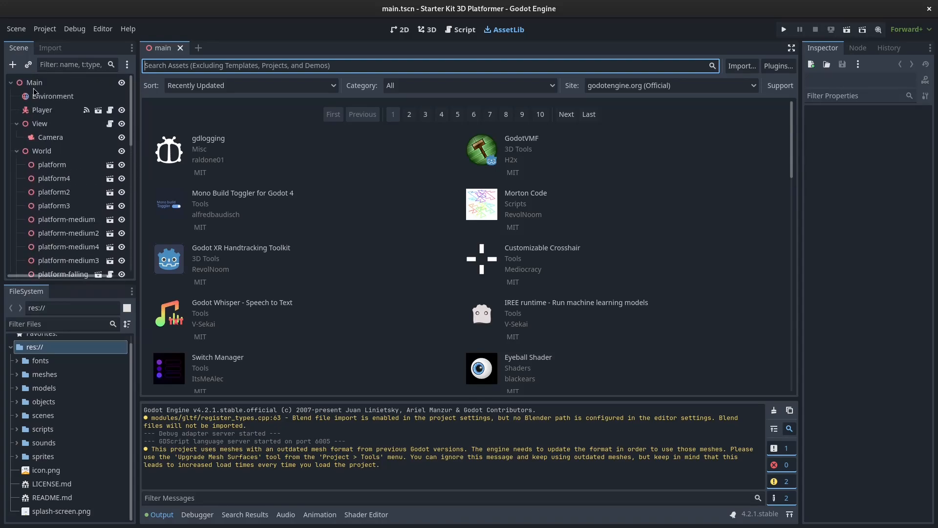
pyautogui.click(58, 49)
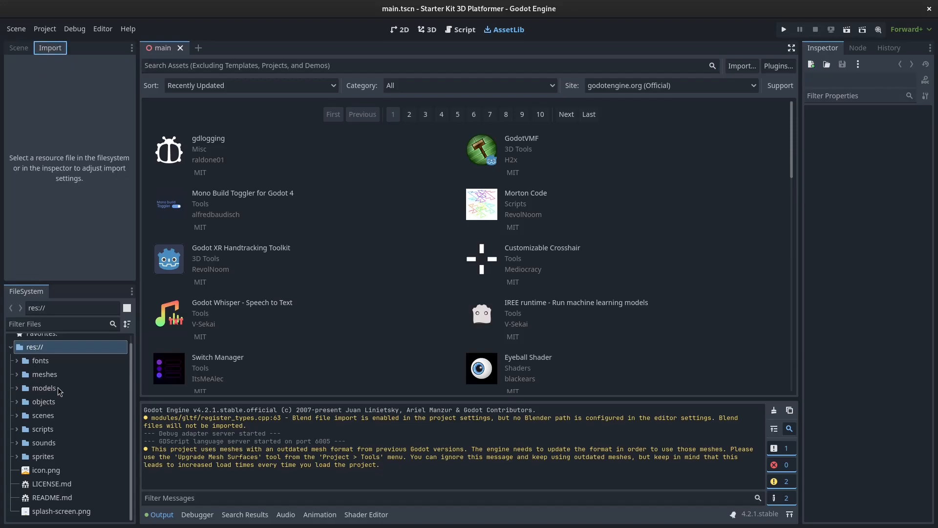
pyautogui.click(63, 471)
pyautogui.scroll(1, 43, 438)
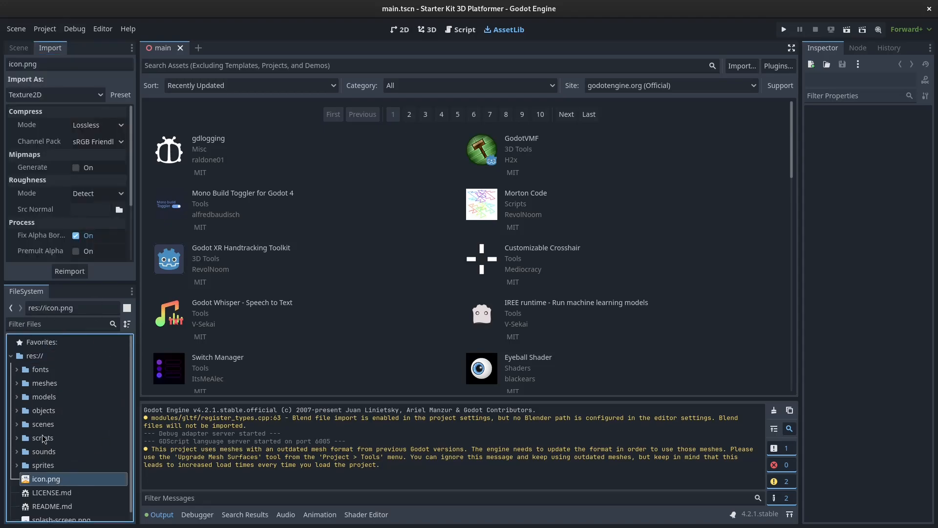
pyautogui.click(35, 294)
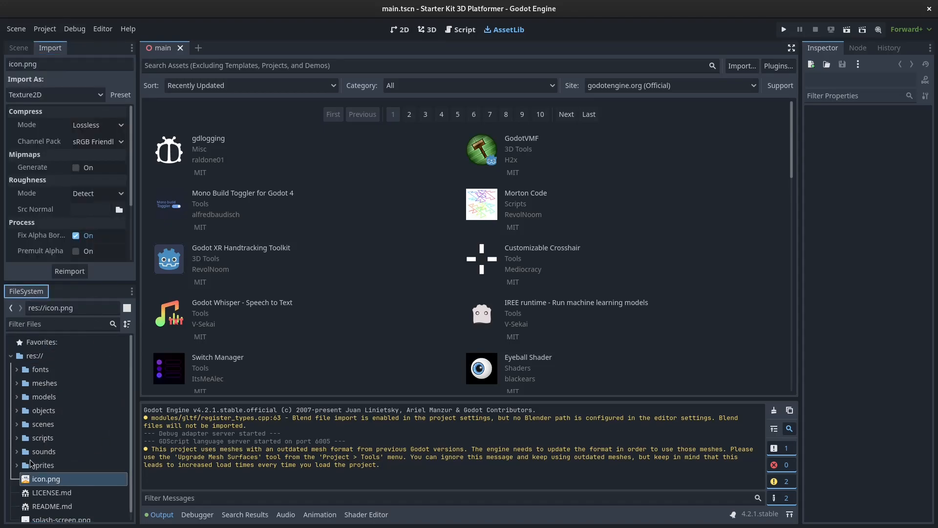
pyautogui.click(45, 493)
pyautogui.click(47, 479)
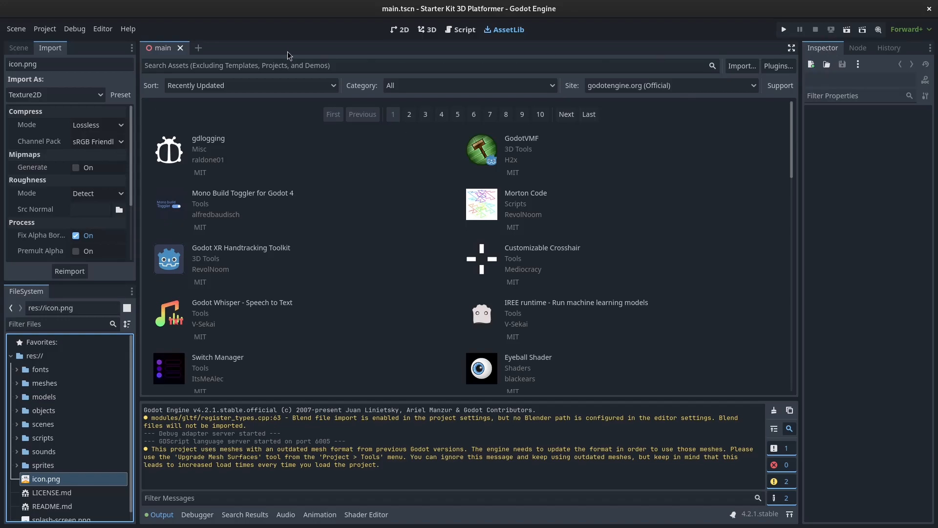
# Step: Select the Player node in the scene tree and review its signals, groups, the edit history and its Inspector properties
pyautogui.click(20, 48)
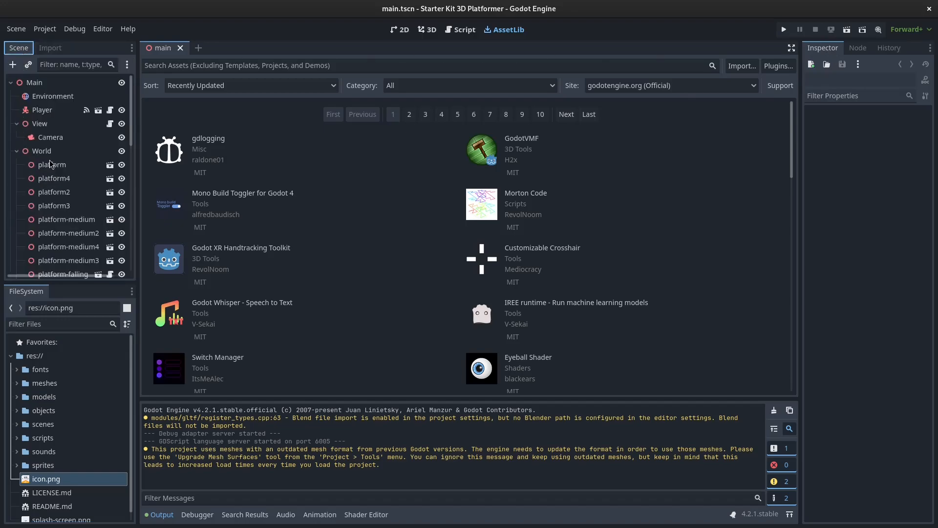
pyautogui.click(55, 111)
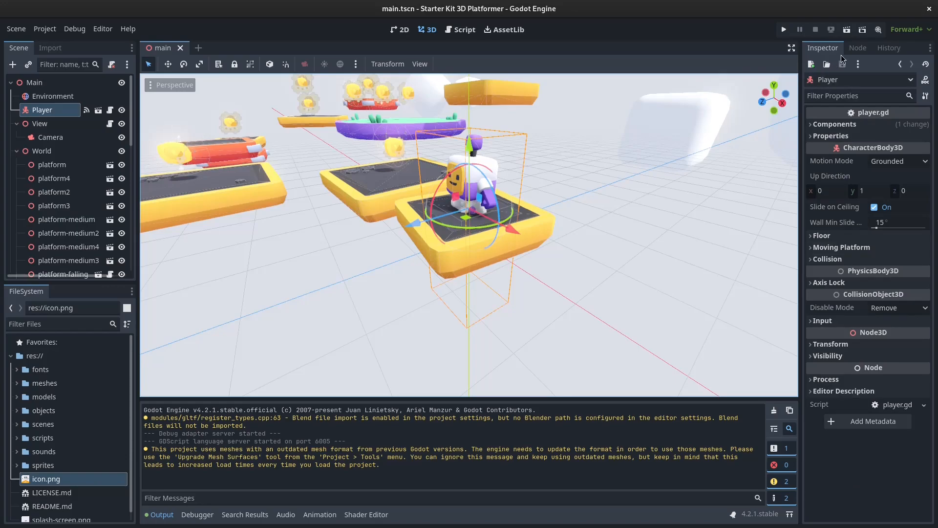
pyautogui.click(856, 48)
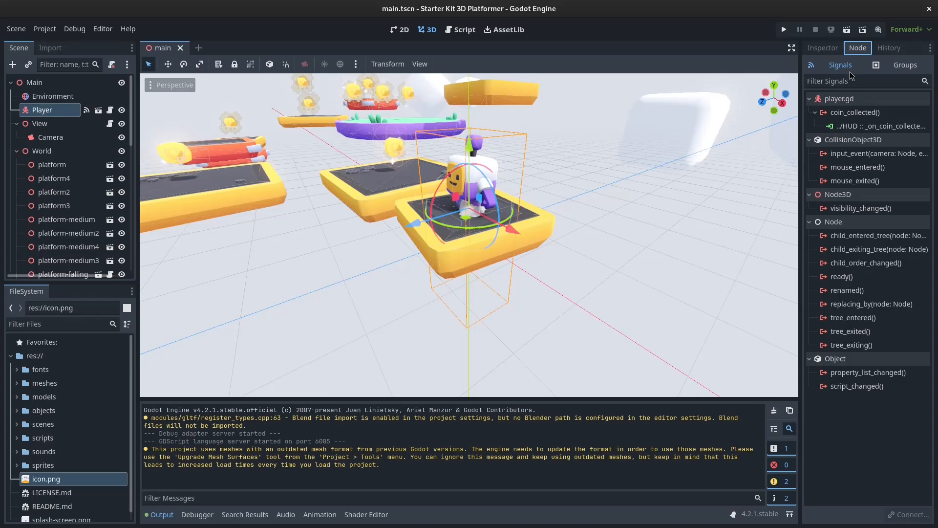
pyautogui.click(910, 68)
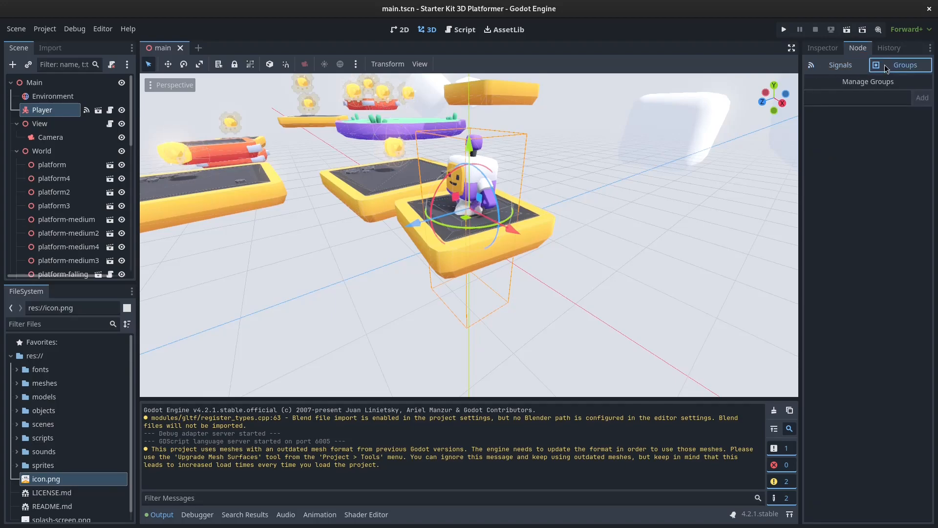
pyautogui.click(882, 49)
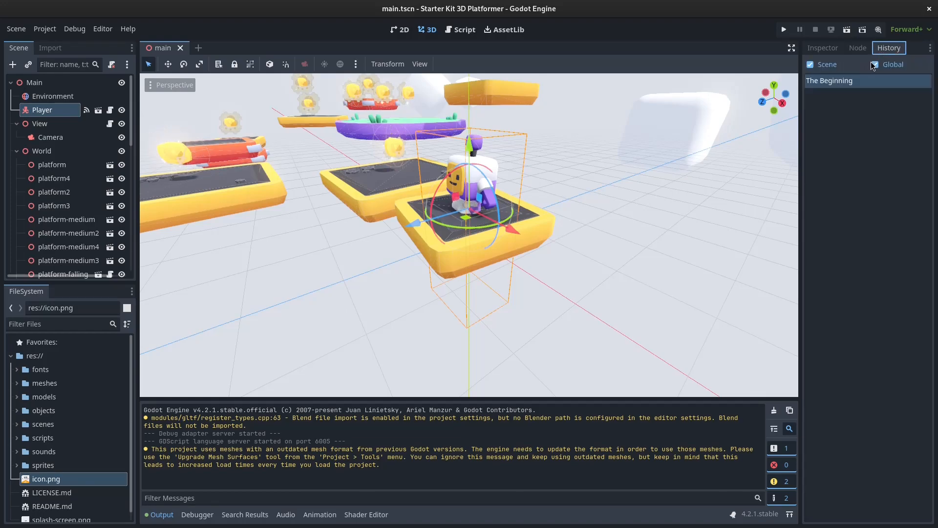
pyautogui.click(823, 47)
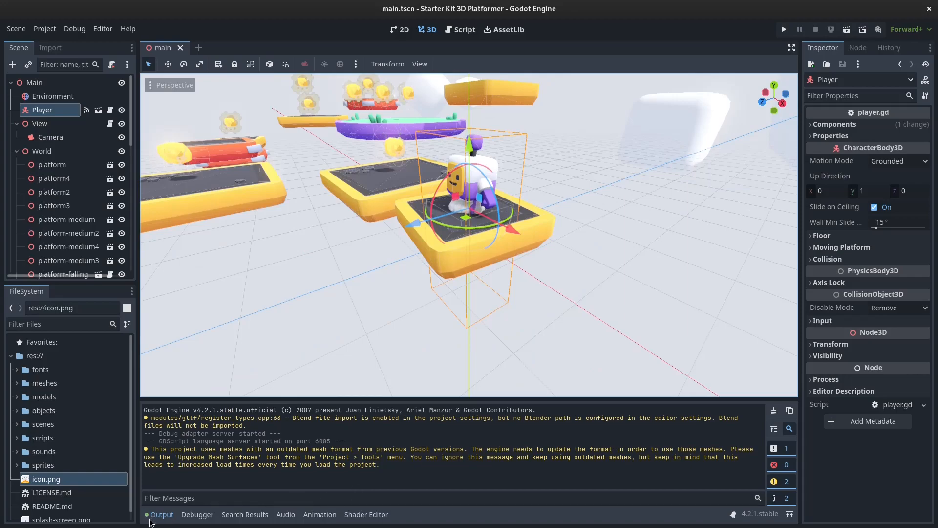
# Step: Look through the Debugger, Search Results, Audio, Animation and Shader Editor views, and return to Output
pyautogui.click(207, 516)
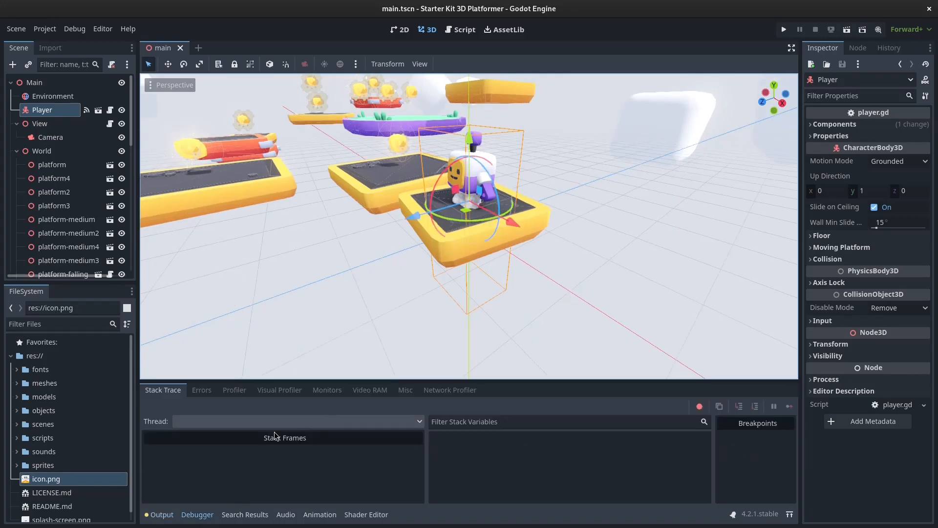
pyautogui.click(257, 515)
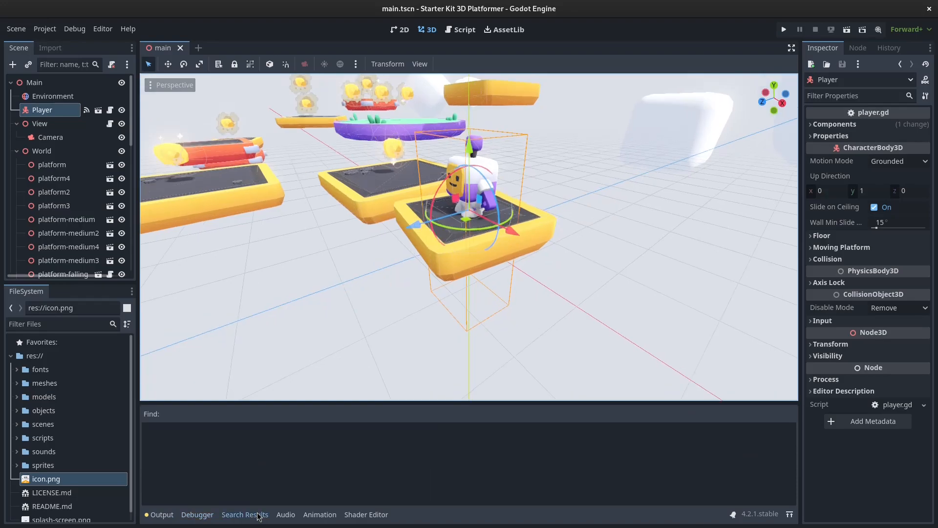
pyautogui.click(287, 516)
pyautogui.click(320, 515)
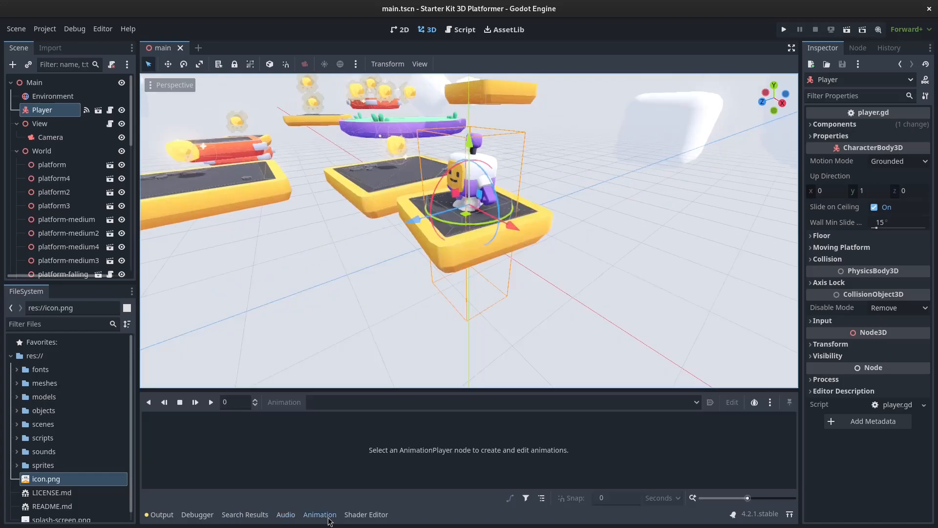
pyautogui.click(371, 517)
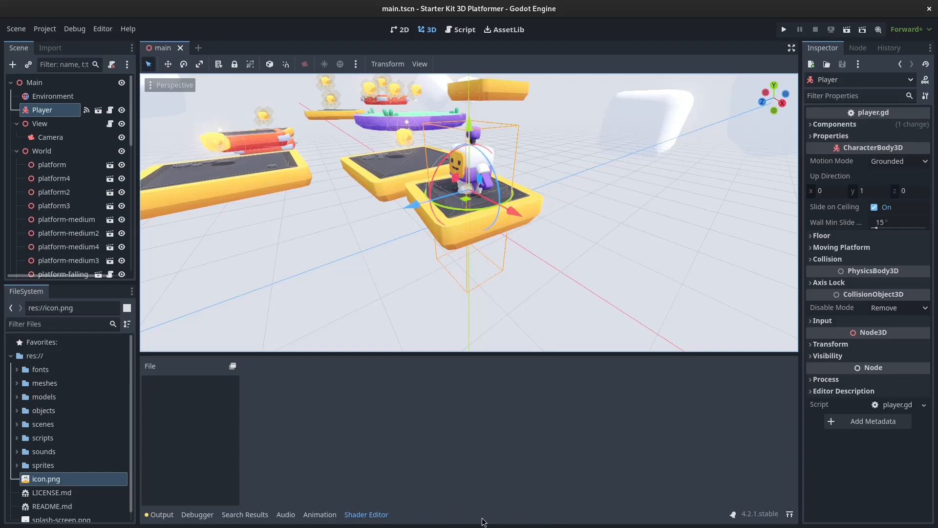
pyautogui.click(161, 515)
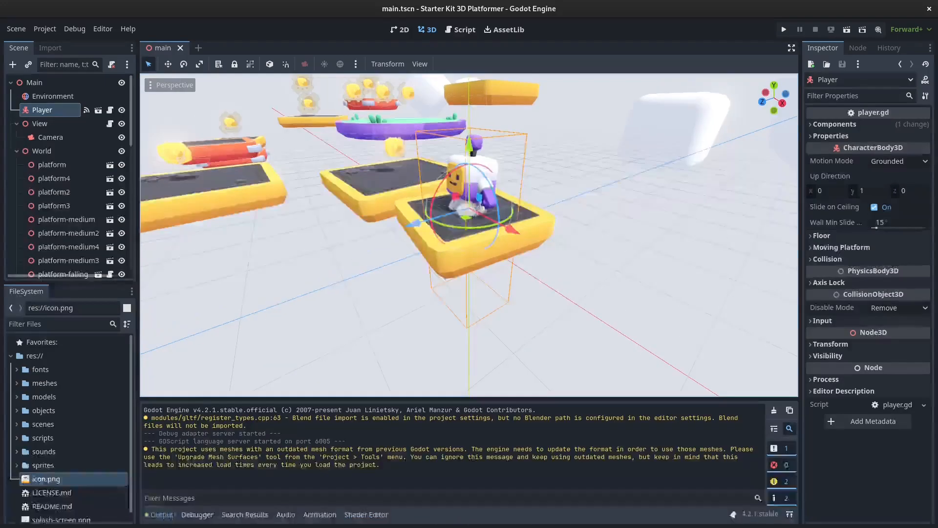
# Step: Examine the Player and its surrounding platforms in the 3D viewport from several distances and angles, including with the axis gizmo
pyautogui.scroll(-4, 455, 194)
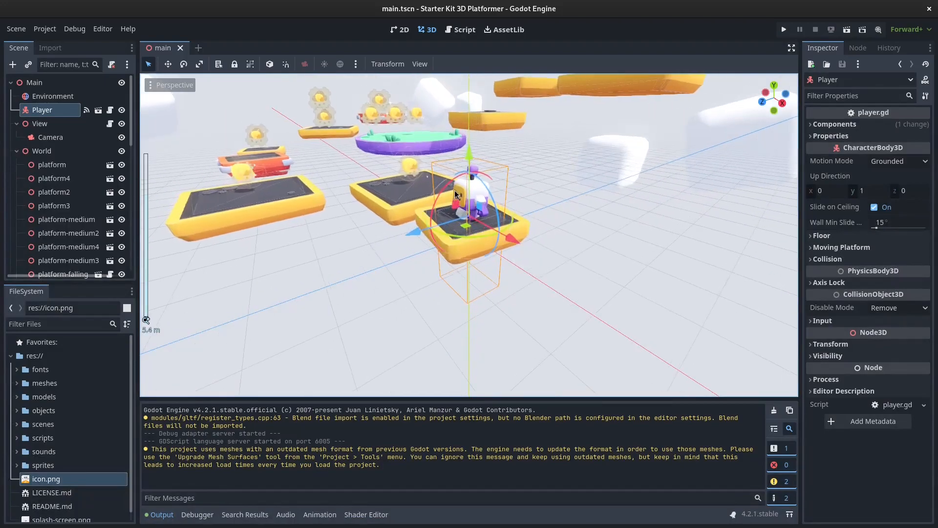
pyautogui.scroll(3, 455, 194)
pyautogui.moveTo(455, 194); pyautogui.dragTo(449, 250, button='middle')
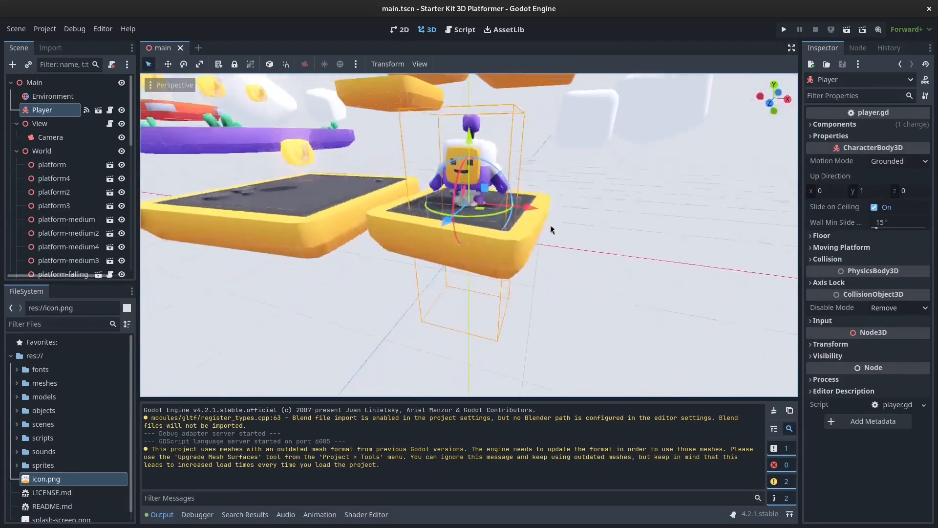
pyautogui.scroll(-3, 481, 218)
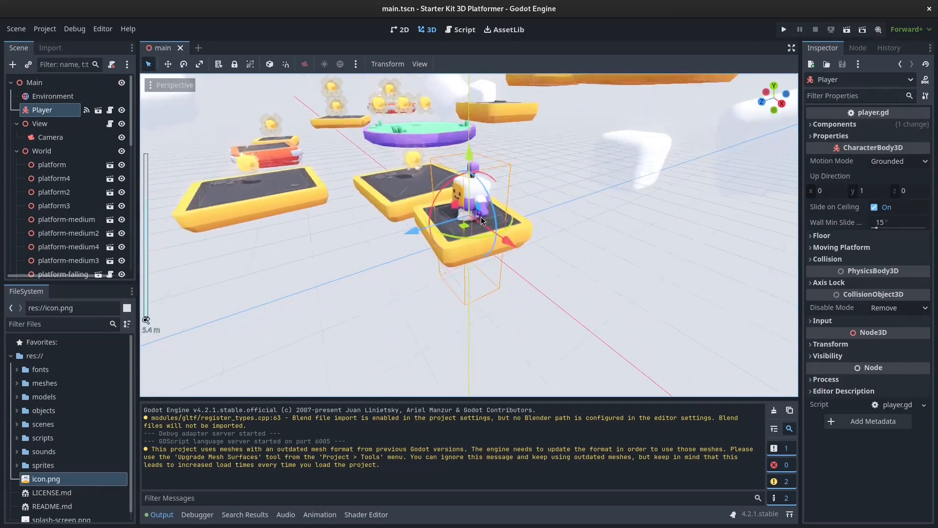
pyautogui.scroll(5, 506, 207)
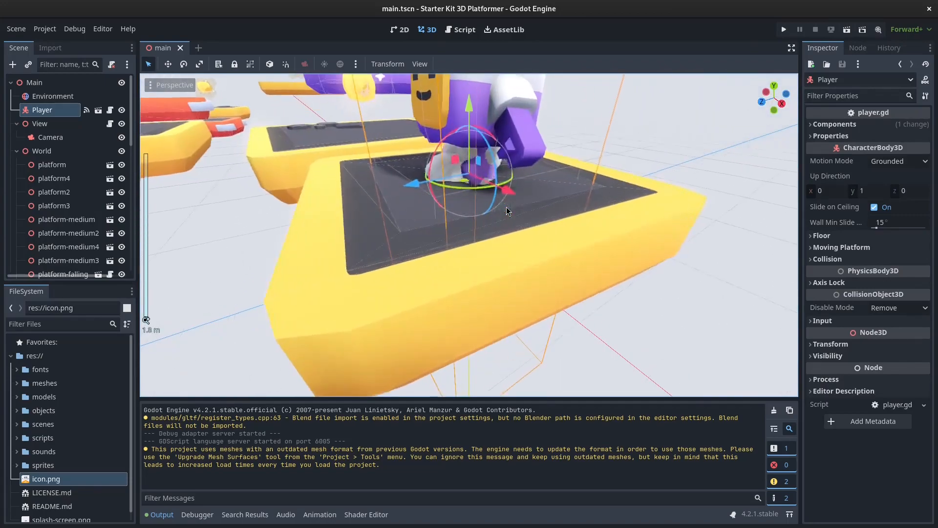
pyautogui.scroll(-6, 507, 206)
pyautogui.scroll(2, 506, 207)
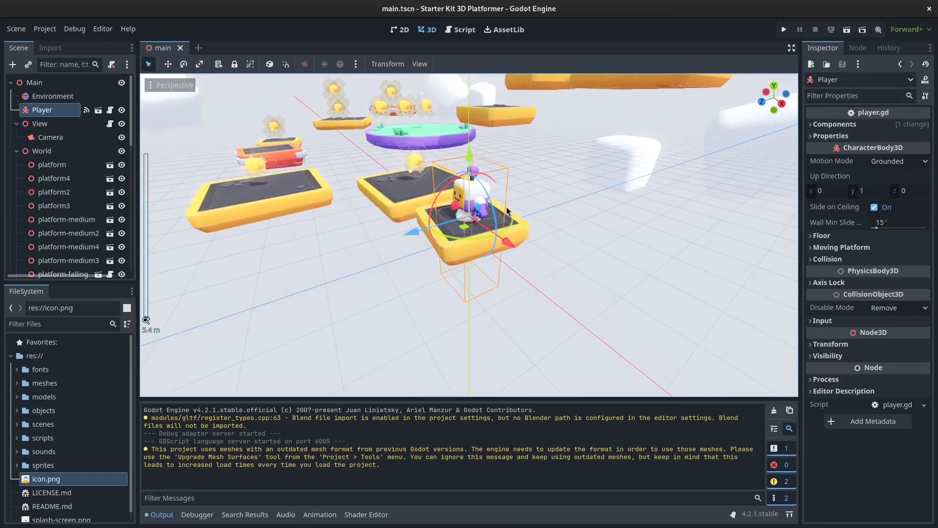
pyautogui.scroll(1, 506, 209)
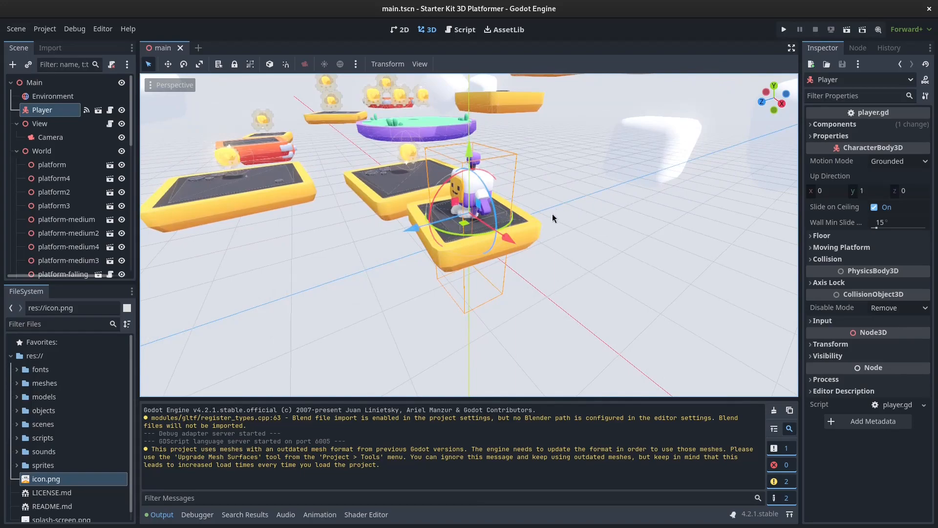
pyautogui.moveTo(552, 213); pyautogui.dragTo(655, 164, button='middle')
pyautogui.moveTo(778, 104); pyautogui.dragTo(737, 119)
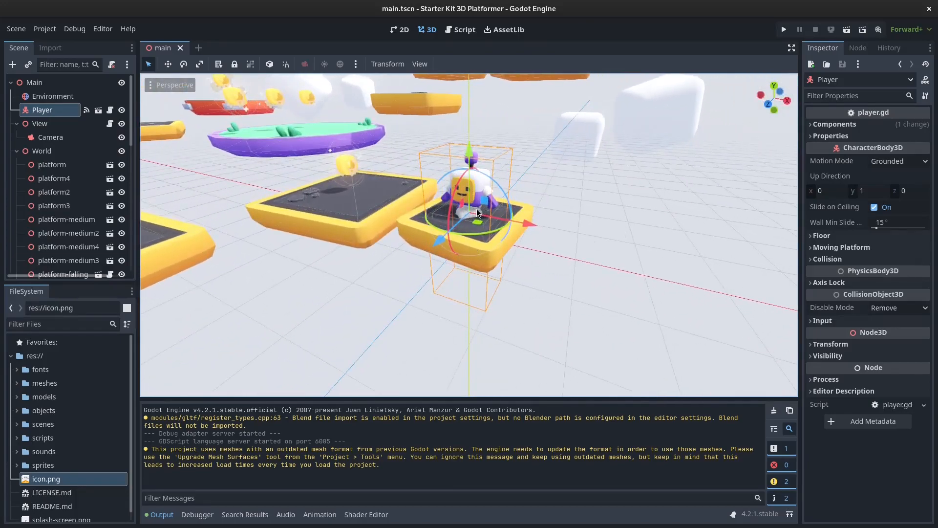
# Step: Focus the 3D view on the Player, fly around the level in freelook, and end on a raised view of the platforms
pyautogui.moveTo(491, 239); pyautogui.dragTo(635, 213, button='right')
pyautogui.press('f')
pyautogui.moveTo(469, 235); pyautogui.dragTo(519, 234, button='right')
pyautogui.press('w')
pyautogui.press('s')
pyautogui.press('d')
pyautogui.press('a')
pyautogui.press('w')
pyautogui.press('s')
pyautogui.press('s')
pyautogui.press('w')
pyautogui.scroll(-4, 561, 233)
pyautogui.moveTo(561, 236); pyautogui.dragTo(571, 294, button='middle')
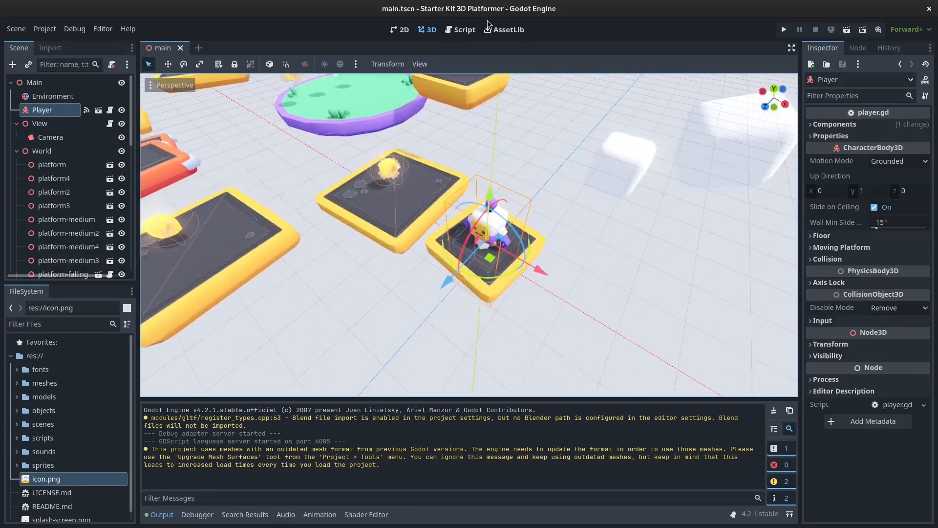
# Step: Select the HUD's coin Icon in the 2D workspace, activate Move mode, and review its place in the node tree and its properties
pyautogui.click(406, 30)
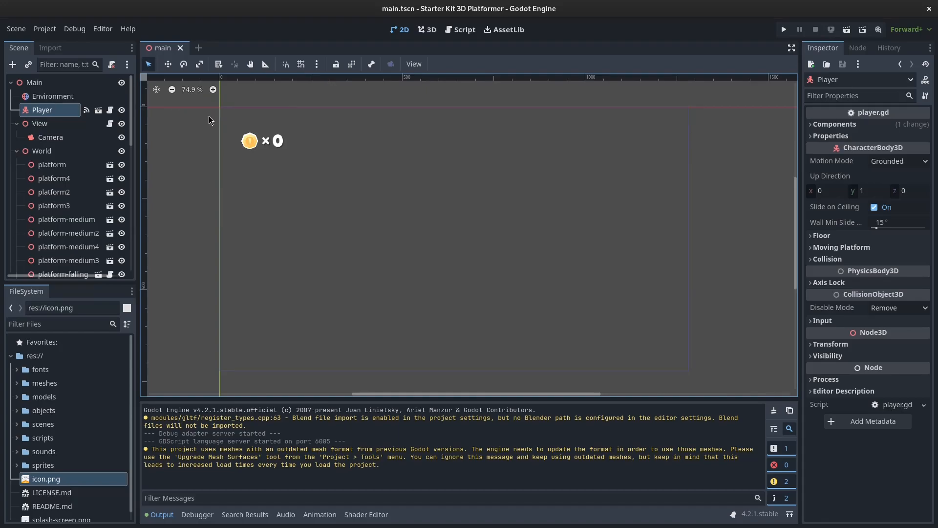
pyautogui.click(250, 143)
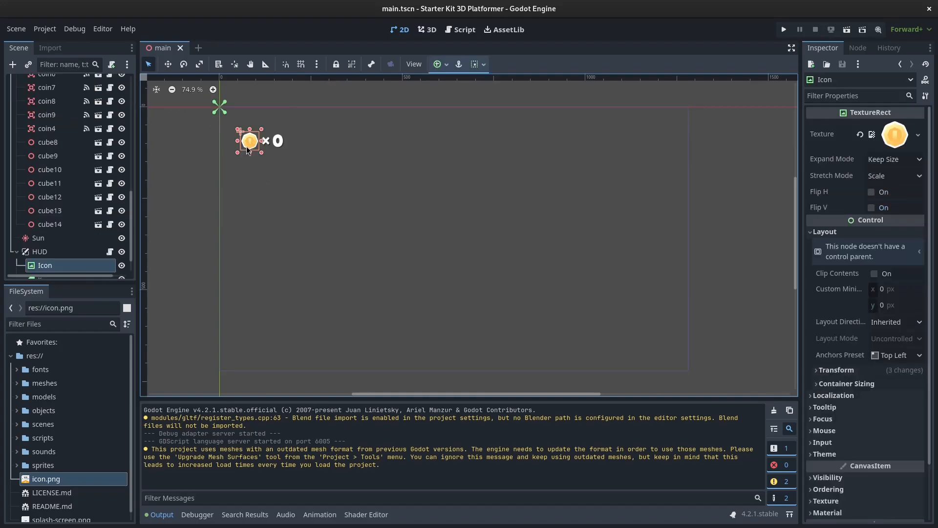
pyautogui.click(168, 64)
pyautogui.scroll(1, 273, 157)
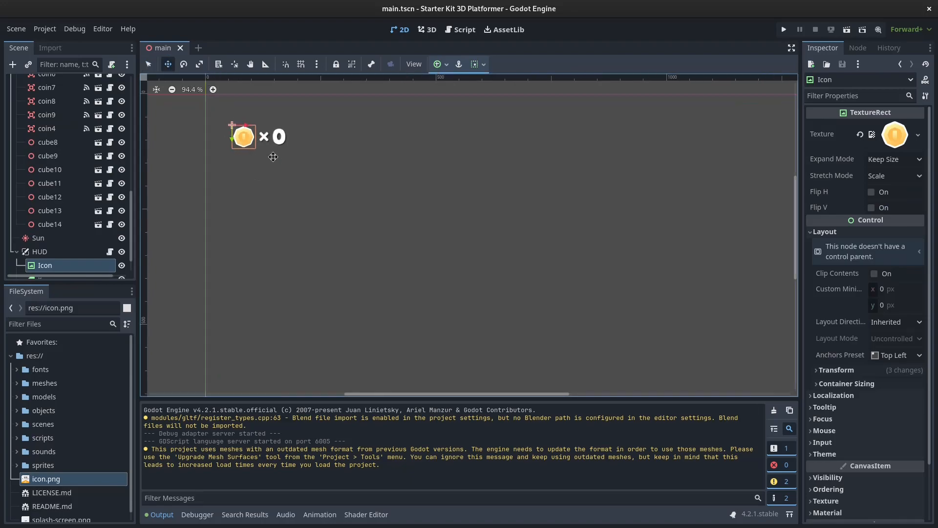
pyautogui.scroll(-1, 268, 155)
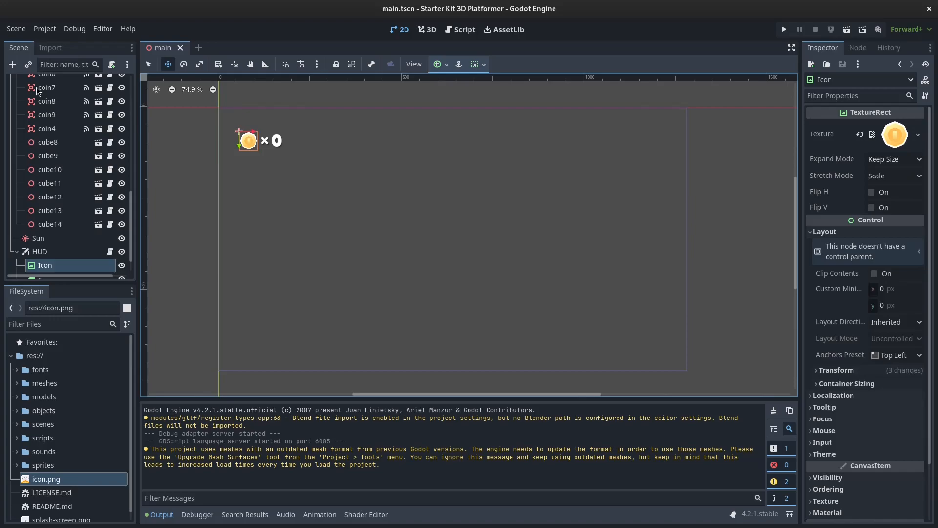
pyautogui.scroll(-2, 58, 230)
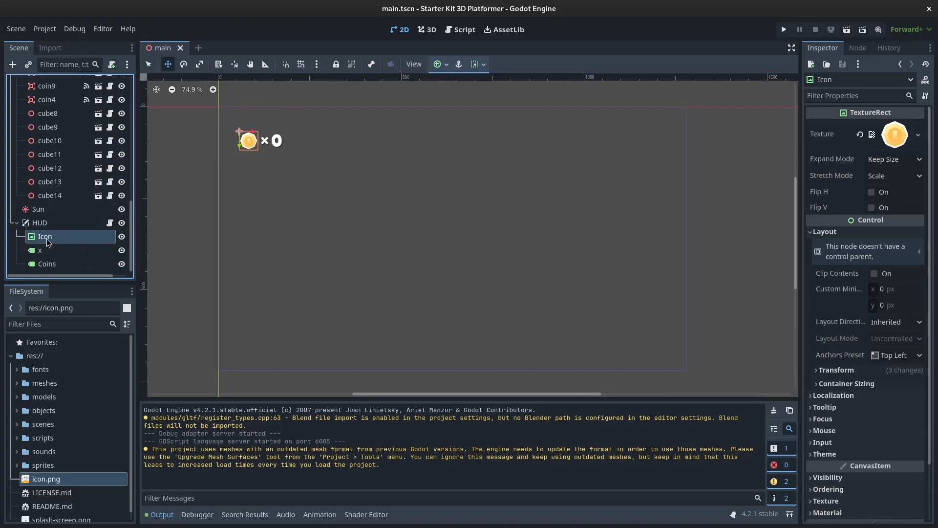
pyautogui.scroll(-3, 847, 225)
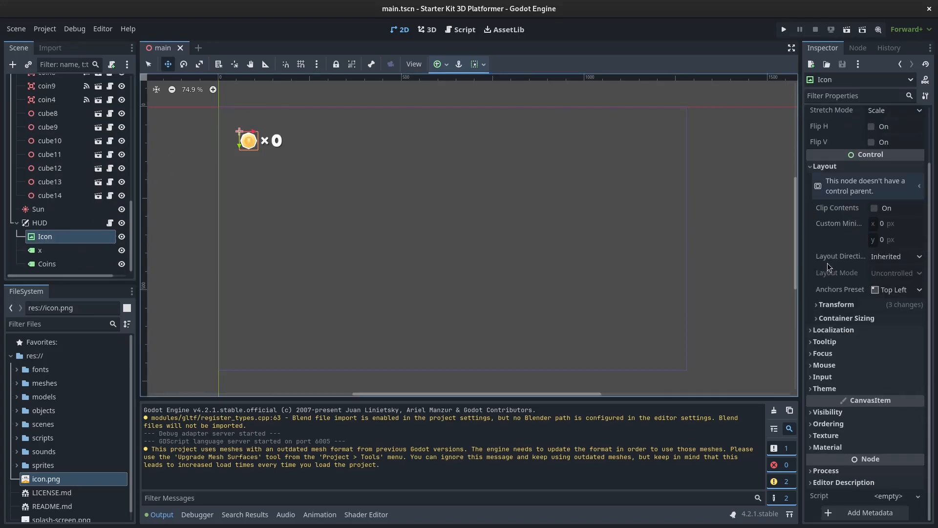
# Step: Expand the Icon's Transform properties and move the coin in the 2D view to about (64, 56)
pyautogui.click(833, 304)
pyautogui.scroll(-5, 840, 254)
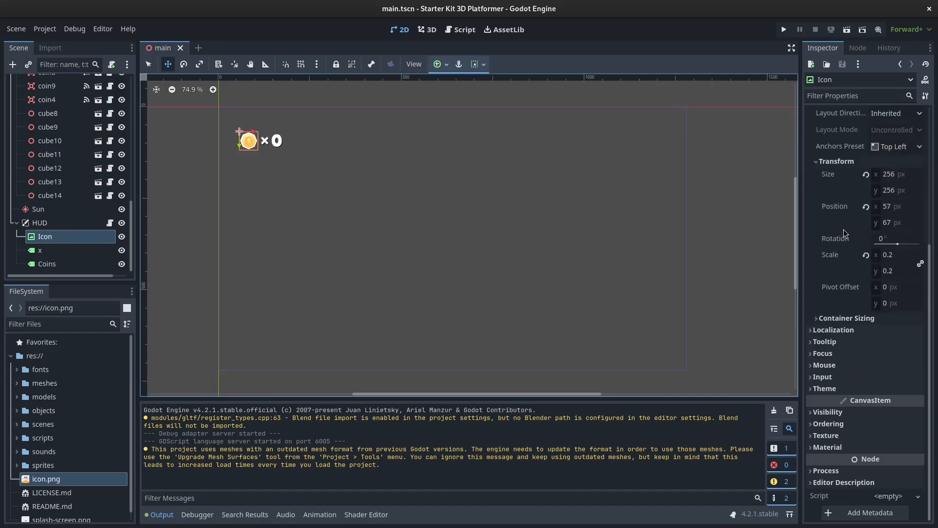
pyautogui.moveTo(249, 139)
pyautogui.mouseDown()
pyautogui.moveTo(251, 167)
pyautogui.moveTo(365, 148)
pyautogui.moveTo(310, 163)
pyautogui.moveTo(277, 133)
pyautogui.moveTo(381, 153)
pyautogui.moveTo(371, 189)
pyautogui.moveTo(329, 164)
pyautogui.moveTo(260, 165)
pyautogui.moveTo(254, 135)
pyautogui.mouseUp()
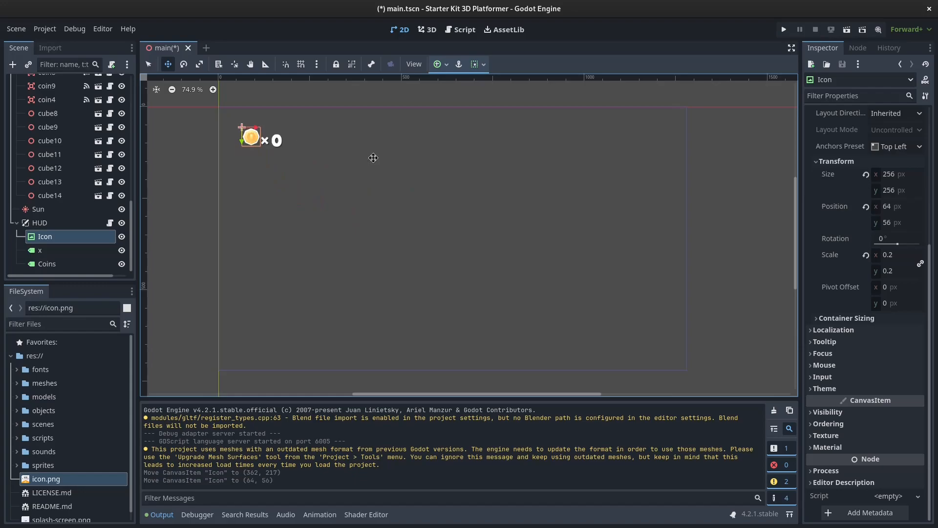
# Step: Rotate the Icon to about 7.7° through its Rotation property, and turn it further to about 13.4° in the 2D view
pyautogui.moveTo(896, 245)
pyautogui.mouseDown()
pyautogui.moveTo(904, 245)
pyautogui.moveTo(894, 245)
pyautogui.mouseUp()
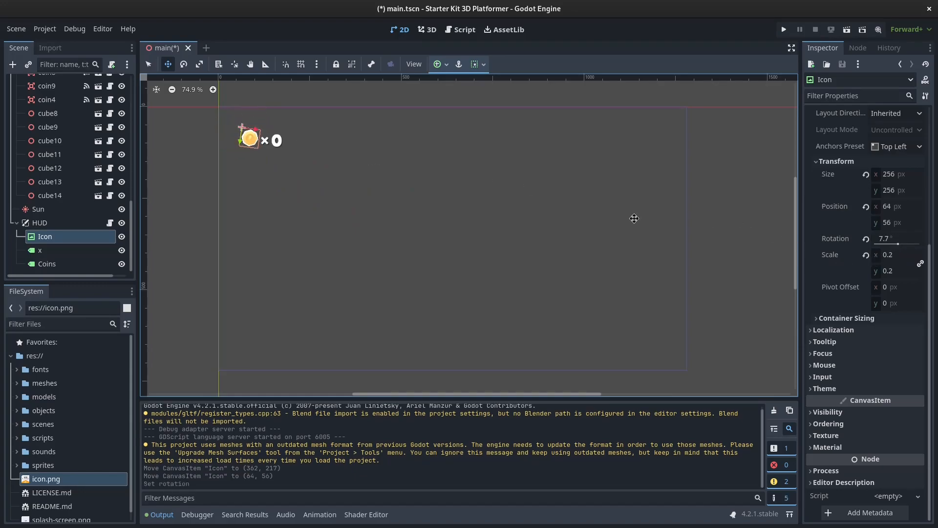
pyautogui.click(184, 64)
pyautogui.moveTo(407, 230); pyautogui.dragTo(355, 225)
# Step: Scale the Icon freehand to about 0.5 by 0.41, reset its scale, and rescale it to about 0.43 by 0.53
pyautogui.click(199, 64)
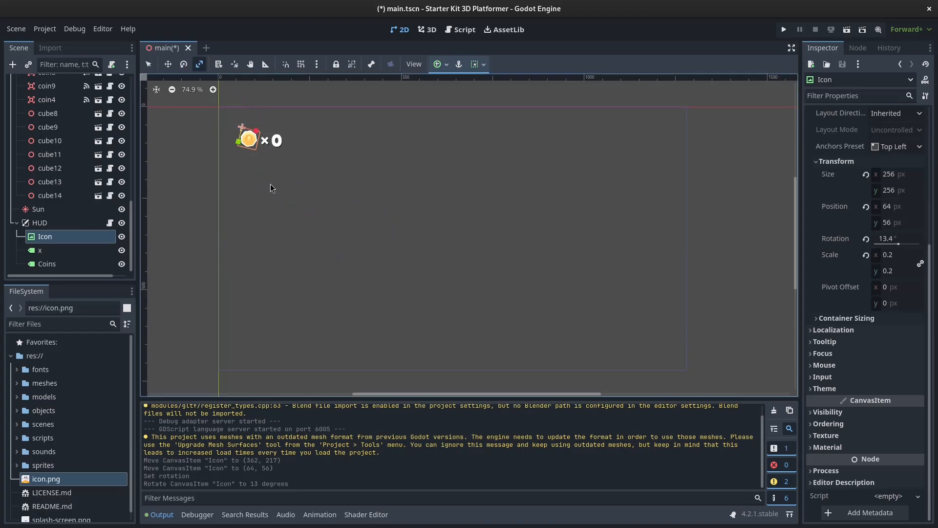
pyautogui.moveTo(254, 144); pyautogui.dragTo(274, 162)
pyautogui.click(168, 64)
pyautogui.click(199, 64)
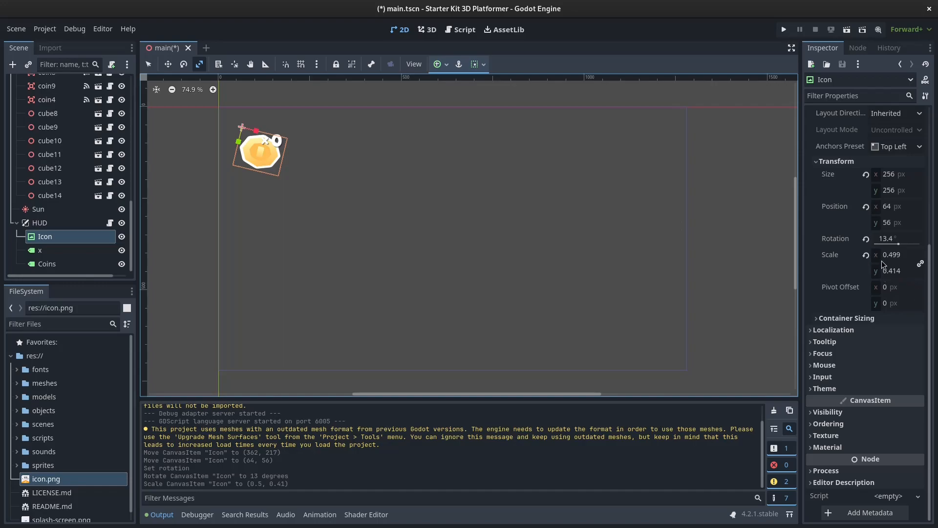
pyautogui.click(866, 255)
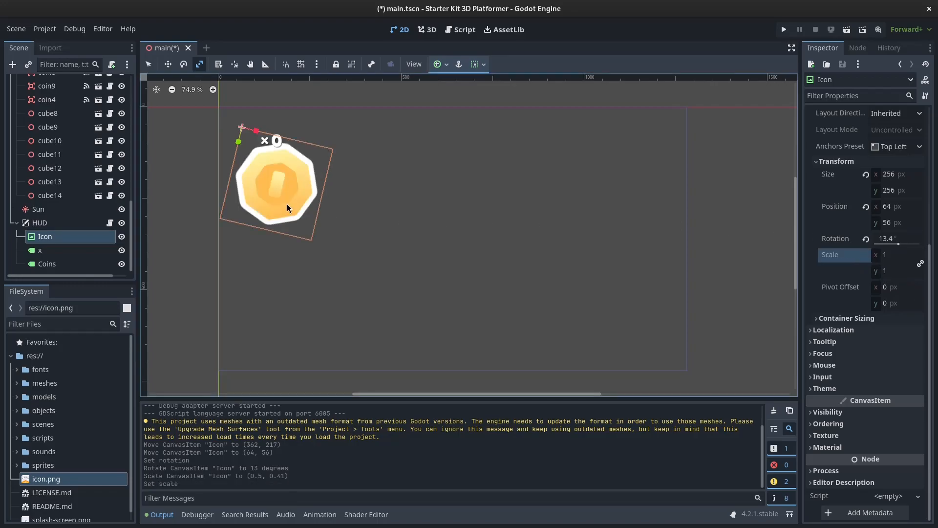
pyautogui.moveTo(295, 224); pyautogui.dragTo(263, 177)
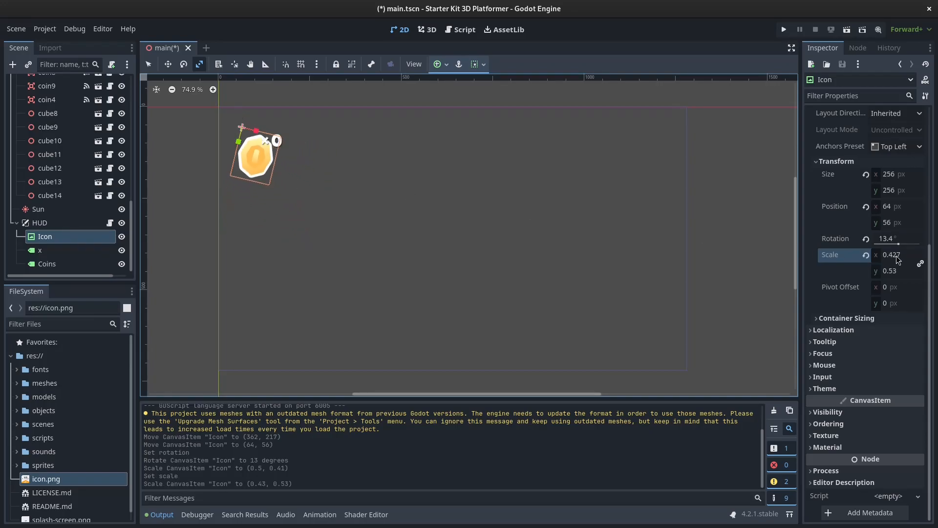
# Step: Reset the Icon's scale, reduce it uniformly to about 0.245, and reset its rotation to 0°
pyautogui.click(866, 256)
pyautogui.moveTo(892, 255); pyautogui.dragTo(862, 255)
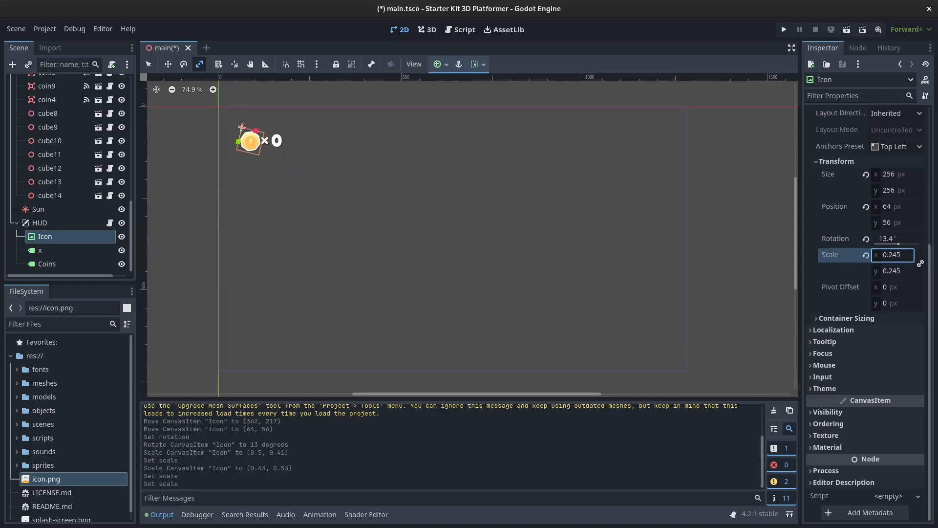
pyautogui.click(866, 238)
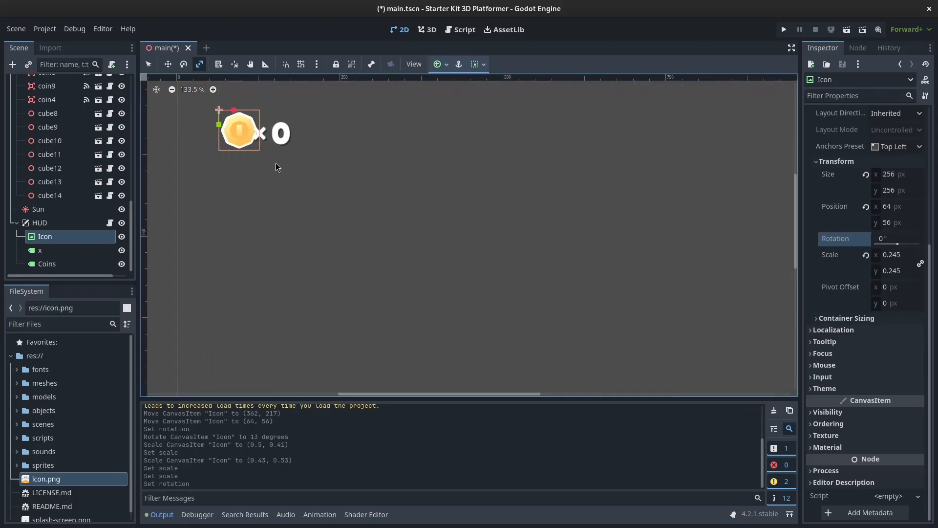
# Step: Move the Icon beside the coin counter at about (48, 63), and reset its position to the origin
pyautogui.scroll(2, 262, 161)
pyautogui.click(168, 64)
pyautogui.moveTo(295, 200); pyautogui.dragTo(285, 205)
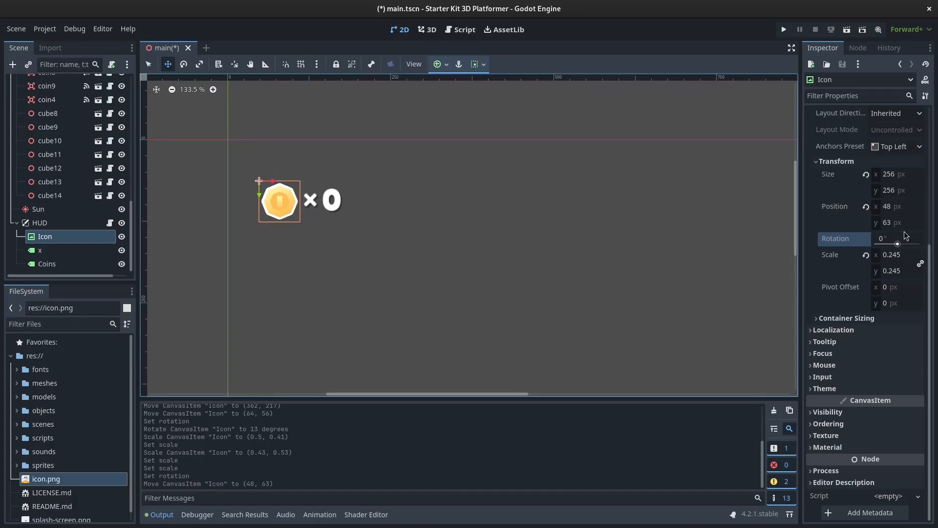
pyautogui.click(866, 207)
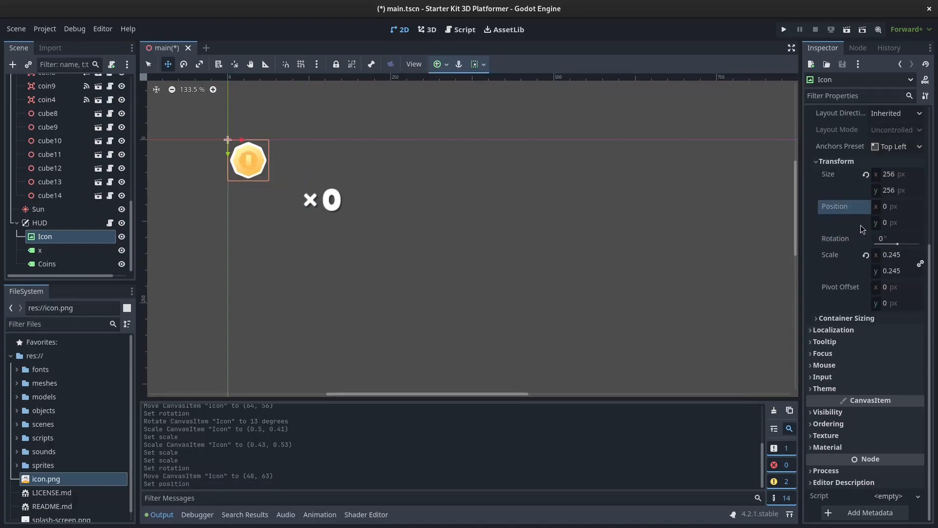
# Step: Move the Icon from the origin to beside the coin counter, at about (51, 61)
pyautogui.scroll(4, 228, 143)
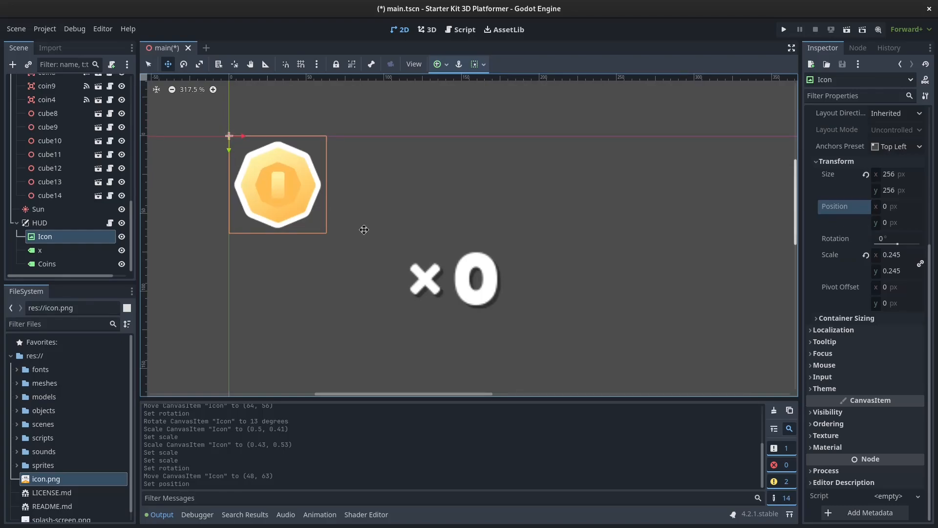
pyautogui.scroll(-4, 364, 229)
pyautogui.moveTo(510, 274); pyautogui.dragTo(435, 247, button='middle')
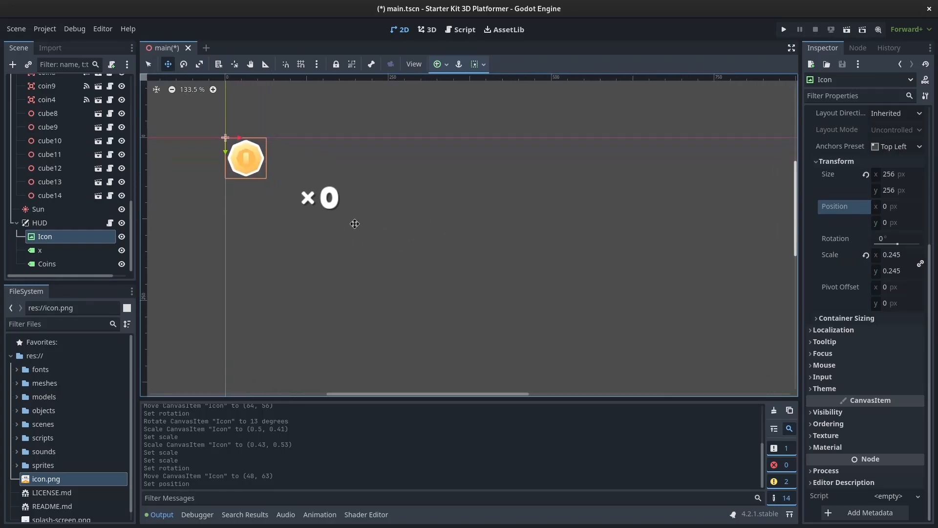
pyautogui.moveTo(244, 153); pyautogui.dragTo(278, 193)
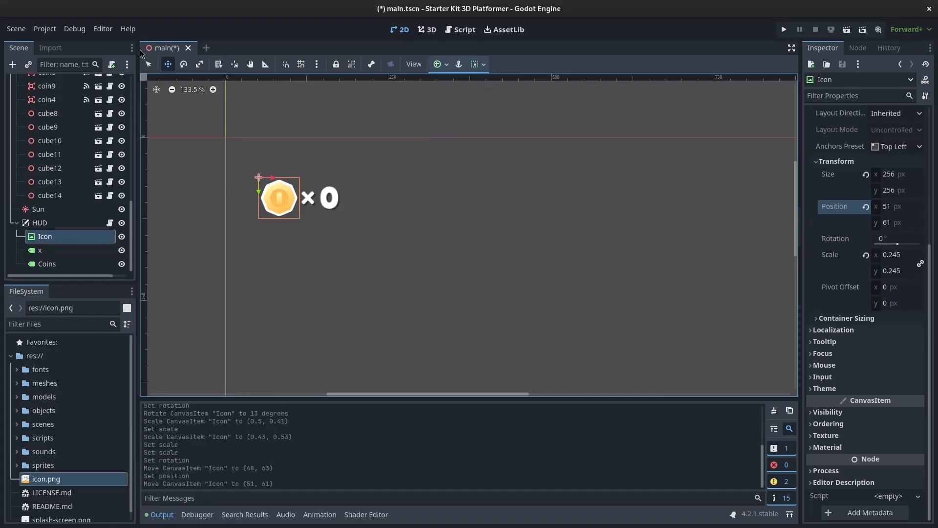
# Step: Switch to the 3D workspace, select the Player node and expand its Transform properties
pyautogui.click(421, 31)
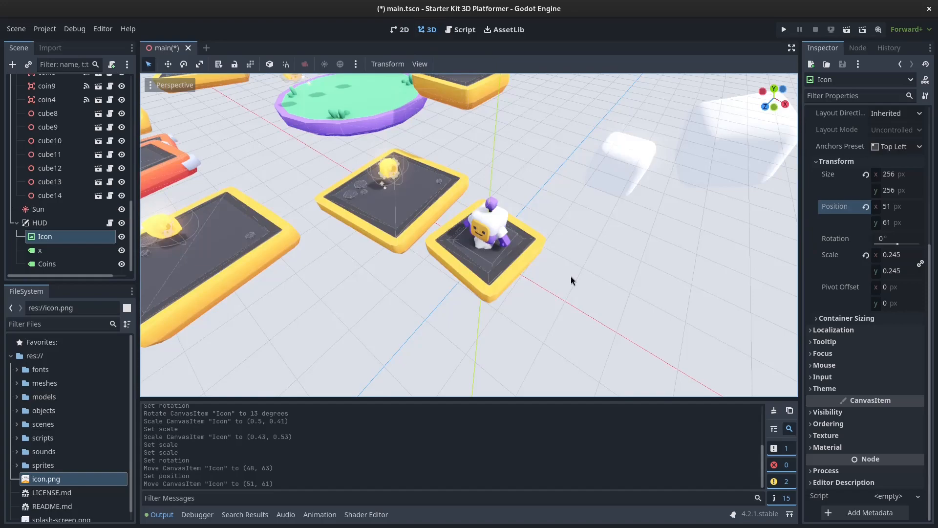
pyautogui.scroll(5, 571, 277)
pyautogui.scroll(-6, 571, 277)
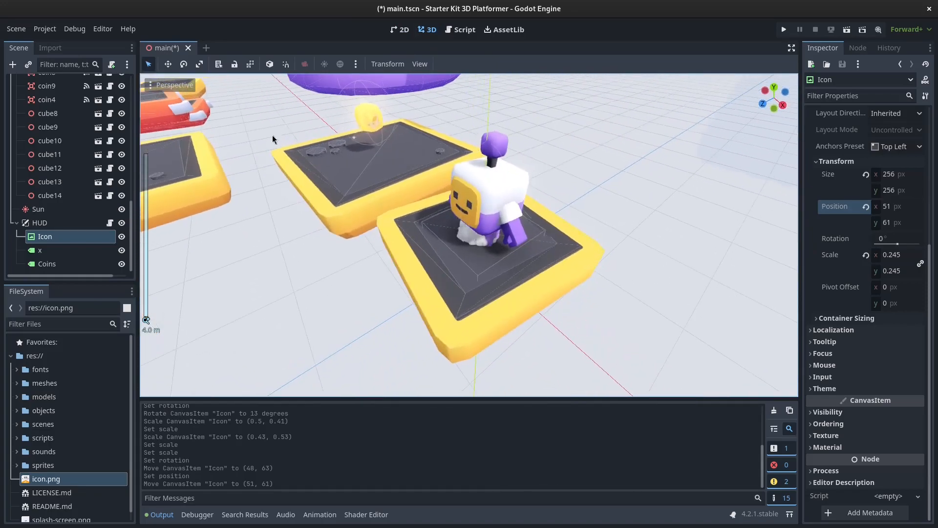
pyautogui.scroll(10, 62, 198)
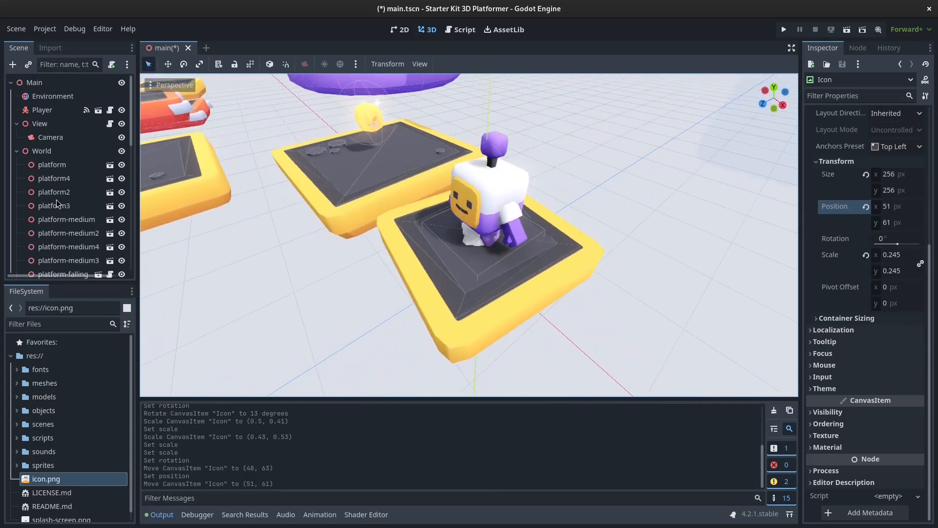
pyautogui.click(40, 110)
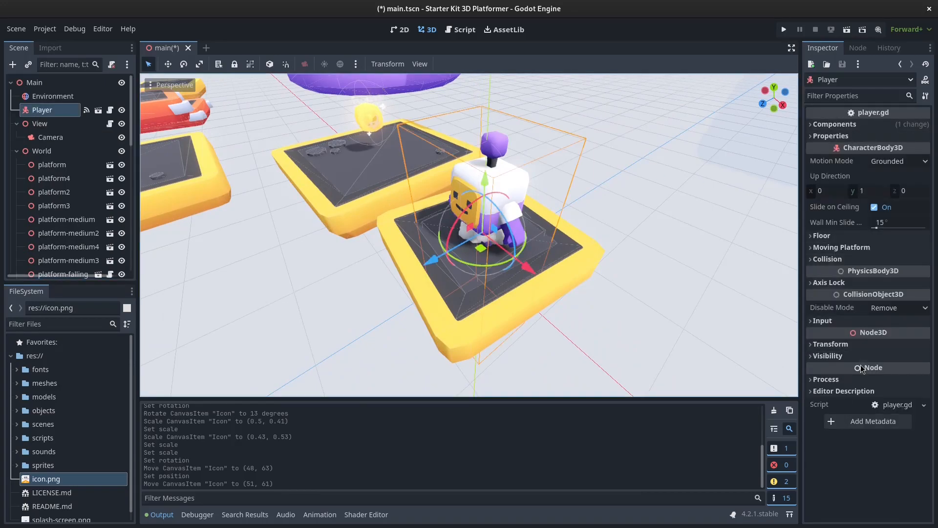
pyautogui.click(832, 345)
pyautogui.scroll(-2, 830, 337)
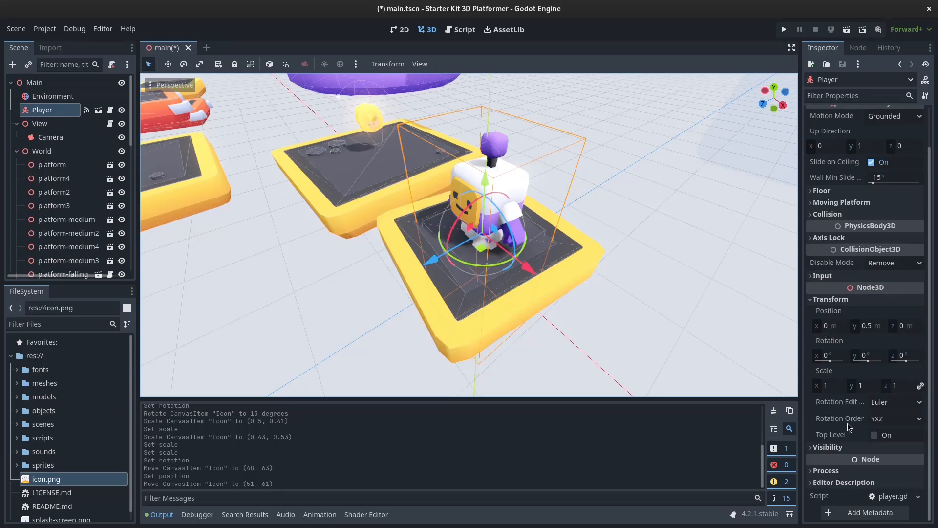
# Step: Raise the Player along its vertical axis to about y 0.797 m in Move mode
pyautogui.moveTo(468, 310); pyautogui.dragTo(504, 283, button='middle')
pyautogui.scroll(-5, 510, 279)
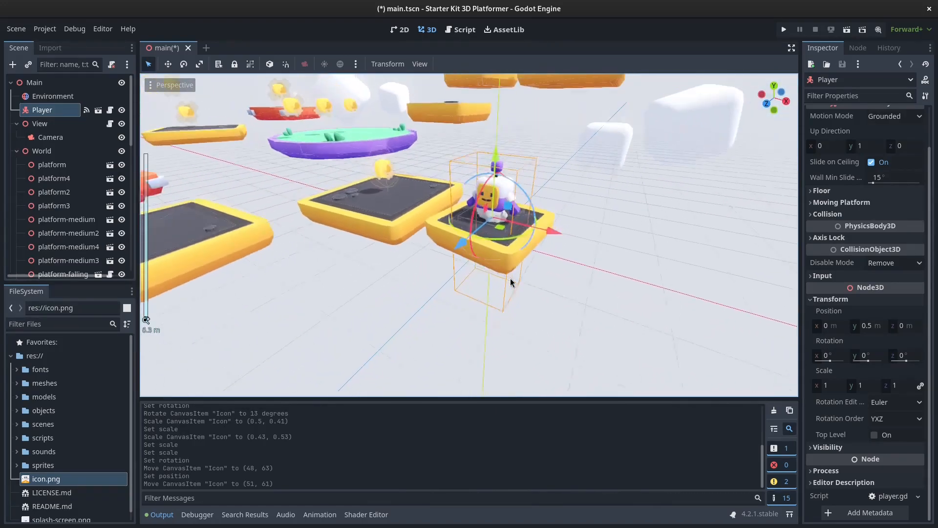
pyautogui.scroll(2, 510, 277)
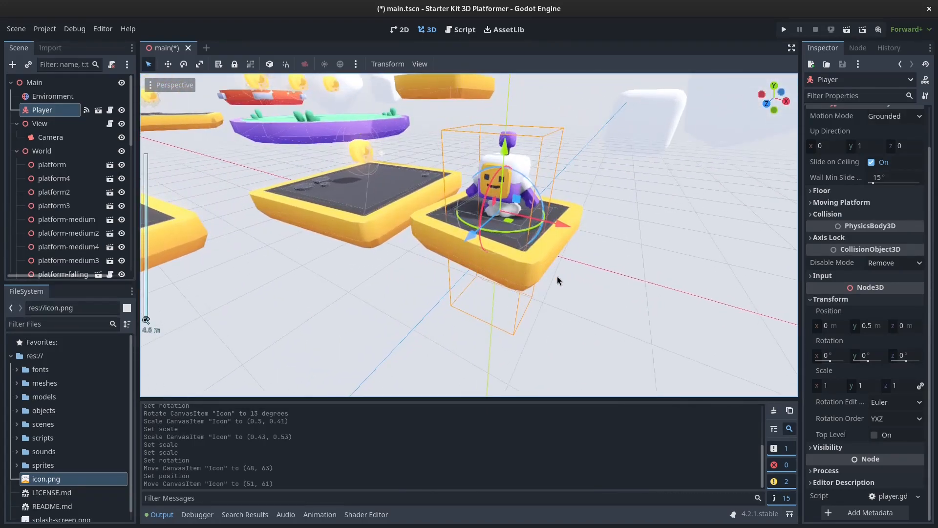
pyautogui.scroll(2, 519, 279)
pyautogui.moveTo(523, 278); pyautogui.dragTo(530, 232, button='middle')
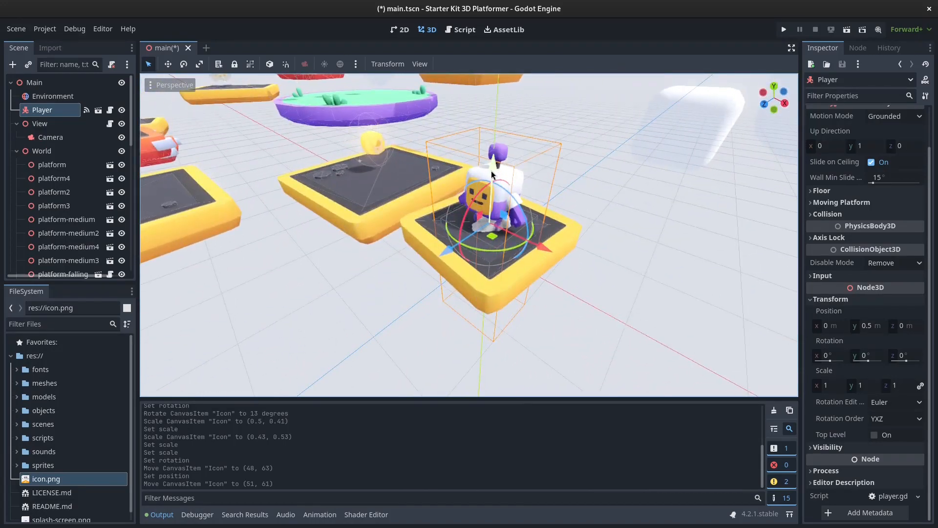
pyautogui.click(167, 64)
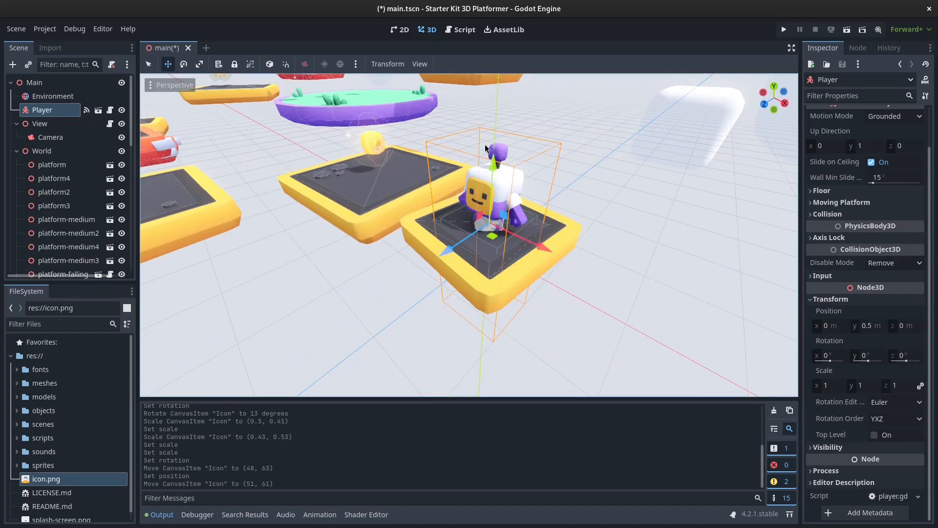
pyautogui.moveTo(493, 172); pyautogui.dragTo(579, 169)
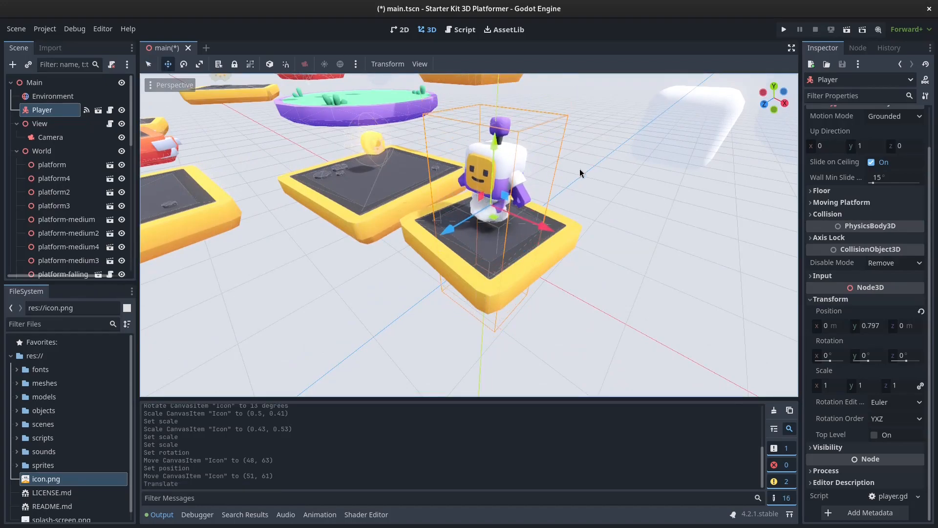
# Step: Translate the Player freely in the 3D view, and undo both that move and the vertical one
pyautogui.press('g')
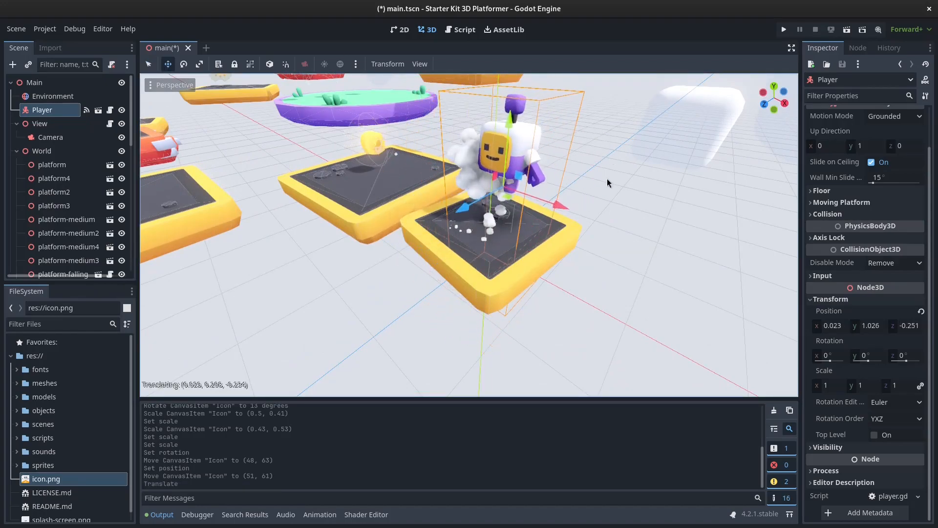
pyautogui.click(599, 199)
pyautogui.hotkey('ctrl', 'z')
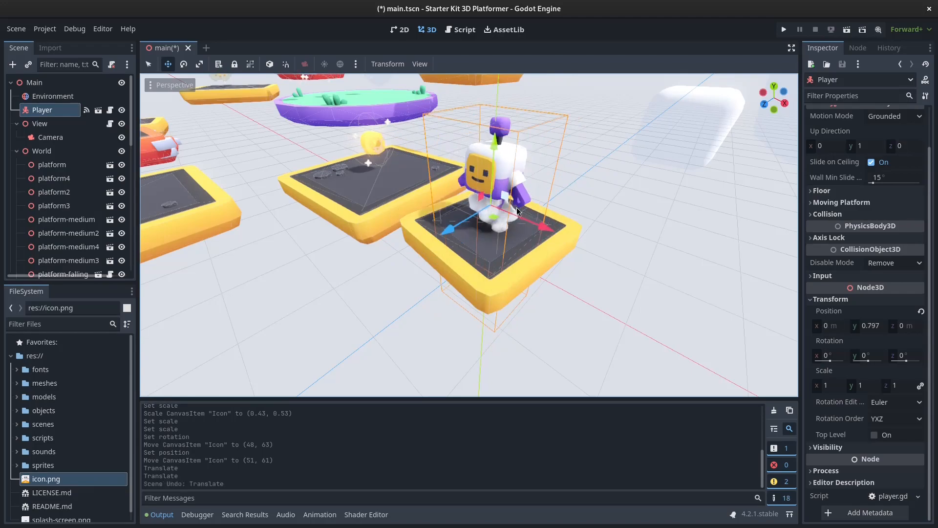
pyautogui.hotkey('ctrl', 'z')
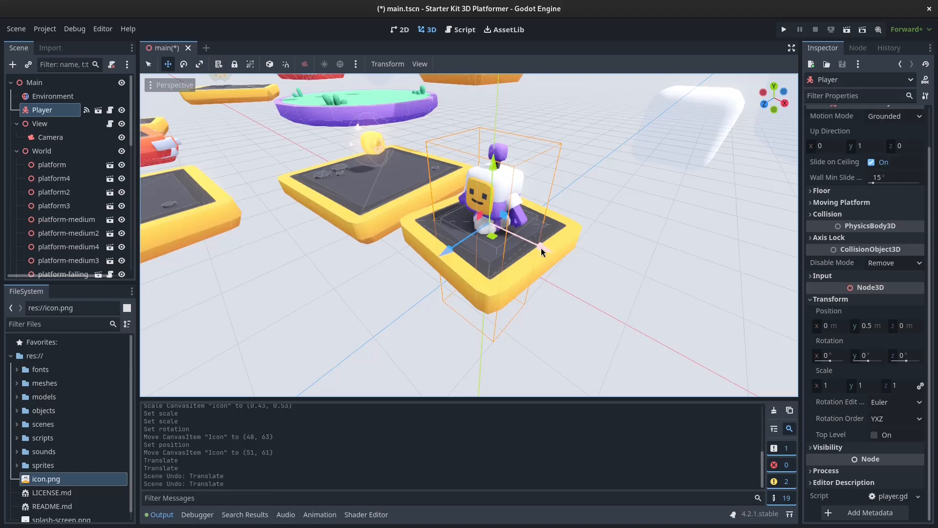
# Step: Move the Player along its Z and X axes to about x -0.089, z 0.053, and compare the Rotate and Move gizmos
pyautogui.moveTo(450, 248)
pyautogui.mouseDown()
pyautogui.moveTo(377, 300)
pyautogui.moveTo(454, 245)
pyautogui.moveTo(444, 245)
pyautogui.mouseUp()
pyautogui.moveTo(555, 253); pyautogui.dragTo(532, 242)
pyautogui.click(183, 64)
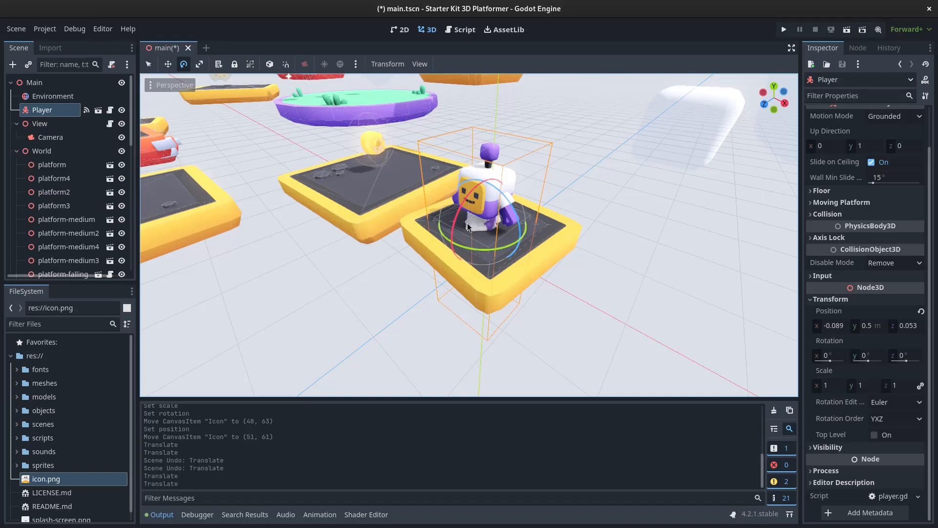
pyautogui.click(168, 64)
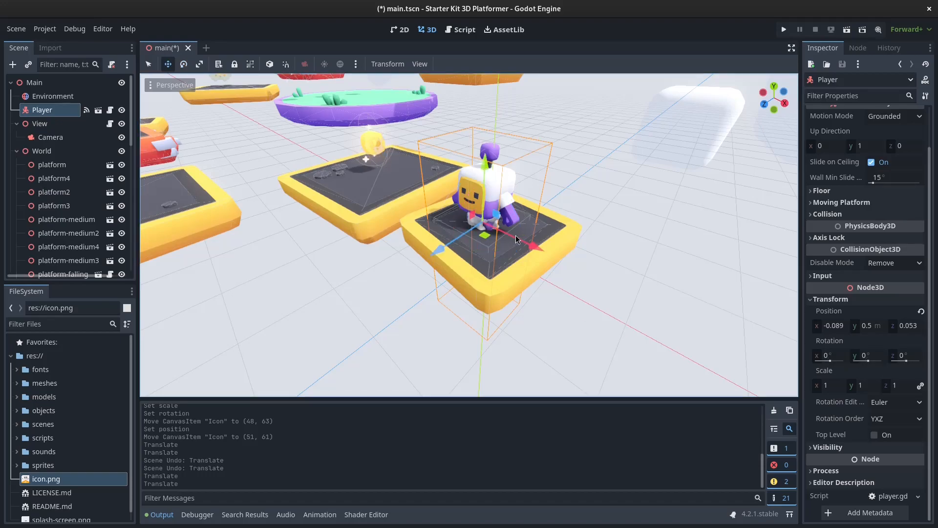
# Step: Rotate the Player about several axes in Rotate mode, and undo all the rotations
pyautogui.moveTo(484, 230); pyautogui.dragTo(537, 198, button='middle')
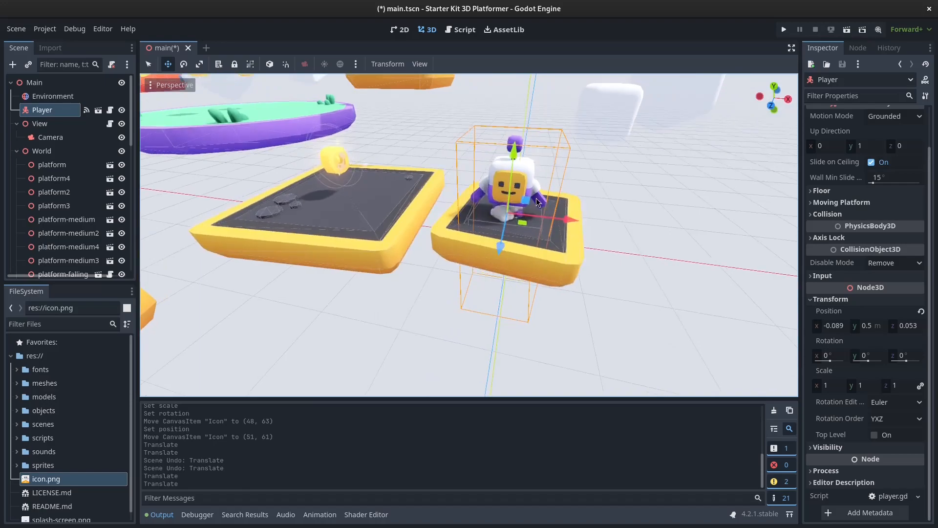
pyautogui.press('e')
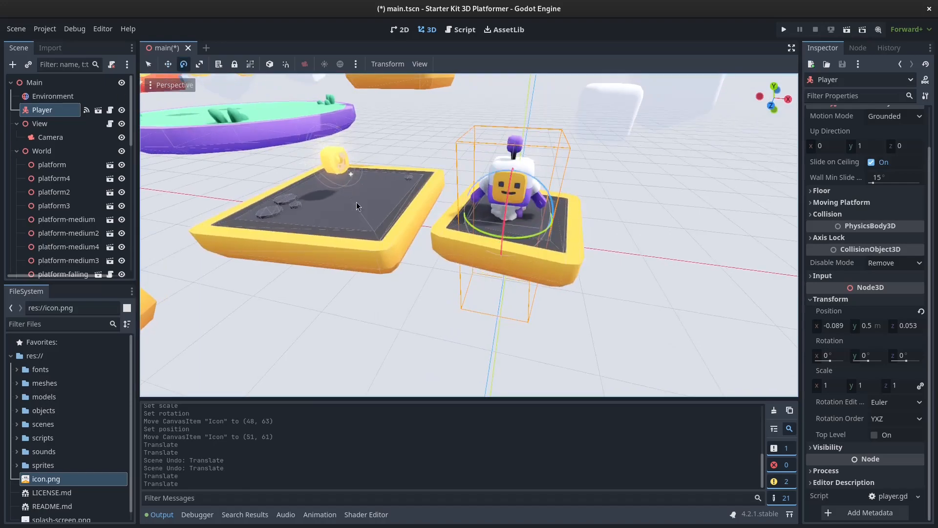
pyautogui.moveTo(558, 256); pyautogui.dragTo(472, 204, button='middle')
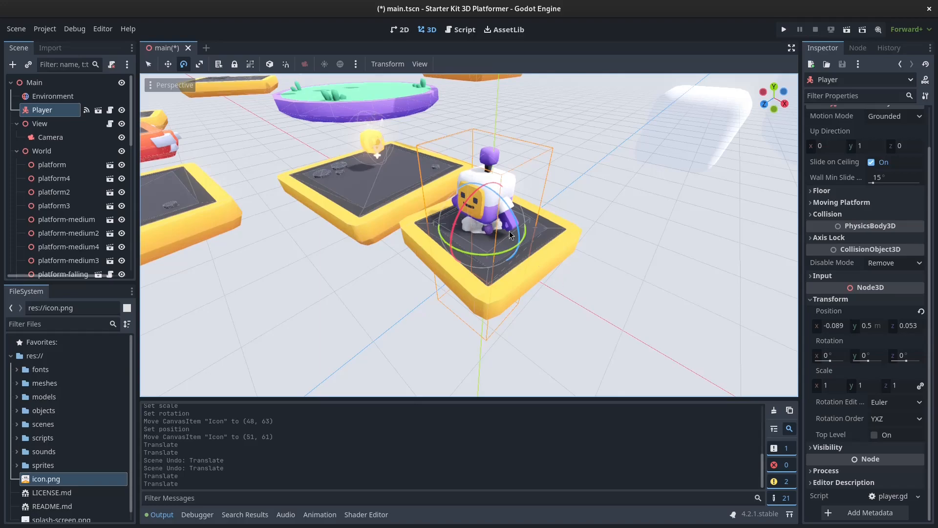
pyautogui.moveTo(465, 210); pyautogui.dragTo(508, 255)
pyautogui.hotkey('ctrl', 'z')
pyautogui.hotkey('ctrl', 'z')
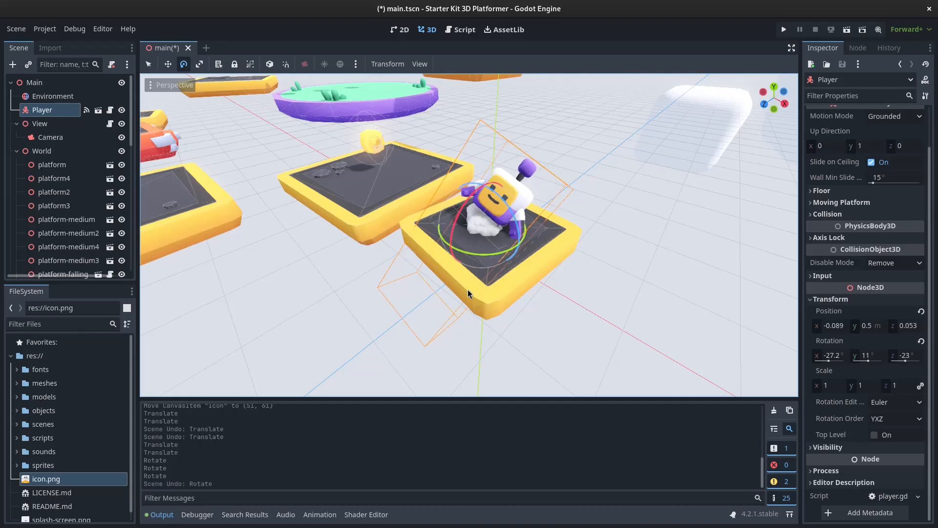
pyautogui.hotkey('ctrl', 'z')
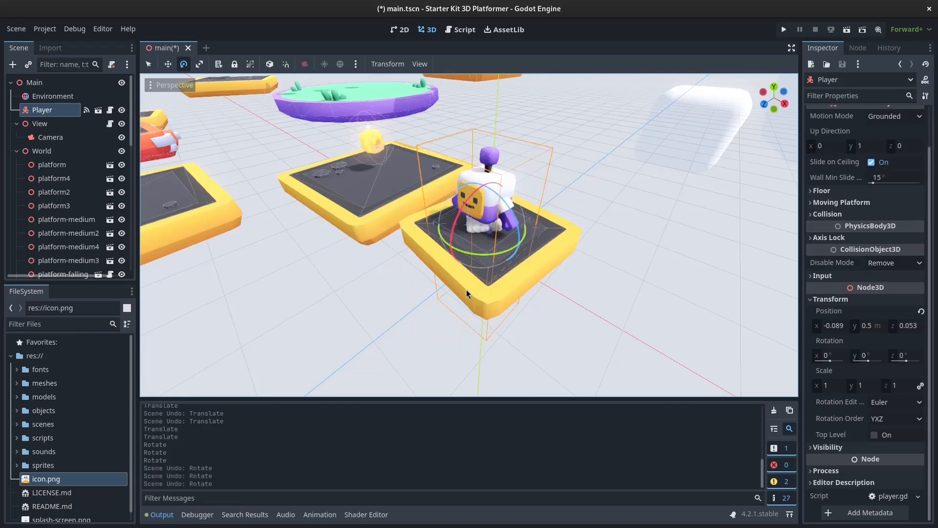
# Step: Stretch the Player in Scale mode along X to about 2.86 and along Z, and undo both scalings
pyautogui.click(199, 64)
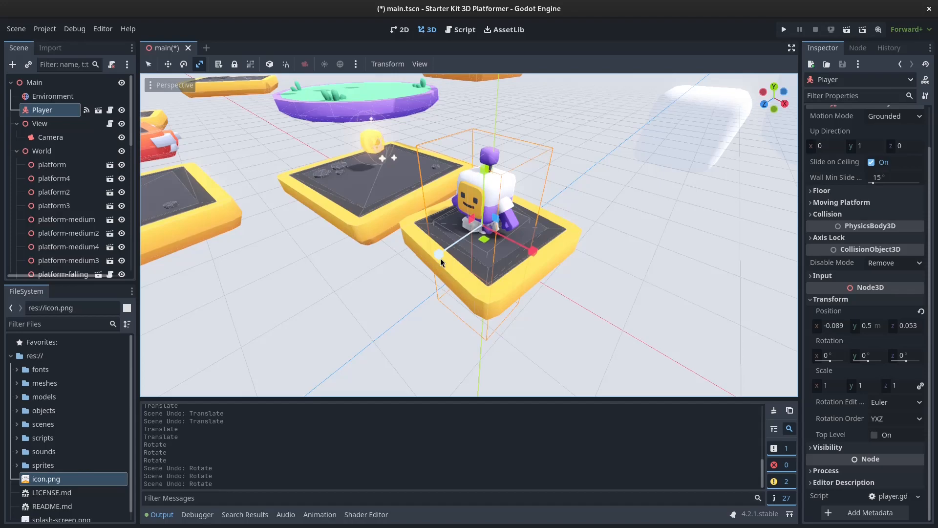
pyautogui.moveTo(536, 254); pyautogui.dragTo(558, 238, button='middle')
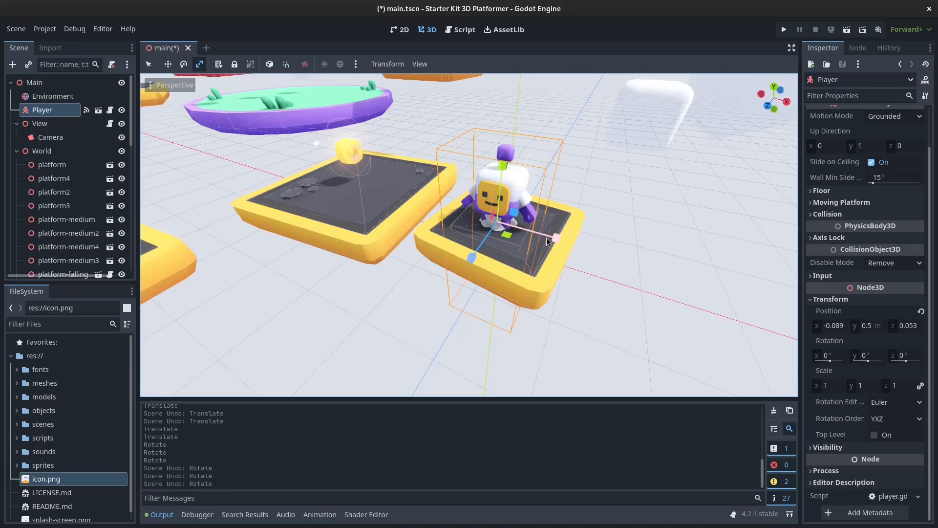
pyautogui.moveTo(554, 238); pyautogui.dragTo(696, 275)
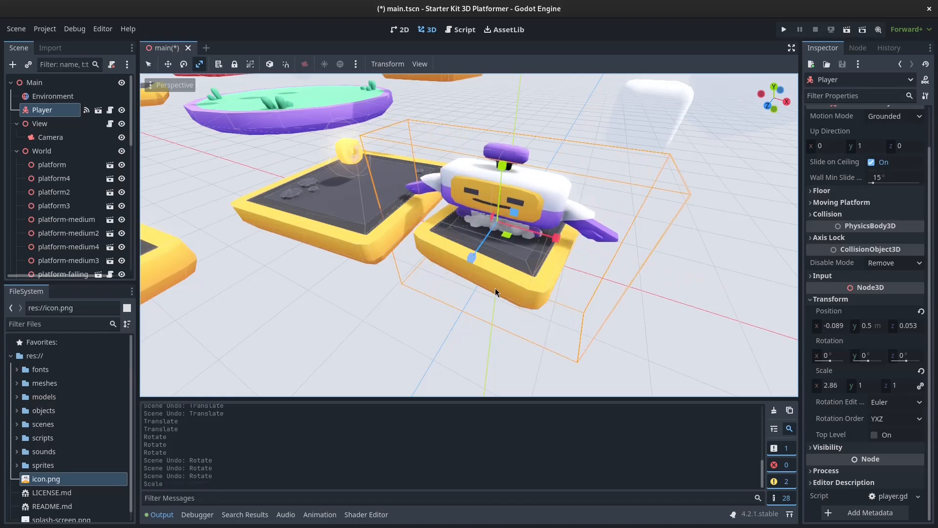
pyautogui.moveTo(471, 258); pyautogui.dragTo(420, 319)
pyautogui.moveTo(395, 359); pyautogui.dragTo(468, 274)
pyautogui.hotkey('ctrl', 'z')
pyautogui.hotkey('ctrl', 'z')
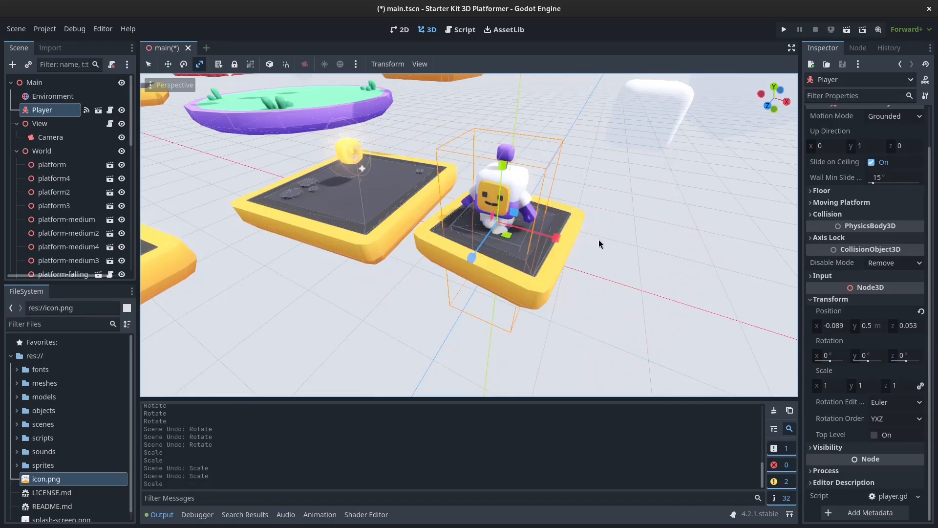
# Step: Switch back to Select mode and deselect the Player
pyautogui.click(167, 66)
pyautogui.click(148, 64)
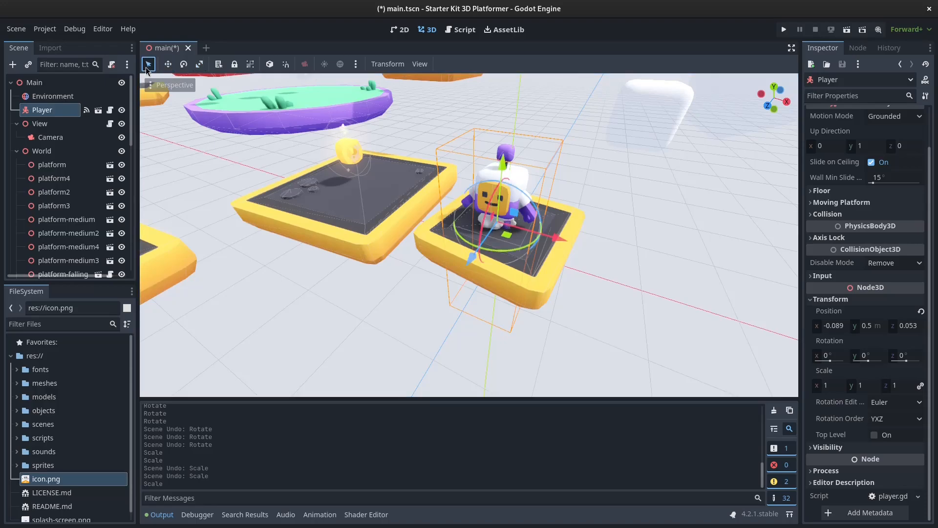
pyautogui.click(665, 273)
pyautogui.moveTo(666, 273)
pyautogui.mouseDown(button='middle')
pyautogui.moveTo(525, 300)
pyautogui.moveTo(664, 256)
pyautogui.mouseUp(button='middle')
pyautogui.scroll(-3, 587, 195)
pyautogui.scroll(2, 582, 198)
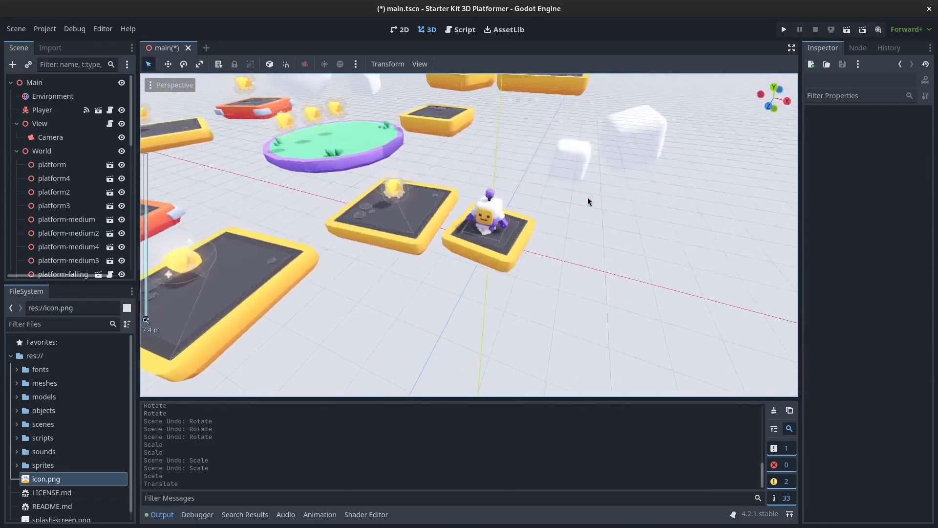
pyautogui.scroll(2, 590, 198)
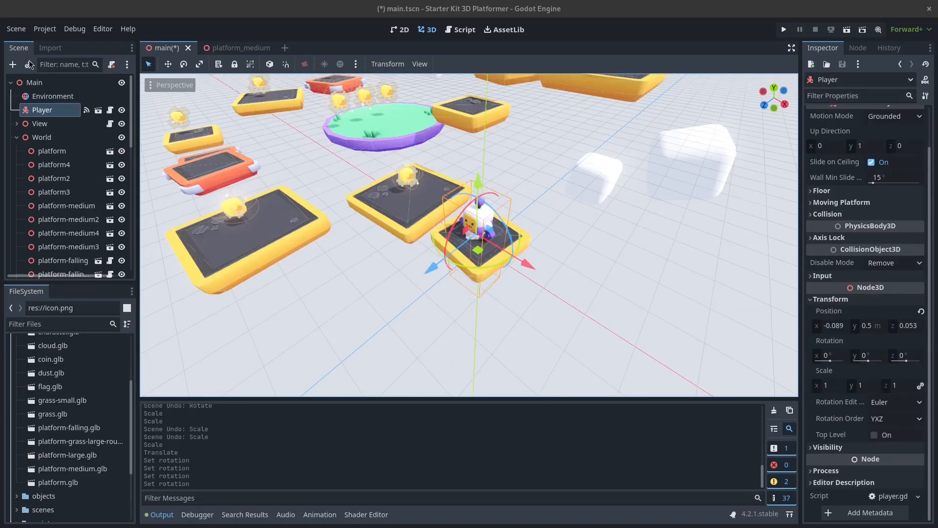
# Step: Compare the World parent node with its platform children in the scene tree, and expand World's Transform properties
pyautogui.click(17, 125)
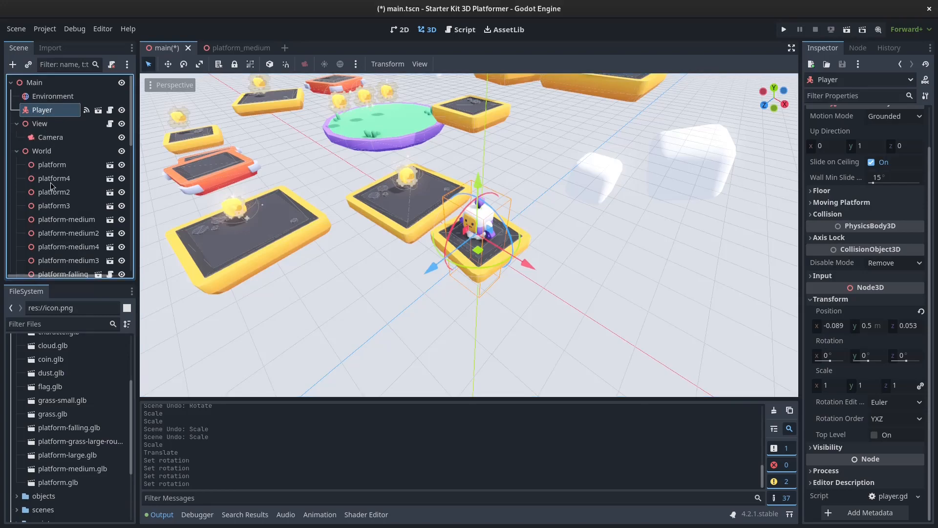
pyautogui.click(40, 152)
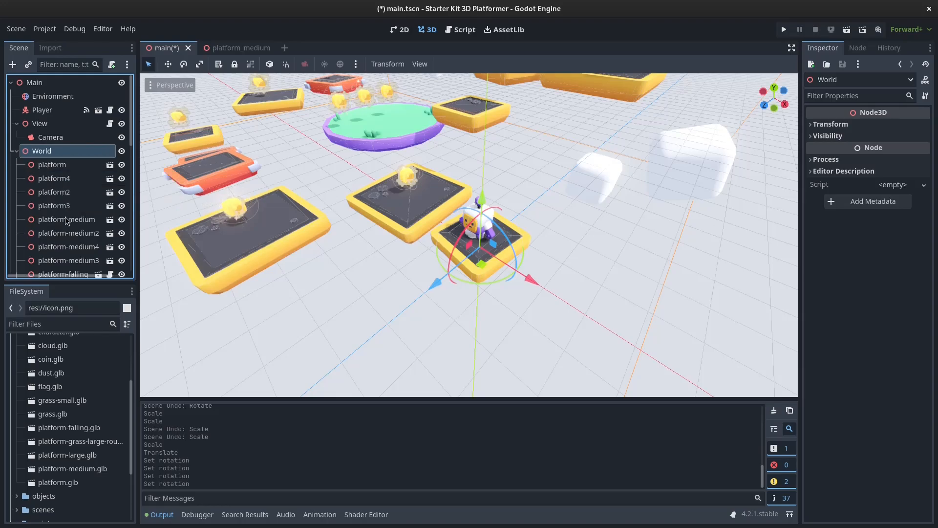
pyautogui.click(66, 220)
pyautogui.click(40, 154)
pyautogui.click(39, 164)
pyautogui.click(39, 153)
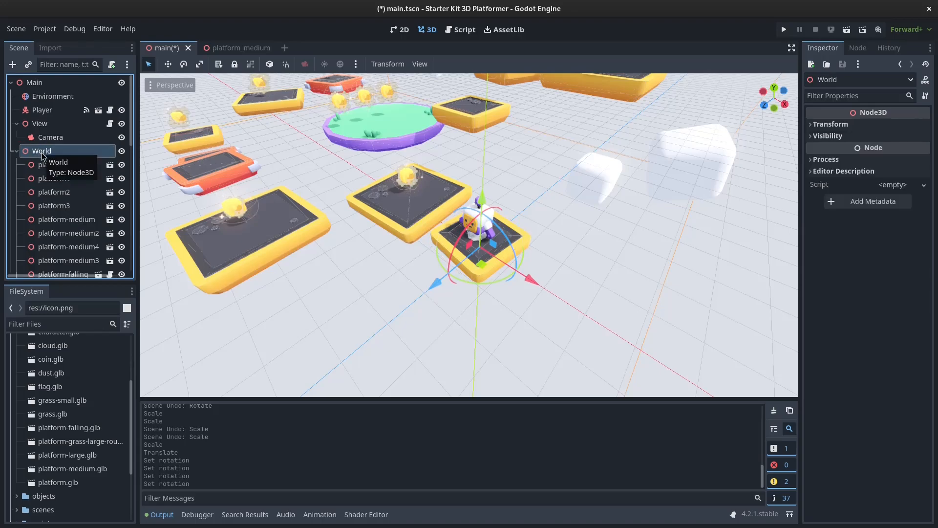
pyautogui.click(61, 166)
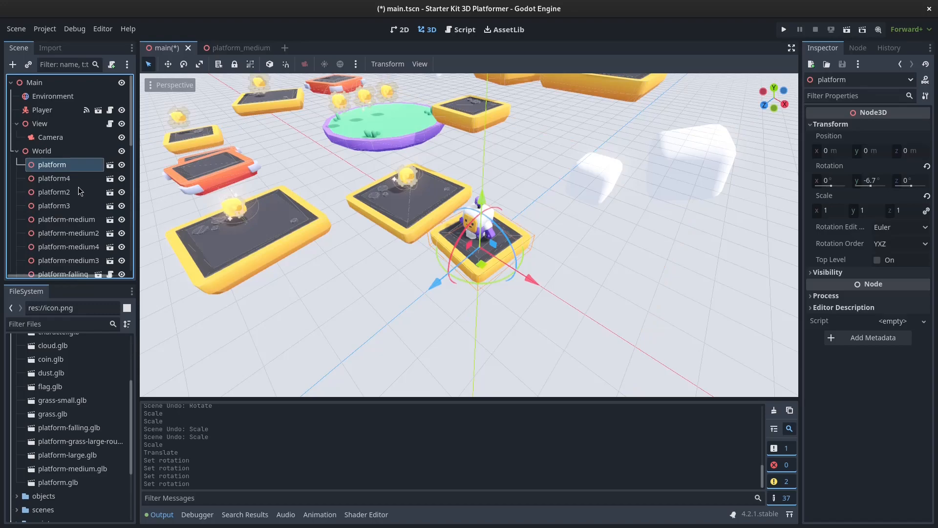
pyautogui.click(61, 180)
pyautogui.click(49, 153)
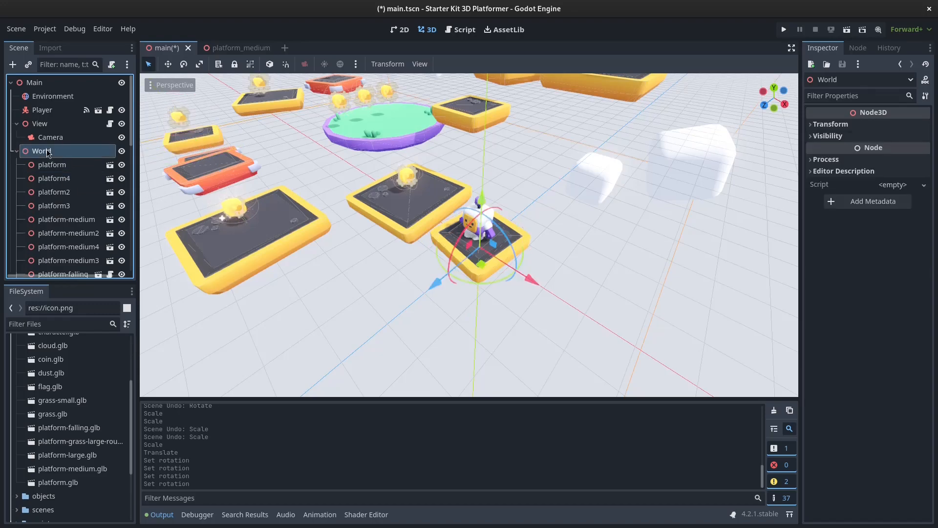
pyautogui.click(831, 124)
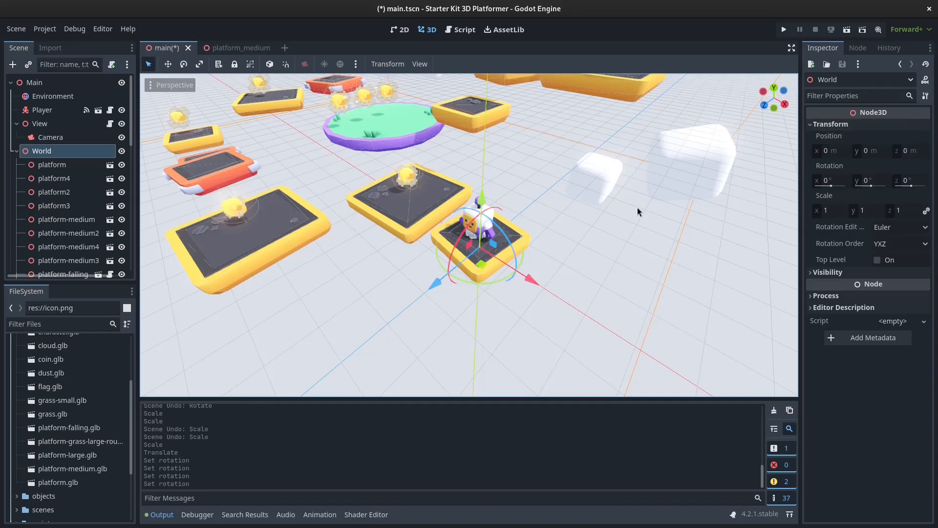
# Step: Move the World node with all its children along the X axis to about 5.979 m
pyautogui.scroll(-2, 320, 201)
pyautogui.scroll(-4, 323, 201)
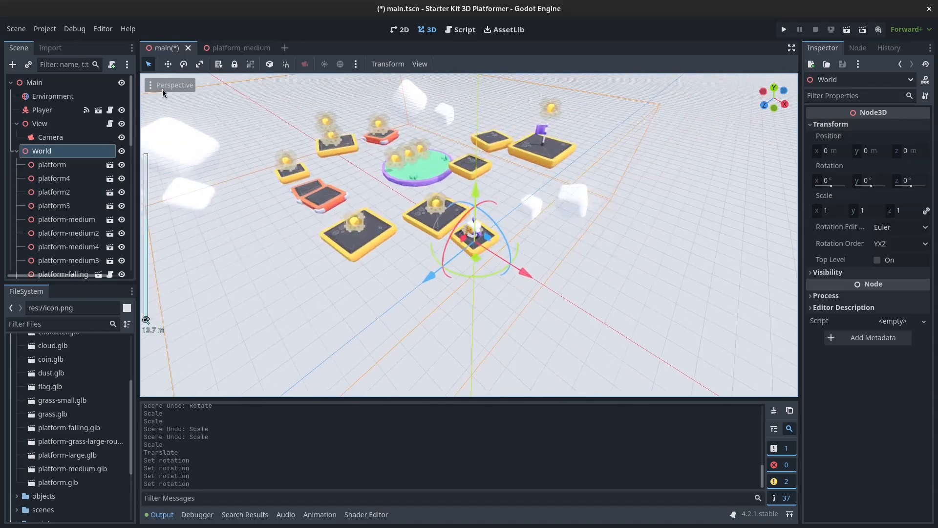
pyautogui.click(167, 66)
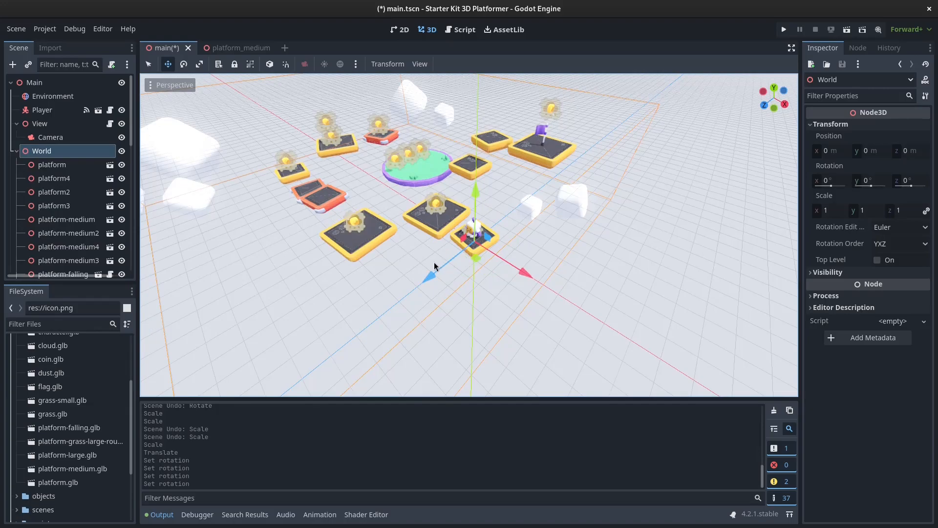
pyautogui.moveTo(523, 270); pyautogui.dragTo(538, 316)
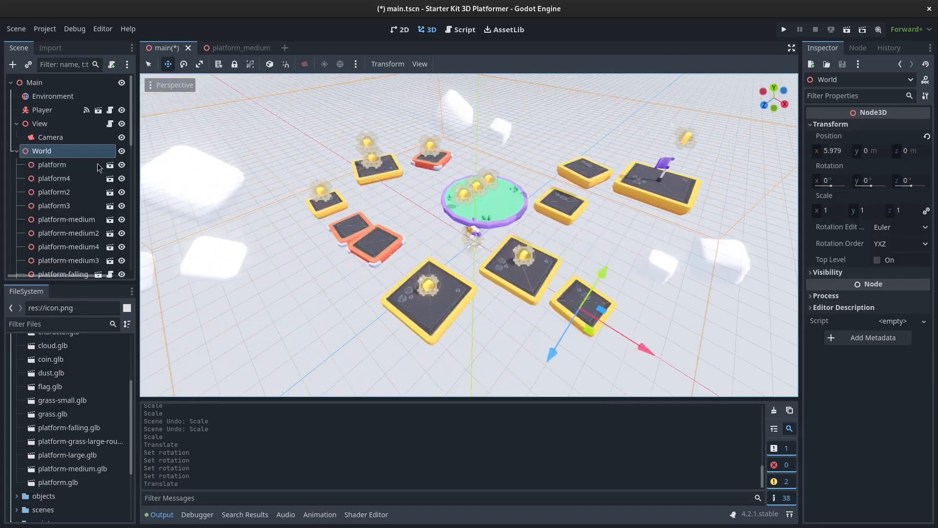
# Step: Collapse the View branch and move only World's child node platform along the X axis to about 0.247 m
pyautogui.click(41, 110)
pyautogui.click(17, 152)
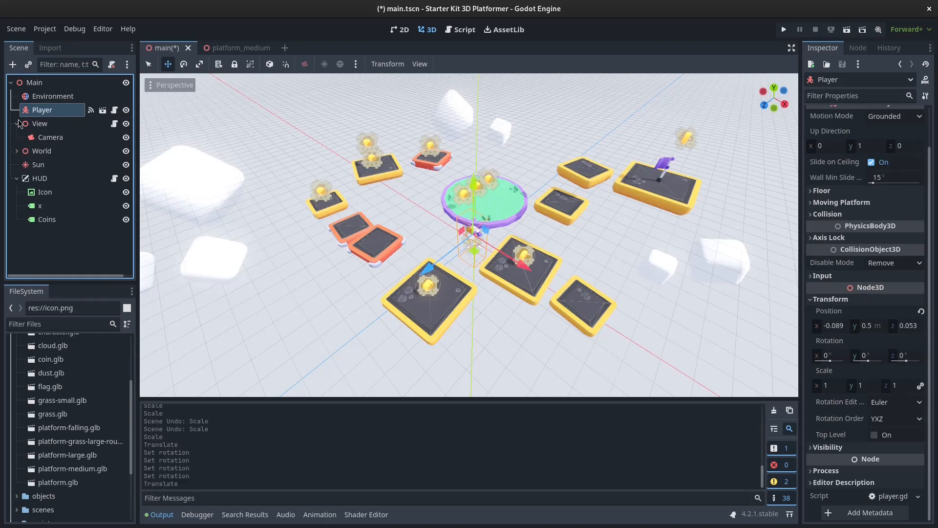
pyautogui.click(17, 124)
pyautogui.click(17, 138)
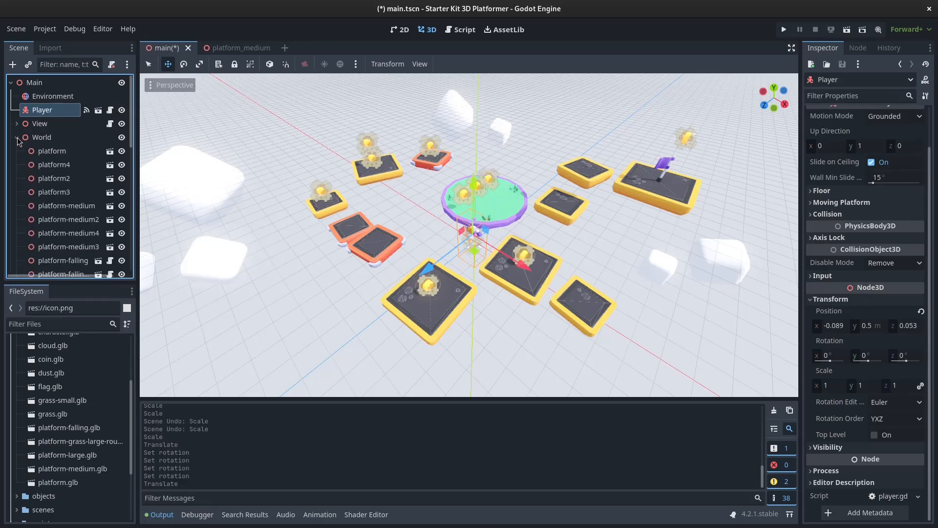
pyautogui.click(67, 155)
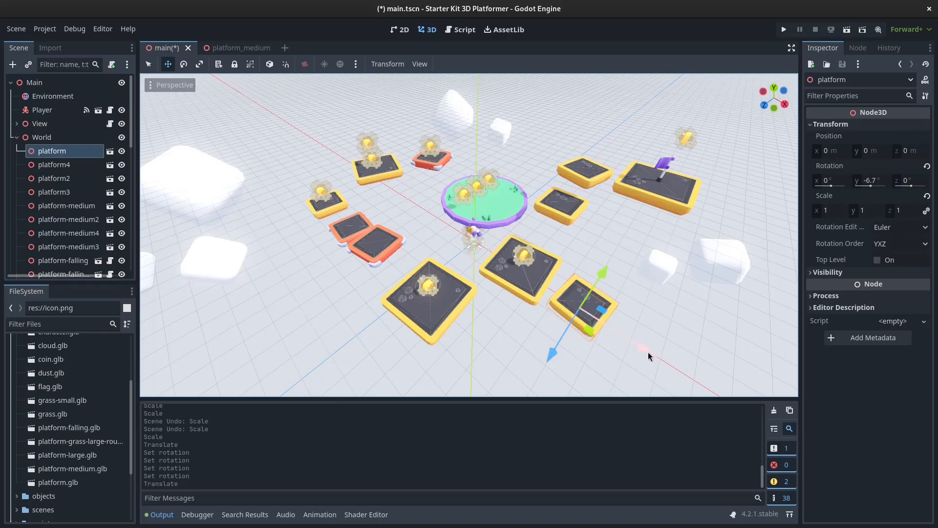
pyautogui.moveTo(648, 352); pyautogui.dragTo(667, 348)
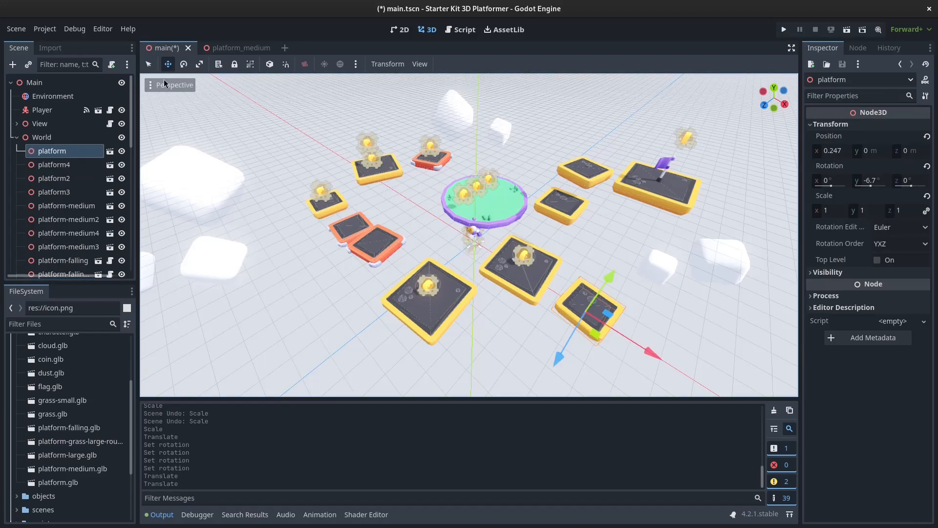
# Step: Rotate the whole World node in Rotate mode, and undo the rotation
pyautogui.click(60, 138)
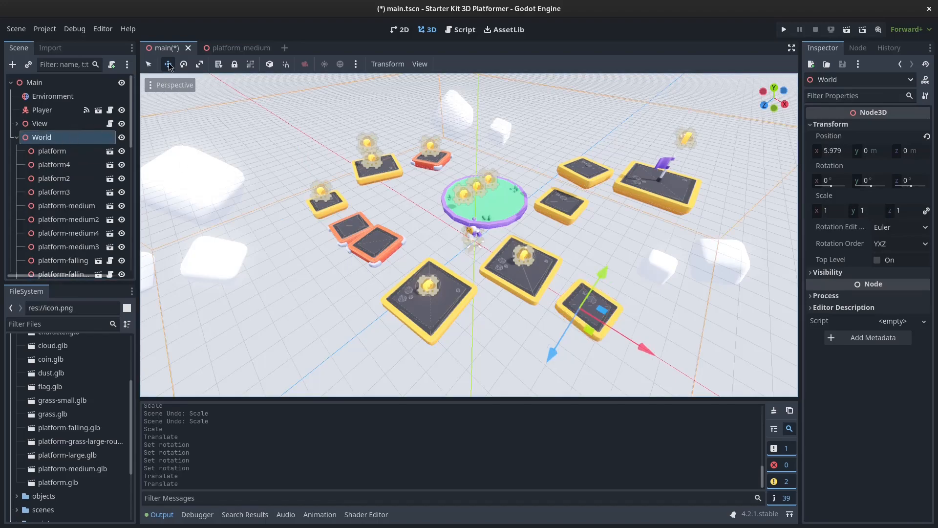
pyautogui.press('e')
pyautogui.moveTo(636, 299); pyautogui.dragTo(668, 277)
pyautogui.hotkey('ctrl', 'z')
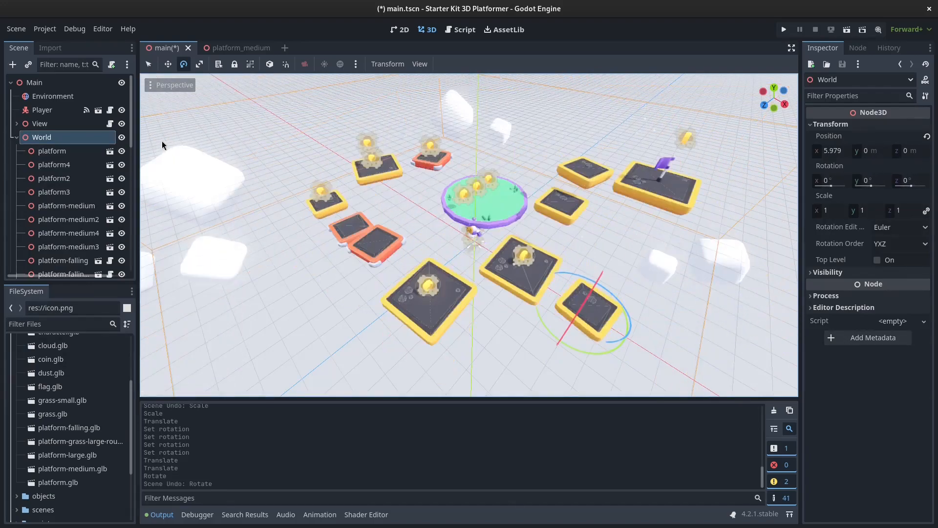
# Step: Rotate only the platform node about Y to about 15°, and undo that rotation and the earlier platform and World moves
pyautogui.click(84, 152)
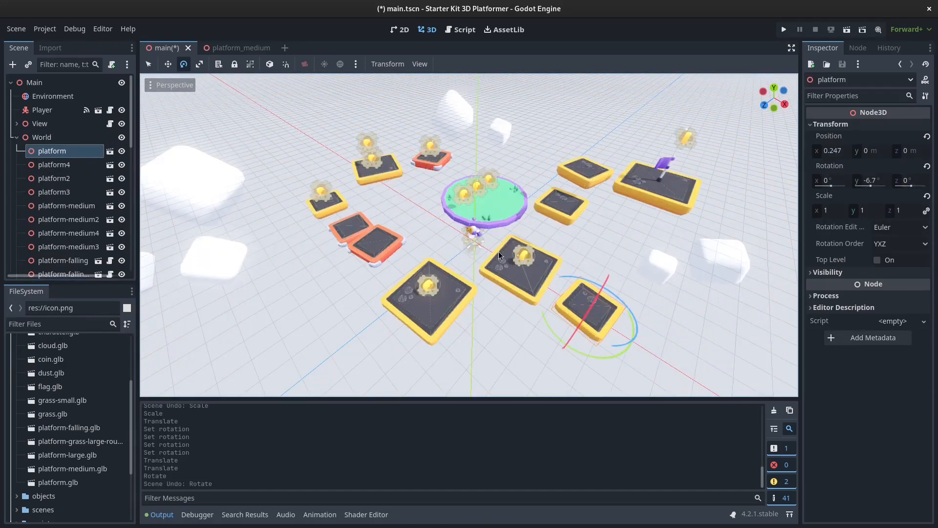
pyautogui.moveTo(610, 348); pyautogui.dragTo(675, 365)
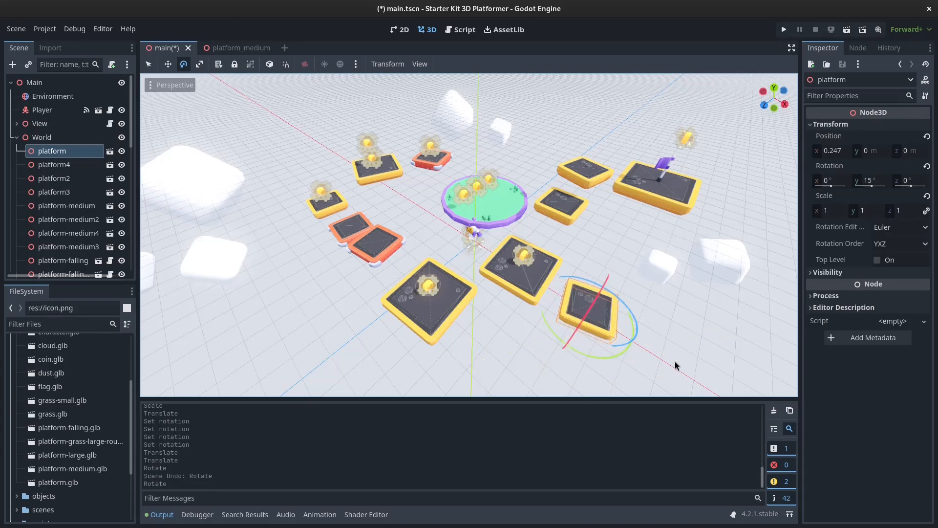
pyautogui.hotkey('ctrl', 'z')
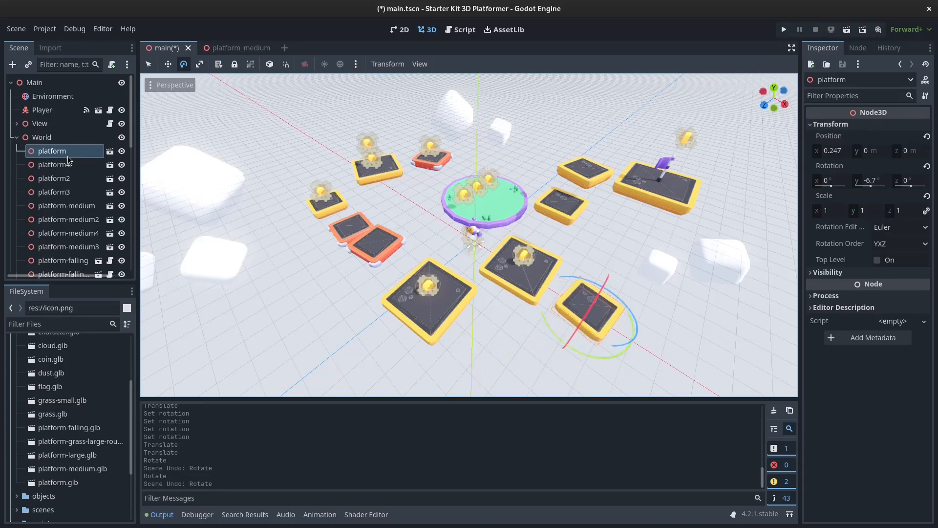
pyautogui.hotkey('ctrl', 'z')
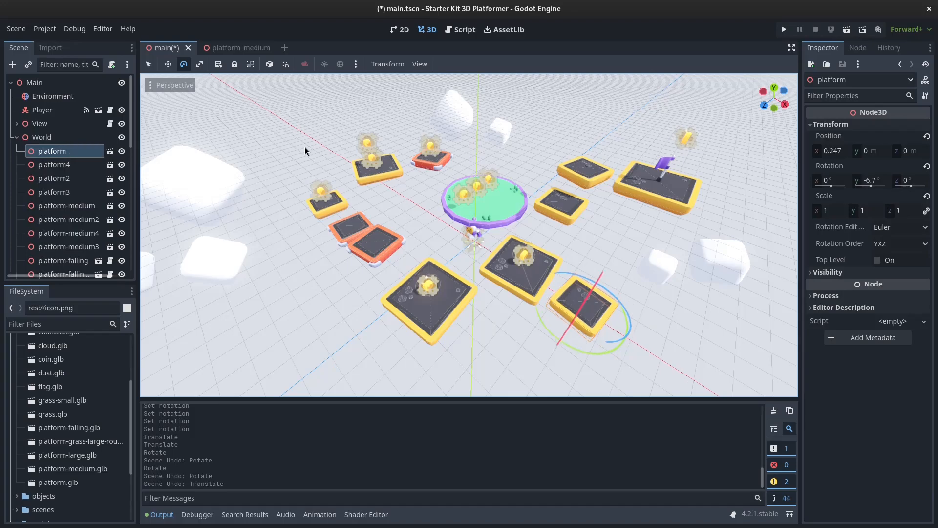
pyautogui.hotkey('ctrl', 'z')
# Step: Examine the restored level in the 3D view and review World and its first platform children in the scene tree
pyautogui.scroll(6, 508, 247)
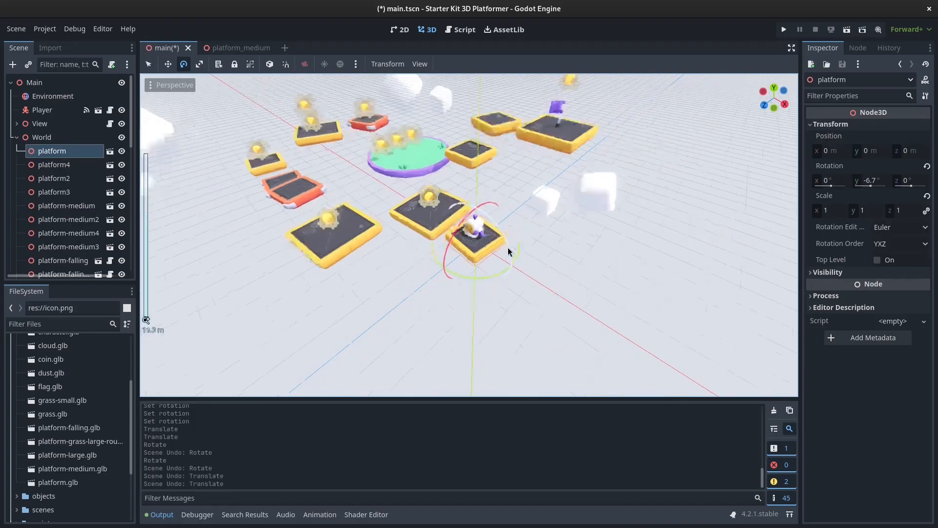
pyautogui.scroll(-4, 536, 295)
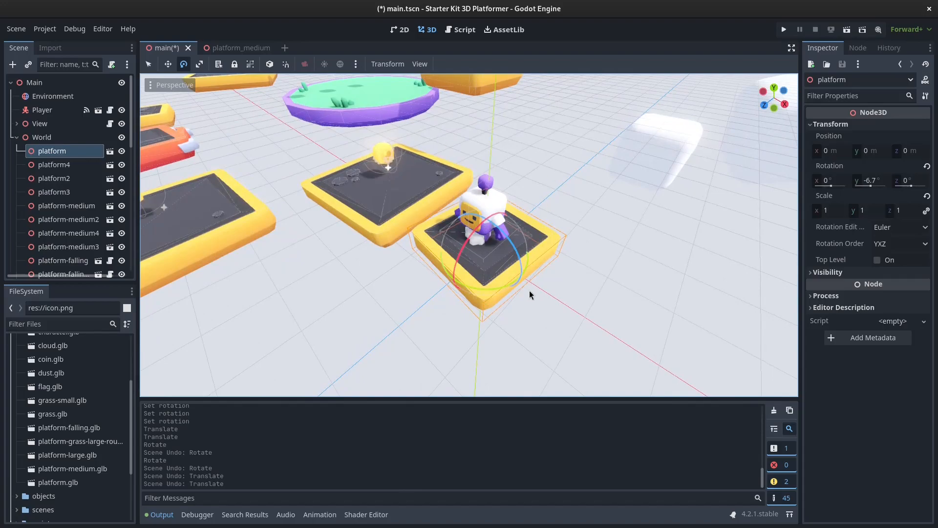
pyautogui.moveTo(559, 300); pyautogui.dragTo(586, 283, button='middle')
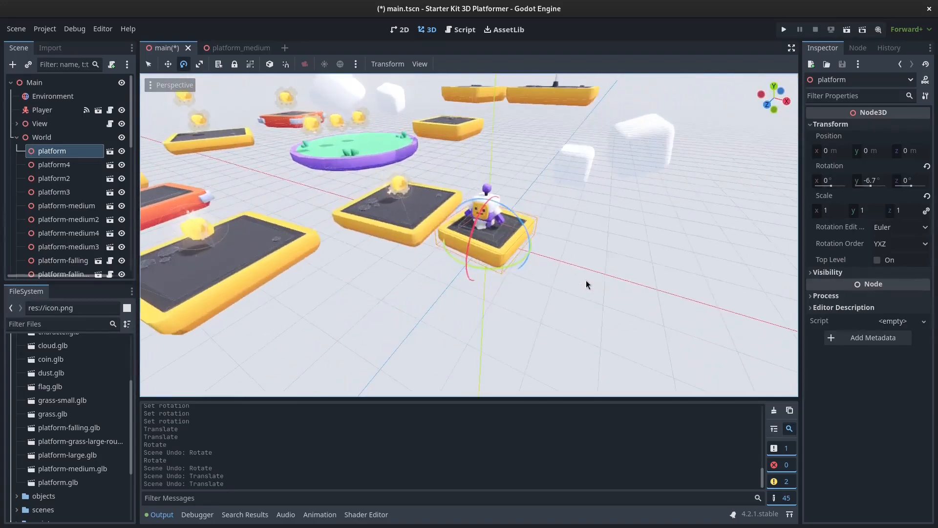
pyautogui.scroll(-2, 570, 253)
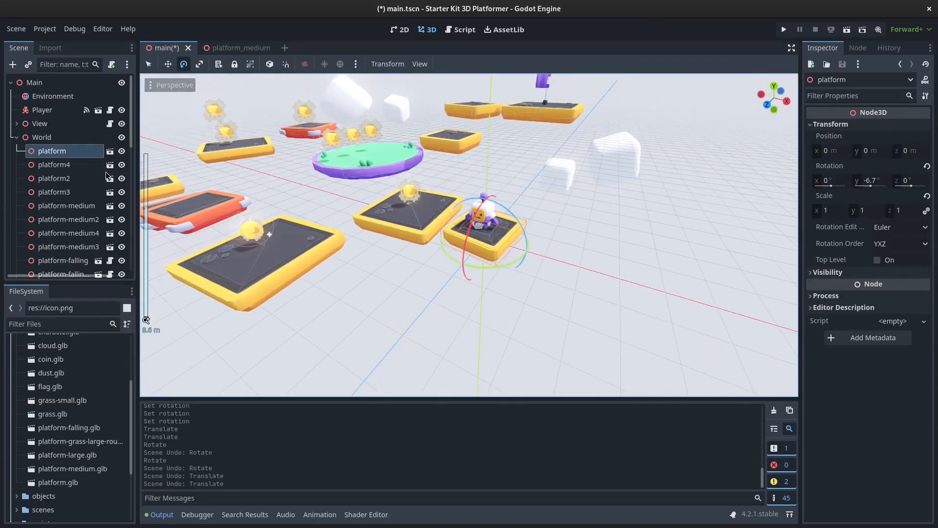
pyautogui.click(37, 138)
pyautogui.click(45, 152)
pyautogui.click(49, 165)
pyautogui.click(35, 140)
# Step: Collapse the World, HUD and Main branches of the scene tree, and re-expand Main, View and World
pyautogui.click(17, 139)
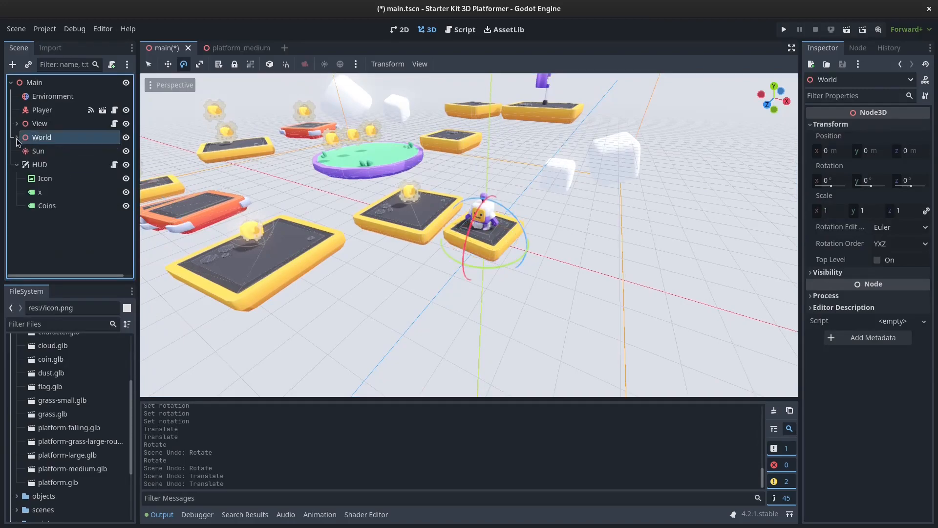
pyautogui.click(26, 183)
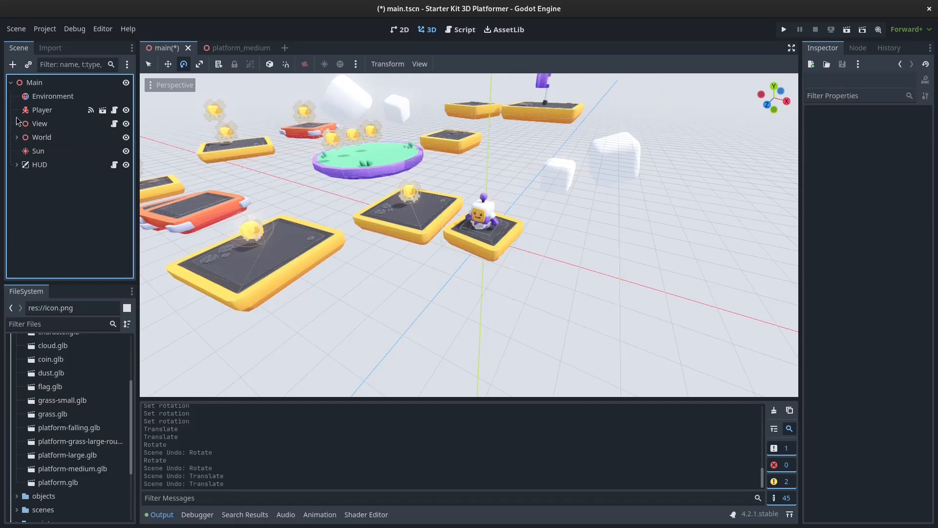
pyautogui.click(11, 82)
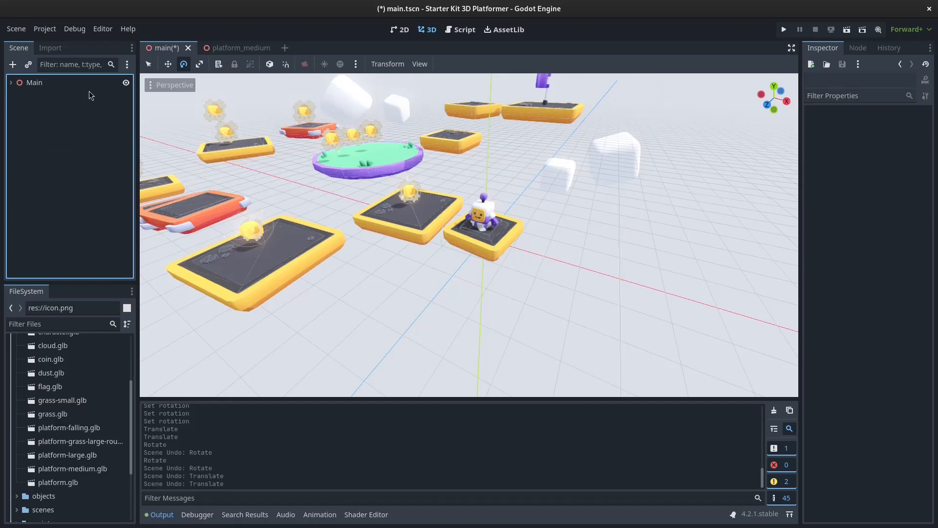
pyautogui.click(11, 82)
pyautogui.click(17, 125)
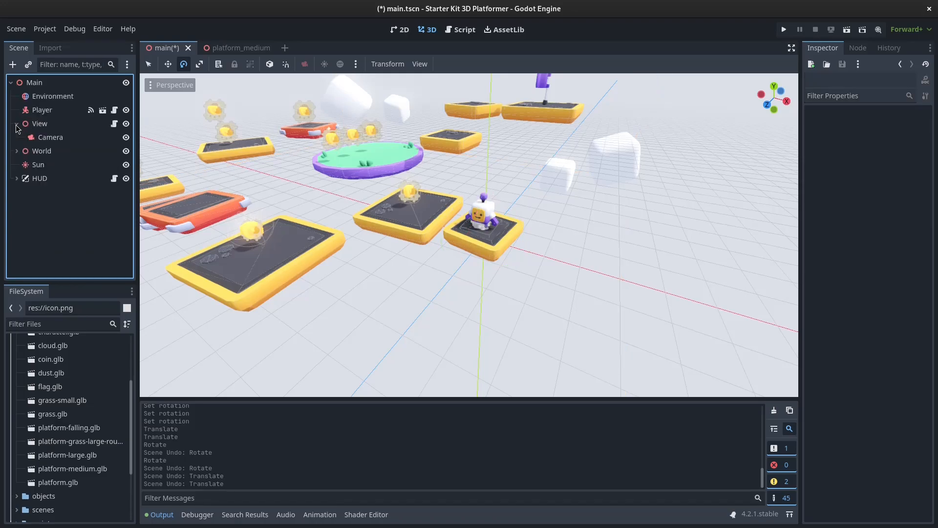
pyautogui.click(17, 151)
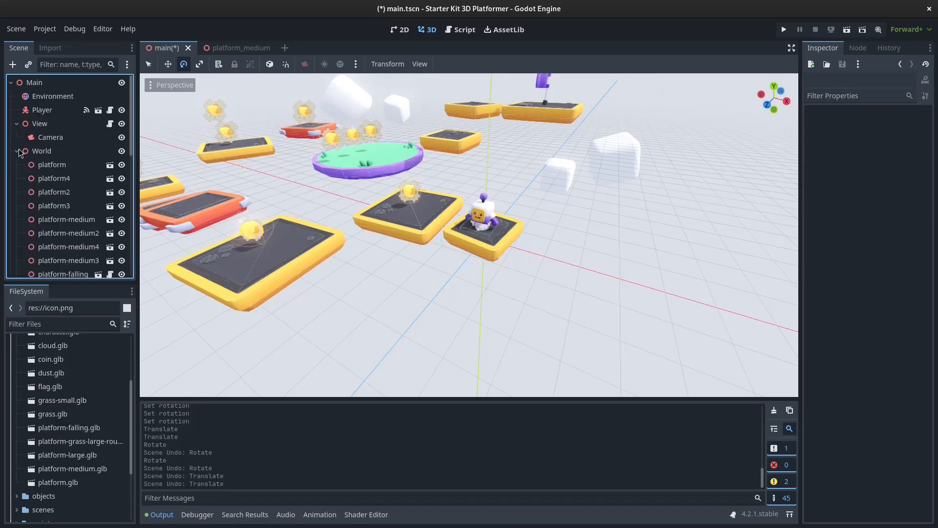
# Step: Open the Player's instanced scene, inspect the SoundFootsteps node's properties, and return to the main scene
pyautogui.click(100, 111)
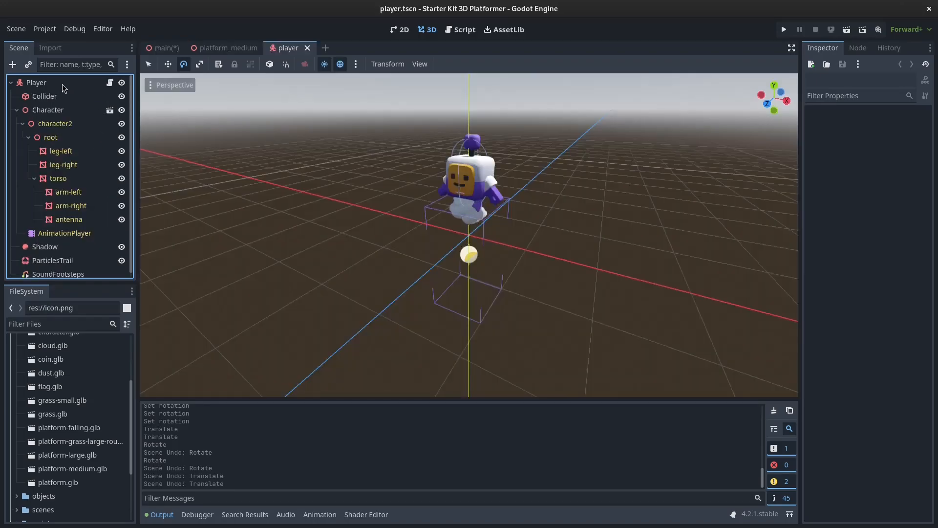
pyautogui.scroll(-1, 53, 147)
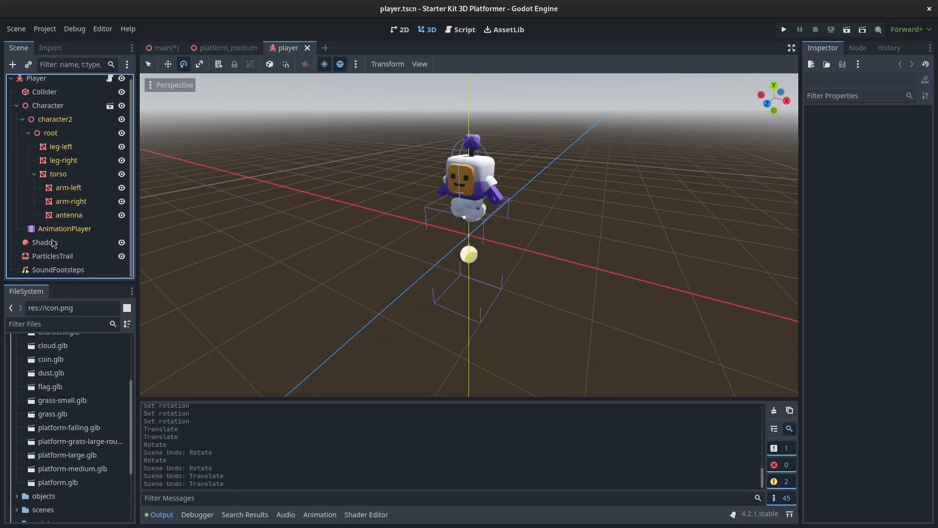
pyautogui.click(57, 270)
pyautogui.scroll(1, 53, 132)
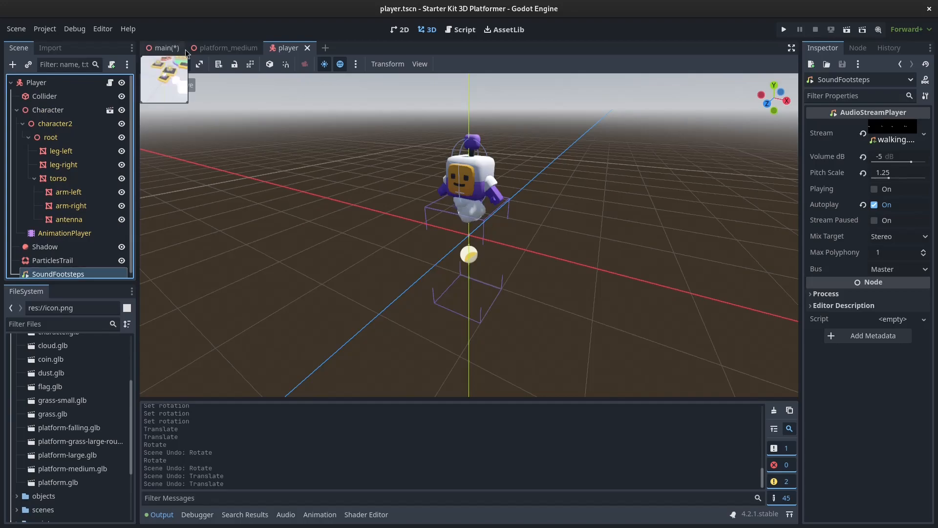
pyautogui.click(162, 47)
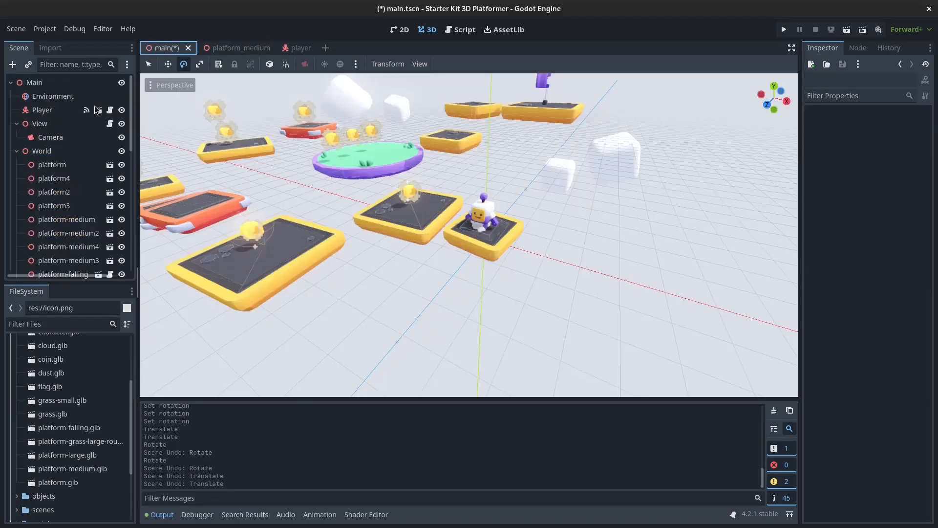
# Step: Select Player in the main scene, open its scene again, and collapse and re-expand the root Player node
pyautogui.click(47, 111)
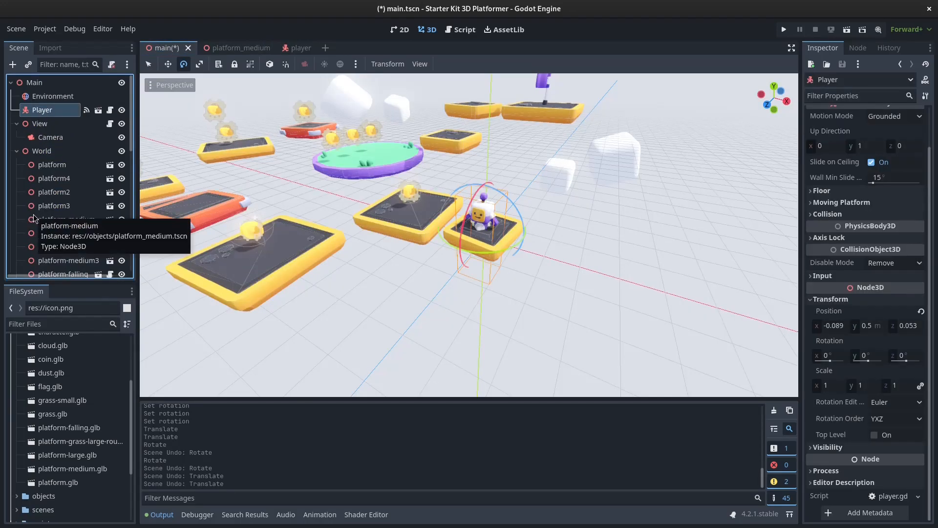
pyautogui.click(98, 110)
pyautogui.scroll(1, 58, 255)
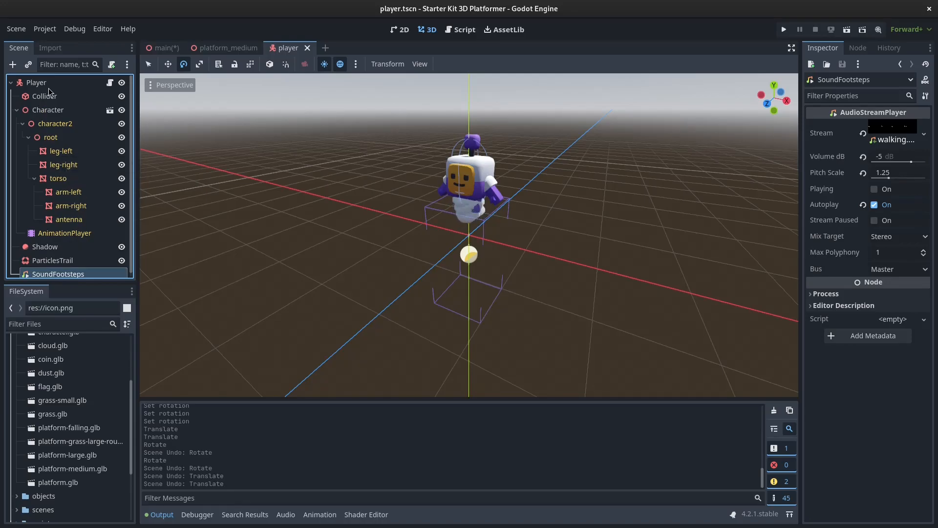
pyautogui.click(34, 82)
pyautogui.click(11, 83)
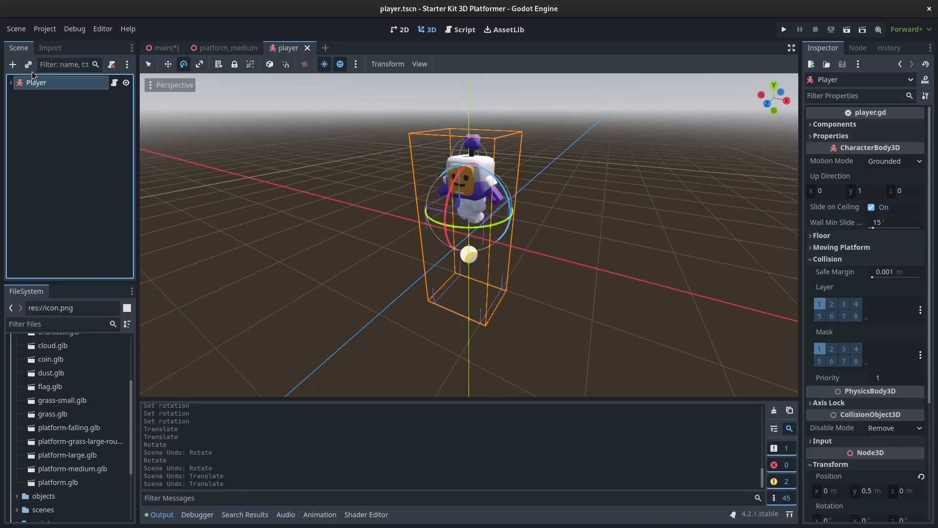
pyautogui.press('f')
pyautogui.click(11, 82)
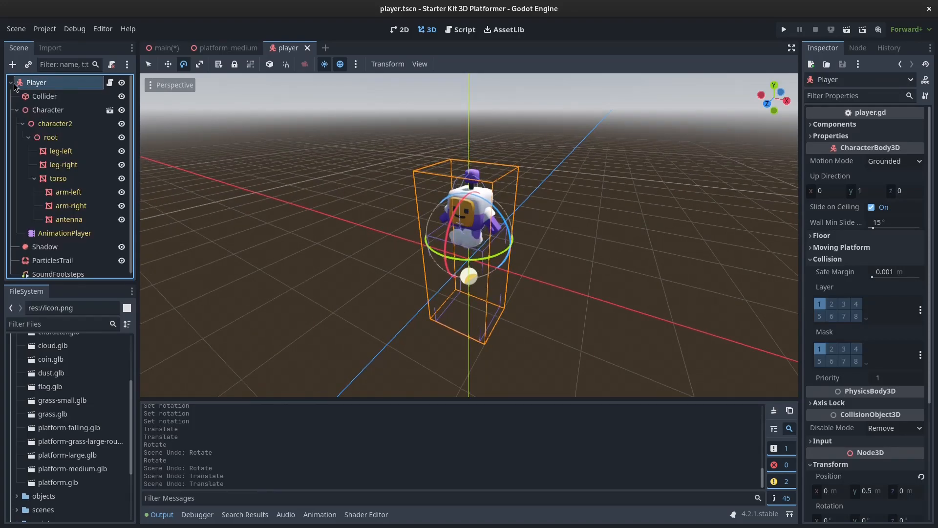
# Step: Create a new scene with a Node3D root and place the platform.glb model at its centre
pyautogui.click(330, 49)
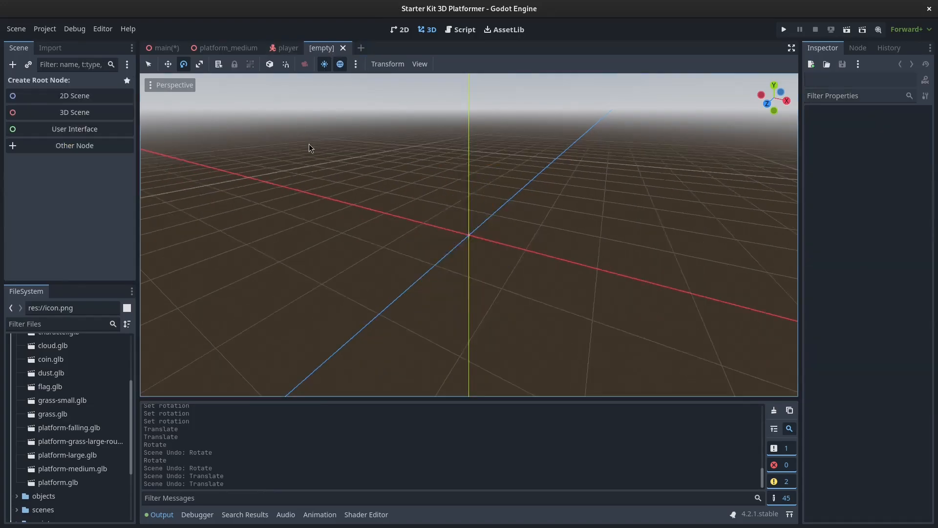
pyautogui.click(73, 113)
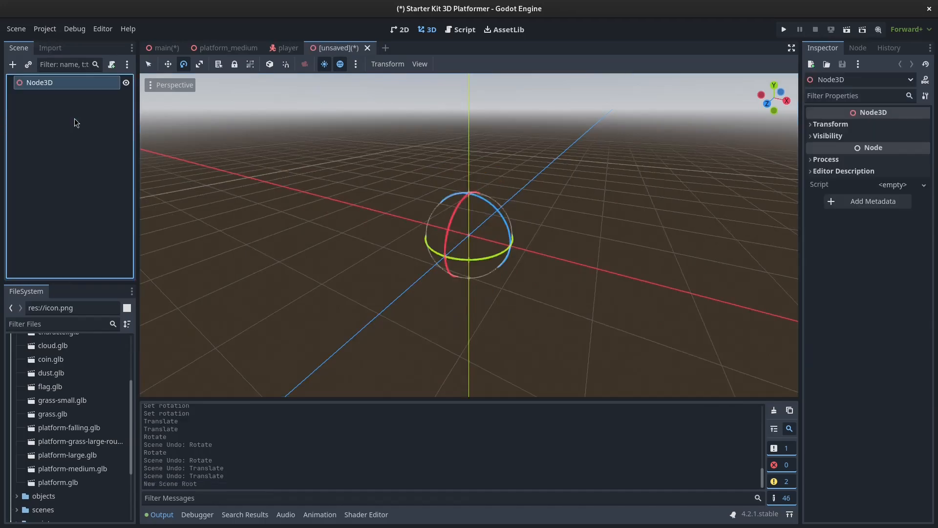
pyautogui.scroll(2, 63, 439)
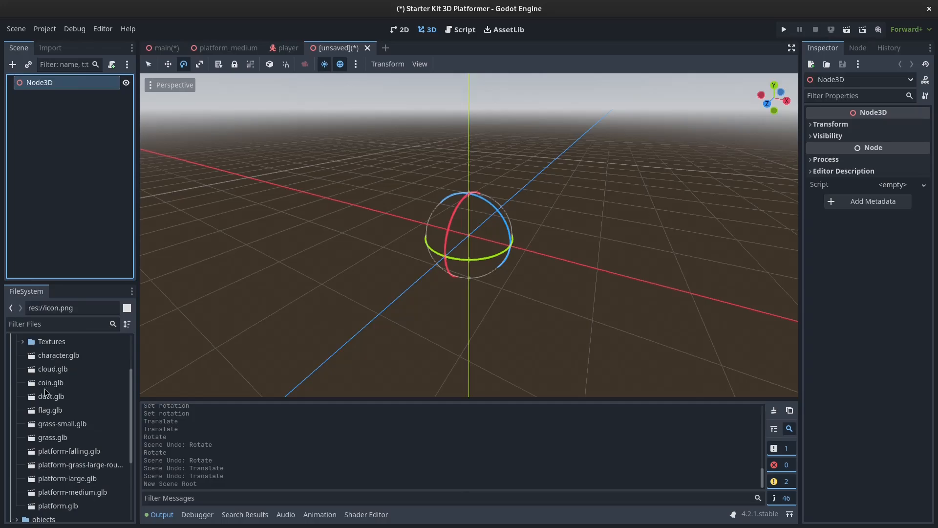
pyautogui.scroll(-2, 58, 496)
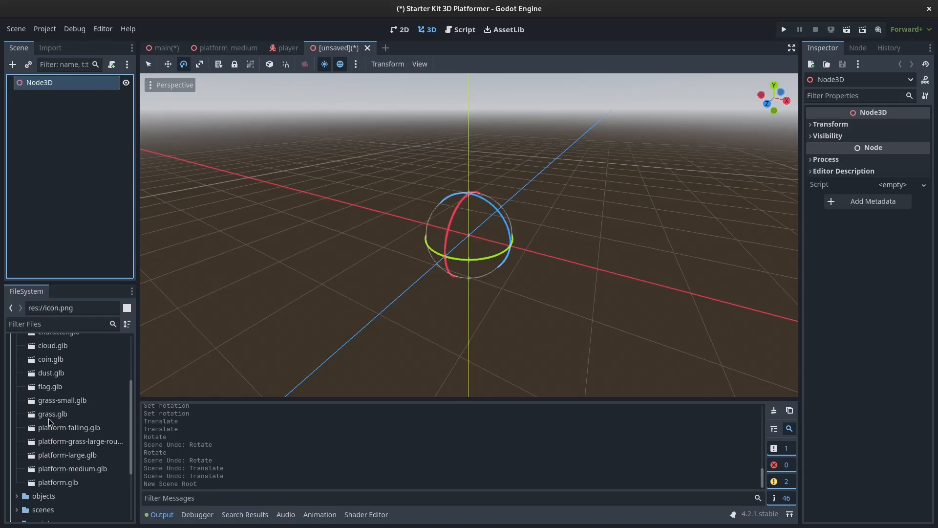
pyautogui.moveTo(71, 487); pyautogui.dragTo(429, 289)
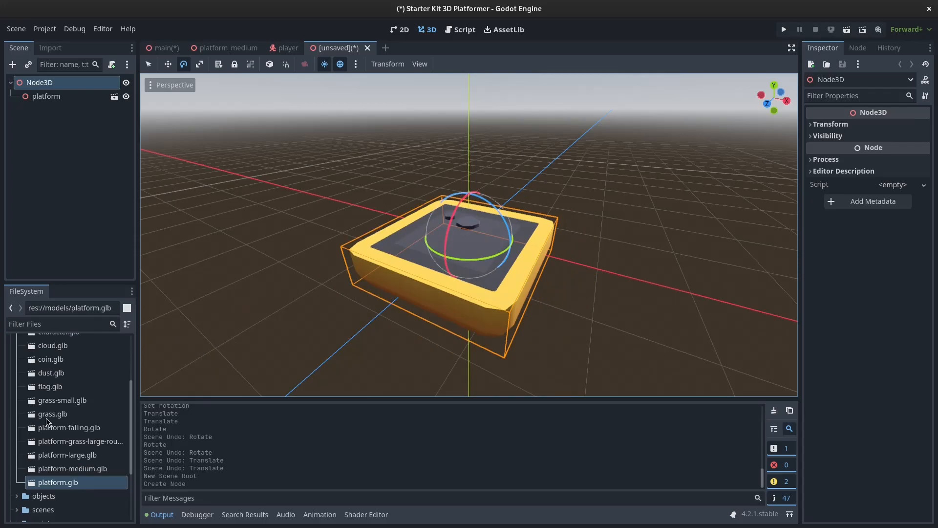
# Step: Add the grass.glb model beside the platform and move it roughly toward the platform in Move mode
pyautogui.moveTo(49, 415); pyautogui.dragTo(384, 197)
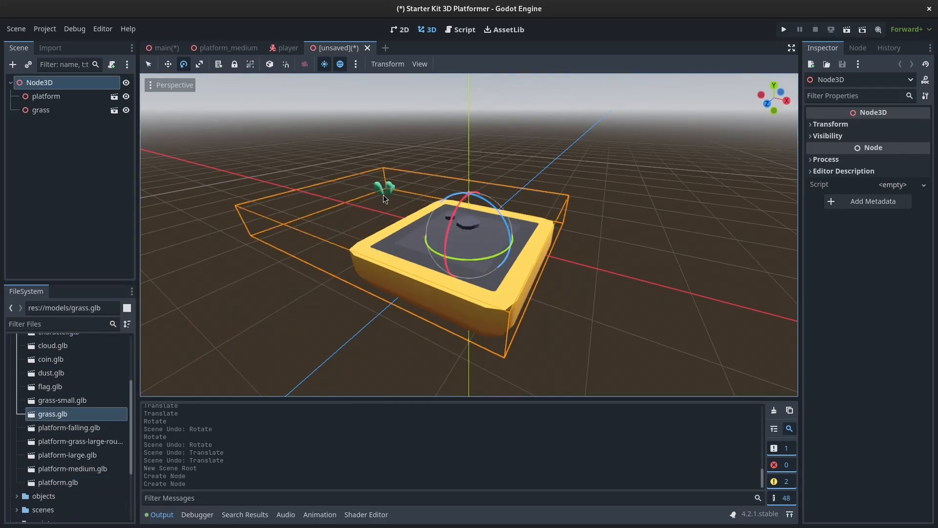
pyautogui.click(53, 97)
pyautogui.click(43, 111)
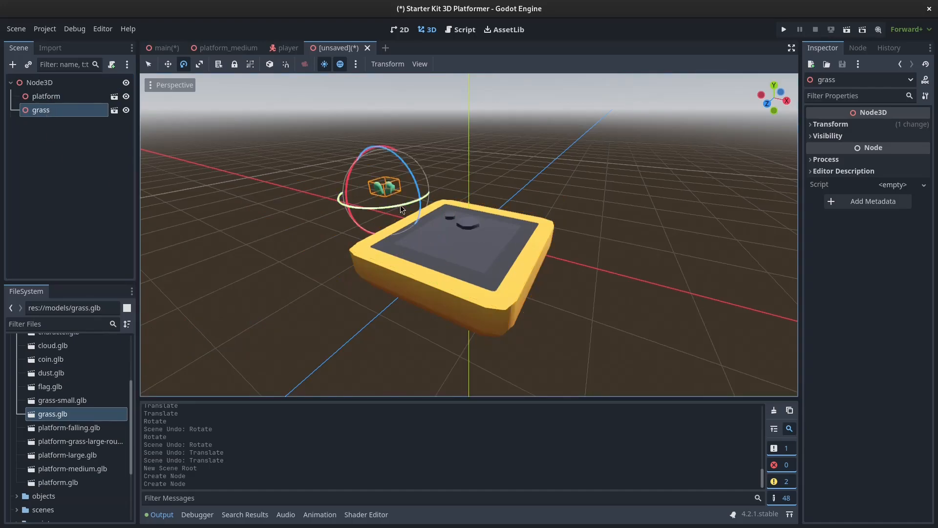
pyautogui.click(169, 64)
pyautogui.moveTo(397, 198); pyautogui.dragTo(488, 218)
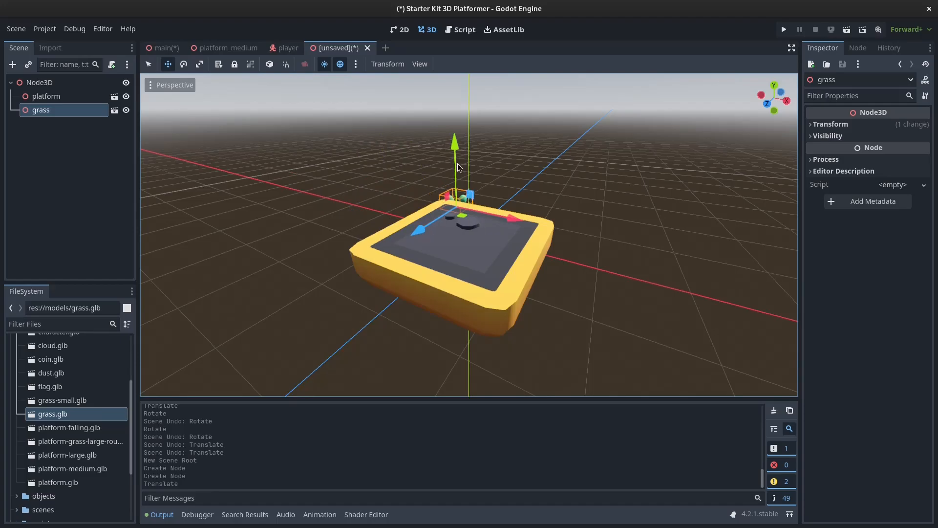
pyautogui.moveTo(453, 165); pyautogui.dragTo(455, 136)
pyautogui.moveTo(438, 196); pyautogui.dragTo(410, 219)
# Step: Reposition the grass along its axes until it sits on the platform's upper surface
pyautogui.scroll(-2, 532, 242)
pyautogui.moveTo(531, 242); pyautogui.dragTo(450, 285, button='middle')
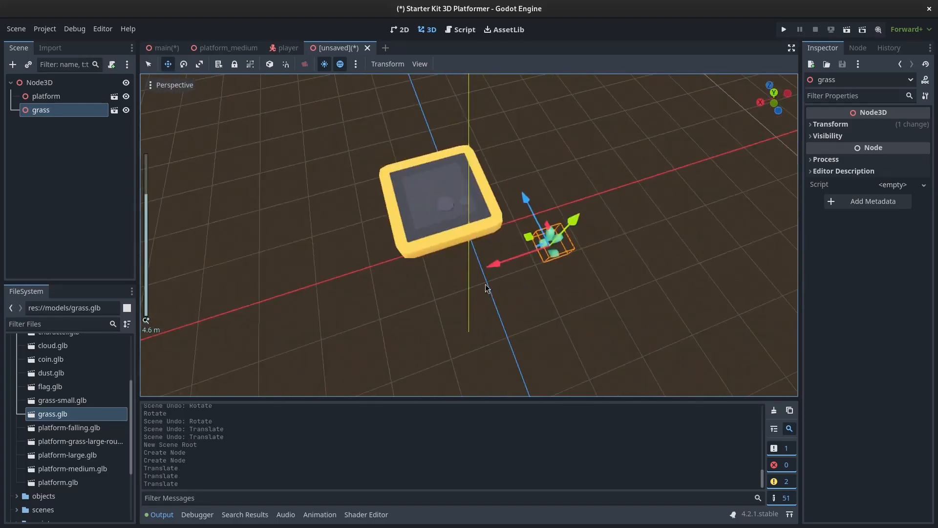
pyautogui.moveTo(532, 236); pyautogui.dragTo(448, 133)
pyautogui.moveTo(432, 238); pyautogui.dragTo(567, 132, button='middle')
pyautogui.scroll(3, 491, 240)
pyautogui.moveTo(491, 240); pyautogui.dragTo(590, 184, button='middle')
pyautogui.moveTo(539, 191); pyautogui.dragTo(540, 179, button='middle')
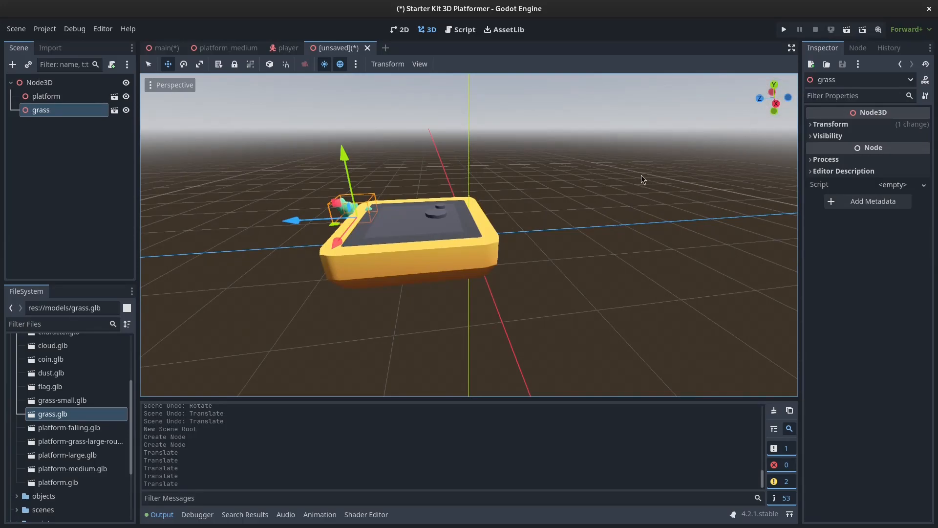
pyautogui.click(777, 104)
pyautogui.moveTo(312, 212); pyautogui.dragTo(381, 208)
pyautogui.moveTo(435, 159); pyautogui.dragTo(435, 155)
pyautogui.moveTo(566, 143); pyautogui.dragTo(514, 267, button='middle')
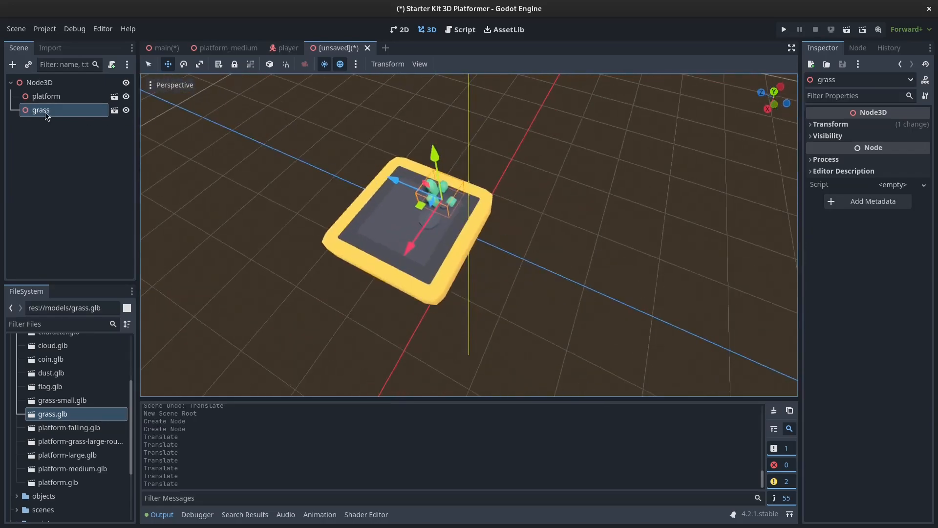
# Step: Add the flag.glb model beside the platform and check the platform, grass and flag nodes in the scene tree
pyautogui.scroll(3, 69, 447)
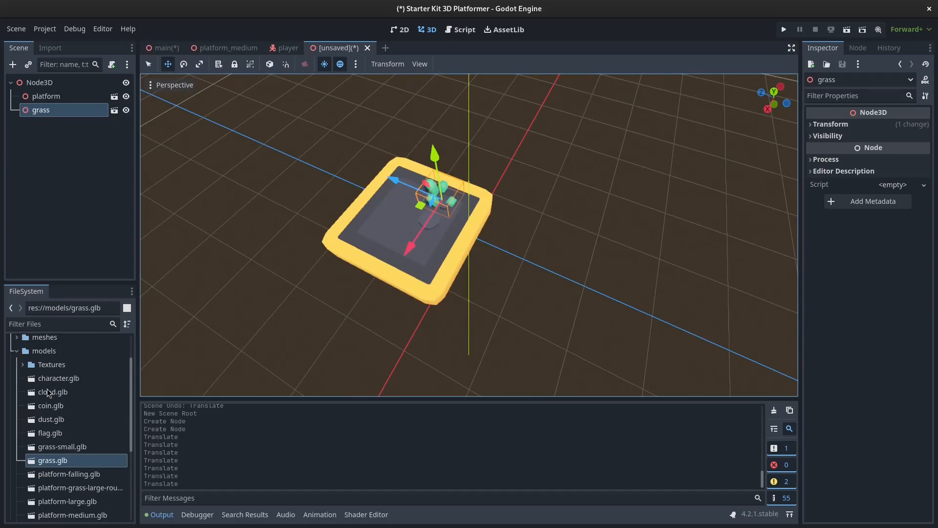
pyautogui.scroll(-3, 49, 397)
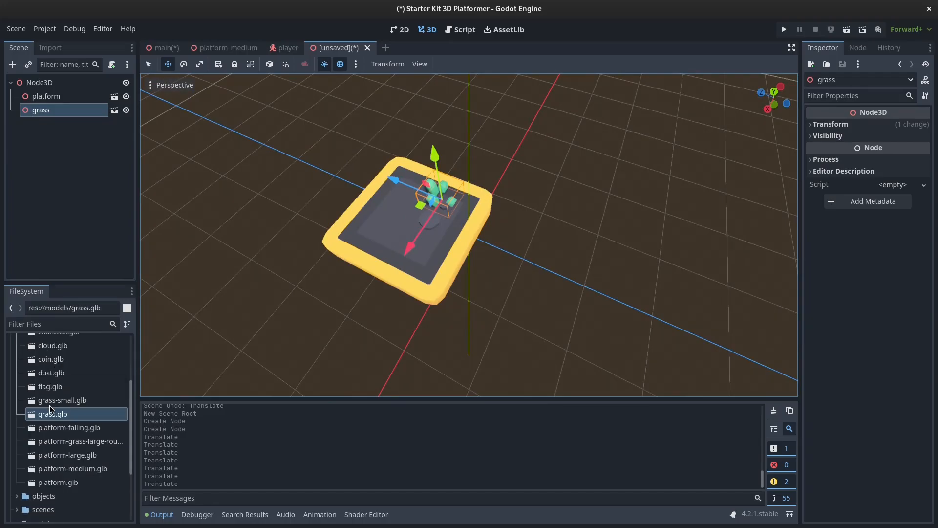
pyautogui.click(55, 389)
pyautogui.moveTo(74, 387); pyautogui.dragTo(344, 212)
pyautogui.moveTo(314, 334); pyautogui.dragTo(369, 224, button='middle')
pyautogui.click(43, 97)
pyautogui.click(54, 110)
pyautogui.click(68, 123)
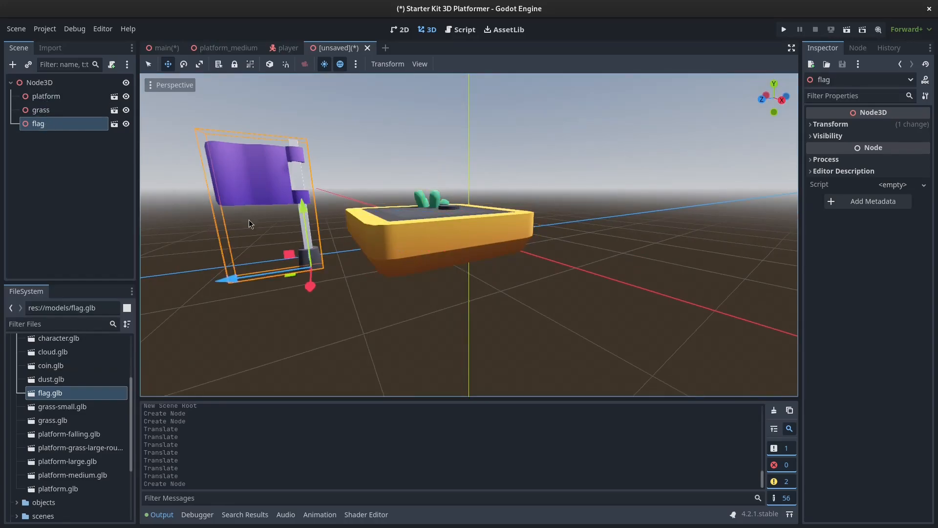
# Step: Move the flag onto the platform's upper surface next to the grass
pyautogui.moveTo(209, 280); pyautogui.dragTo(375, 251)
pyautogui.moveTo(428, 192); pyautogui.dragTo(427, 151)
pyautogui.moveTo(484, 237); pyautogui.dragTo(595, 313, button='middle')
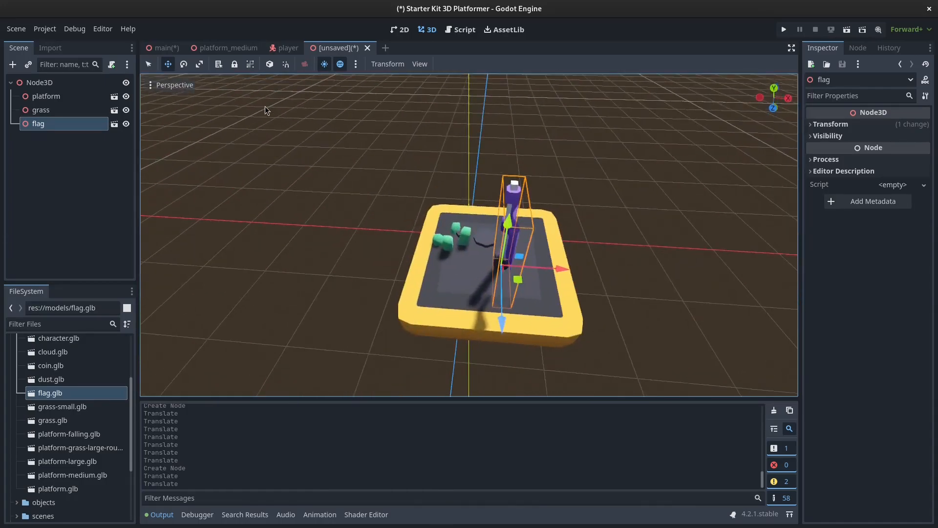
# Step: Save the new scene in the project root as "test scene"
pyautogui.hotkey('ctrl', 's')
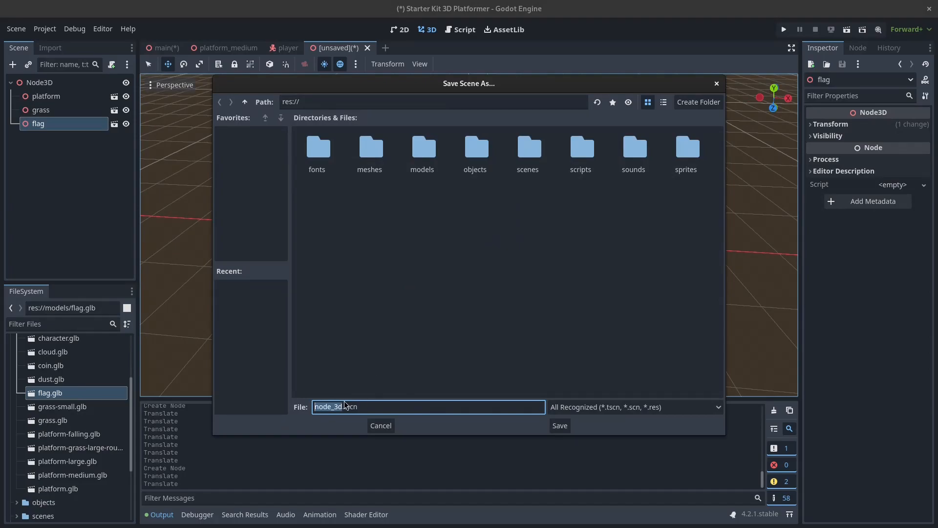
pyautogui.click(367, 408)
pyautogui.hotkey('shift', 'Home')
pyautogui.write('test scene')
pyautogui.press('Return')
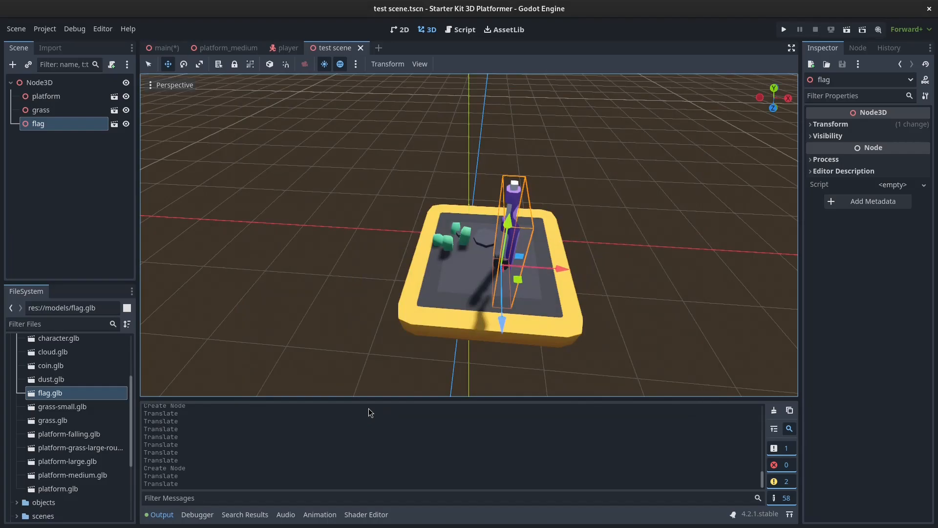
# Step: Save the main scene and instantiate test scene.tscn as a child of its Player node
pyautogui.click(167, 52)
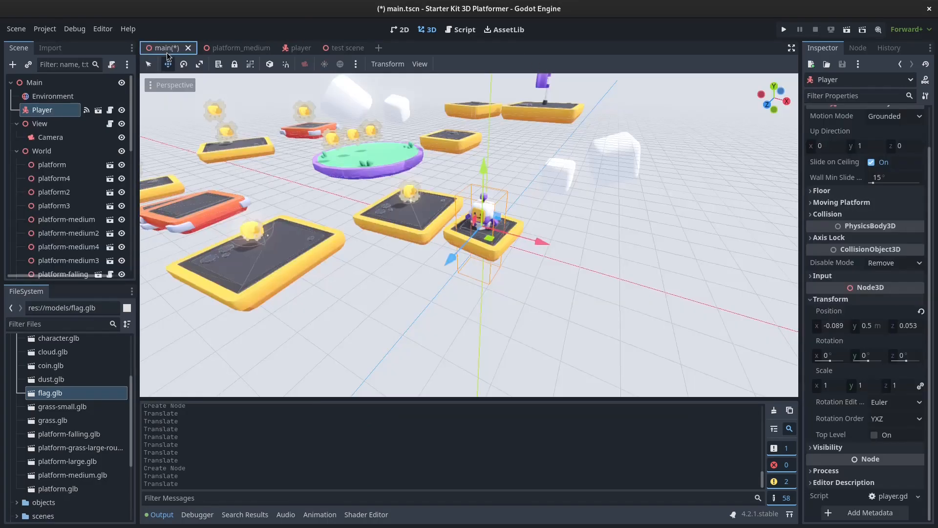
pyautogui.hotkey('ctrl', 's')
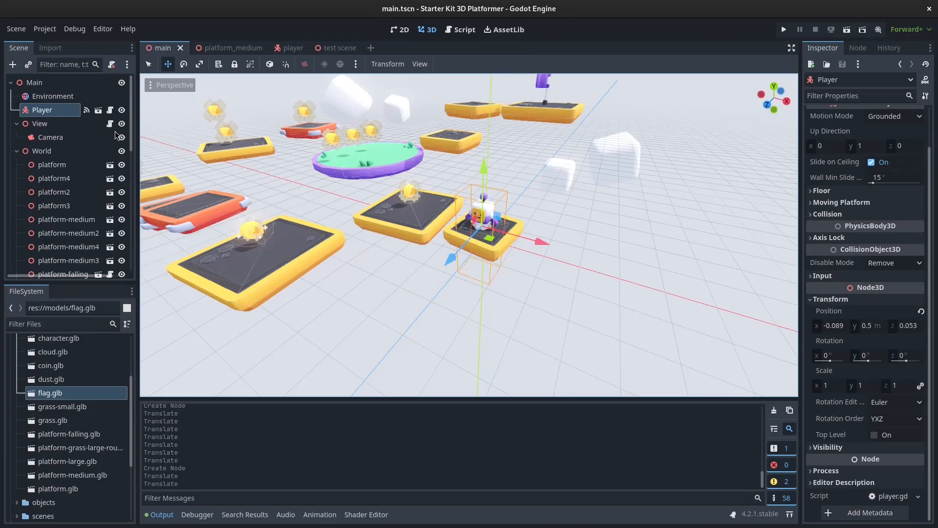
pyautogui.click(31, 69)
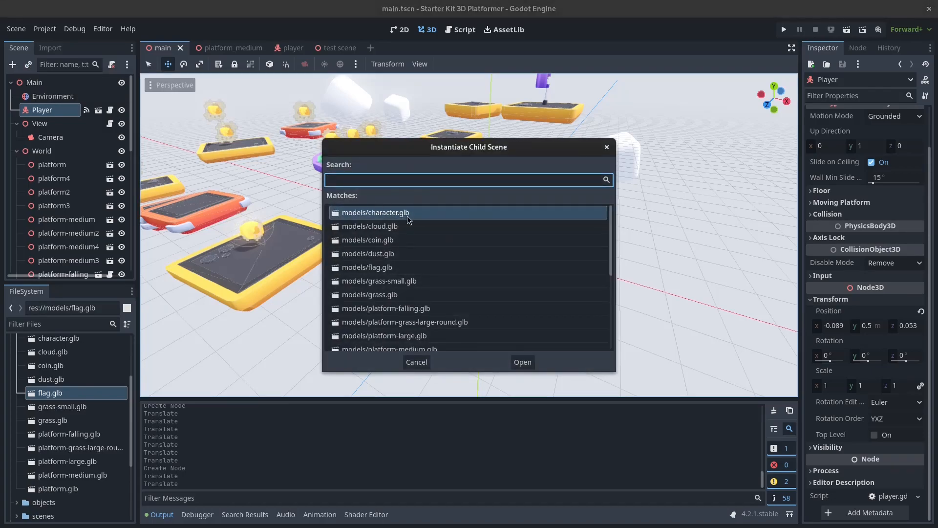
pyautogui.scroll(-5, 416, 232)
pyautogui.scroll(5, 391, 225)
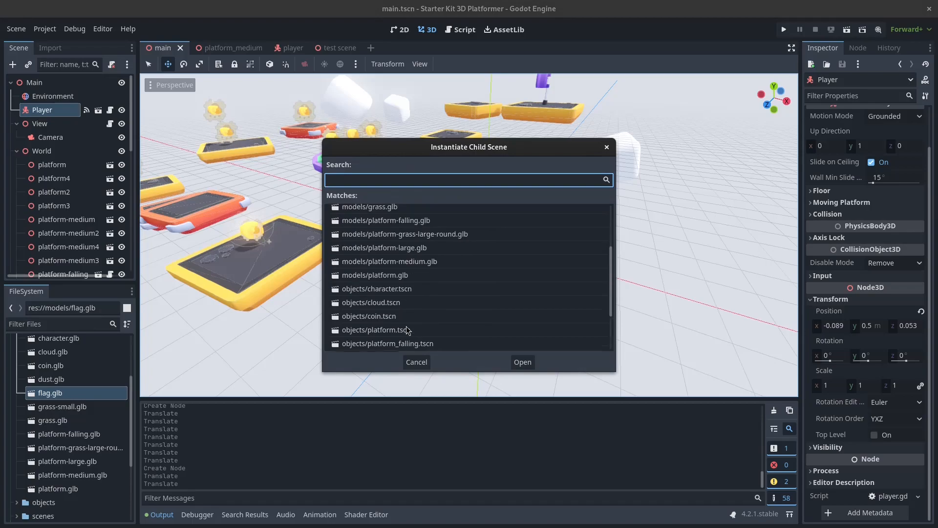
pyautogui.scroll(-5, 387, 215)
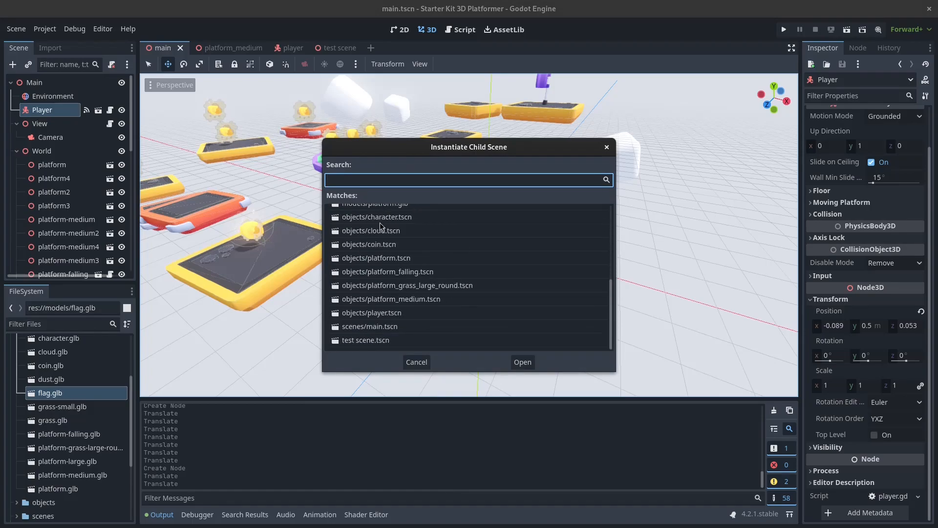
pyautogui.click(362, 345)
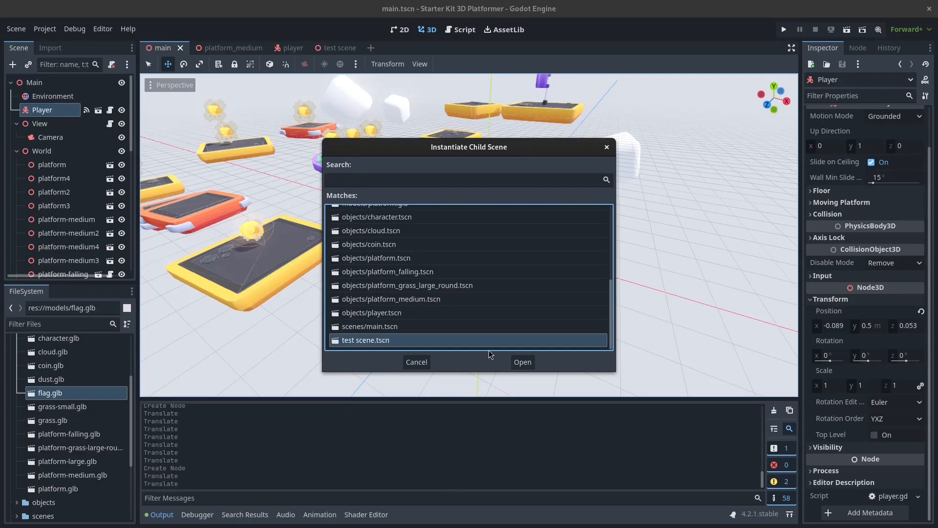
pyautogui.click(522, 362)
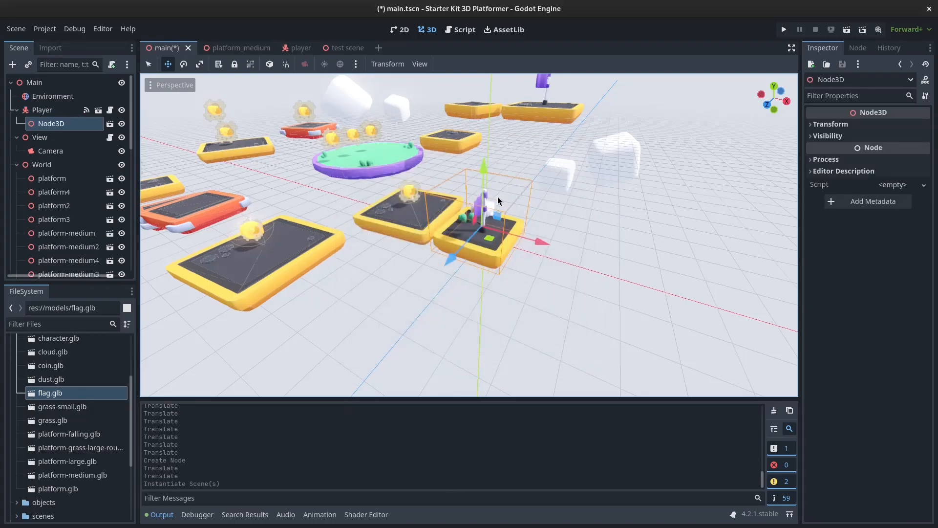
# Step: Move the instanced test scene away from the player's starting platform to open space in the foreground of the level
pyautogui.moveTo(466, 232); pyautogui.dragTo(365, 361)
pyautogui.scroll(-5, 509, 336)
pyautogui.moveTo(509, 336); pyautogui.dragTo(525, 281, button='middle')
pyautogui.moveTo(525, 246); pyautogui.dragTo(639, 251)
pyautogui.moveTo(639, 251); pyautogui.dragTo(628, 318, button='middle')
pyautogui.scroll(10, 464, 261)
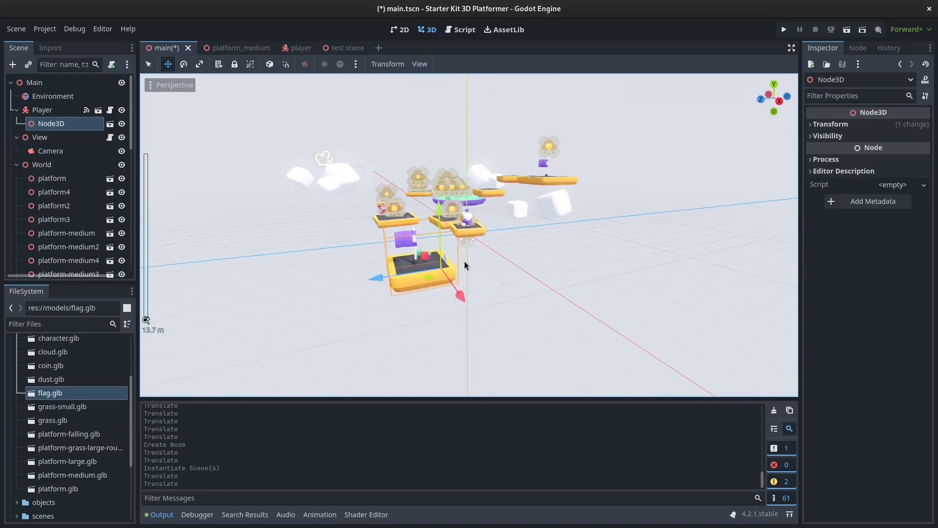
pyautogui.moveTo(429, 273); pyautogui.dragTo(458, 269, button='middle')
pyautogui.scroll(-5, 459, 268)
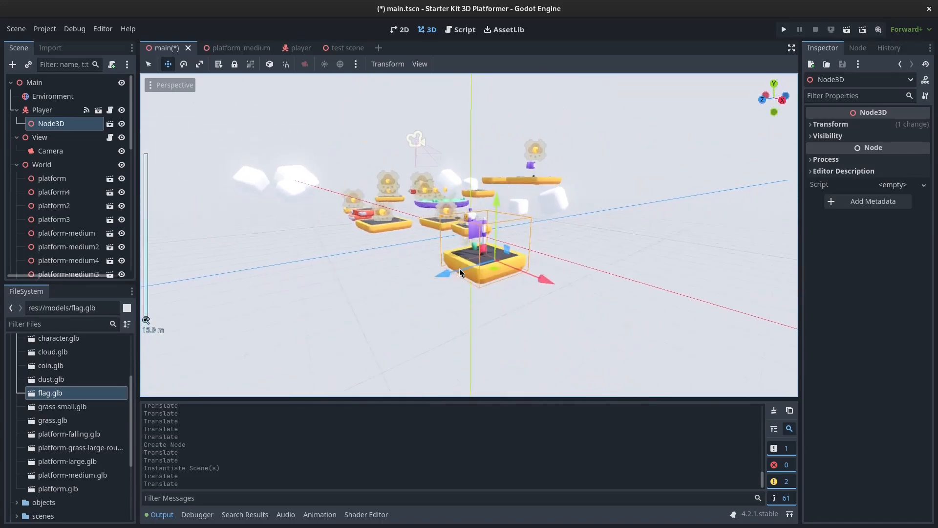
pyautogui.scroll(2, 459, 268)
pyautogui.scroll(2, 459, 269)
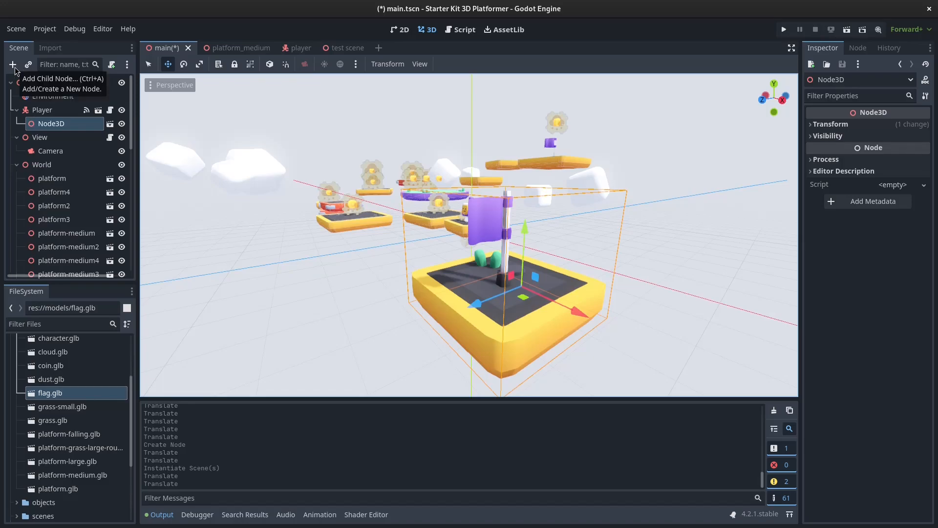
# Step: Collapse the World, View and Player branches of the main scene's node tree
pyautogui.click(17, 164)
pyautogui.click(17, 138)
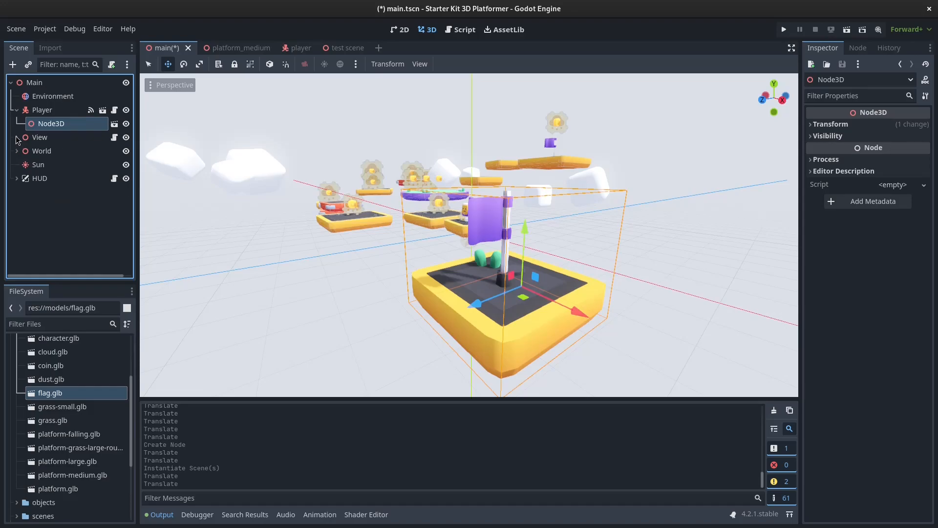
pyautogui.click(16, 110)
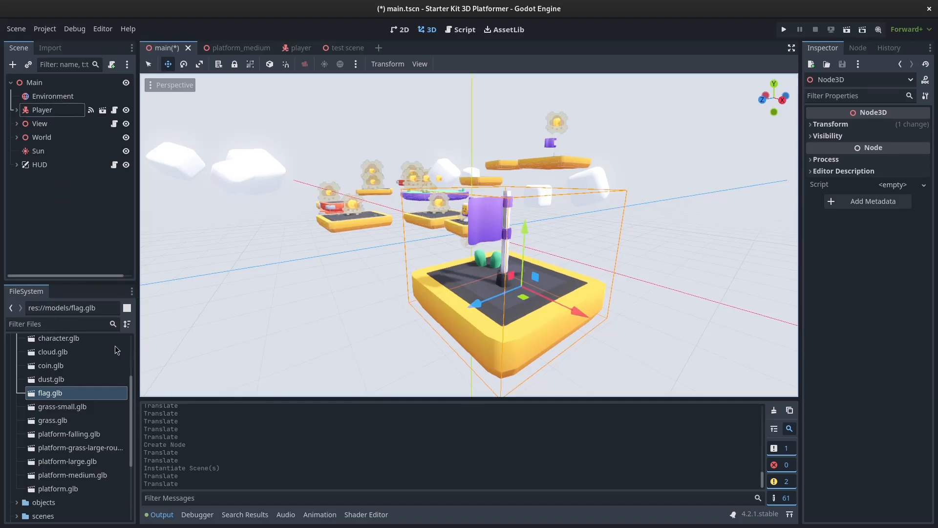
# Step: Locate test scene.tscn in the project root, view its node structure and return to the main scene
pyautogui.scroll(-3, 134, 465)
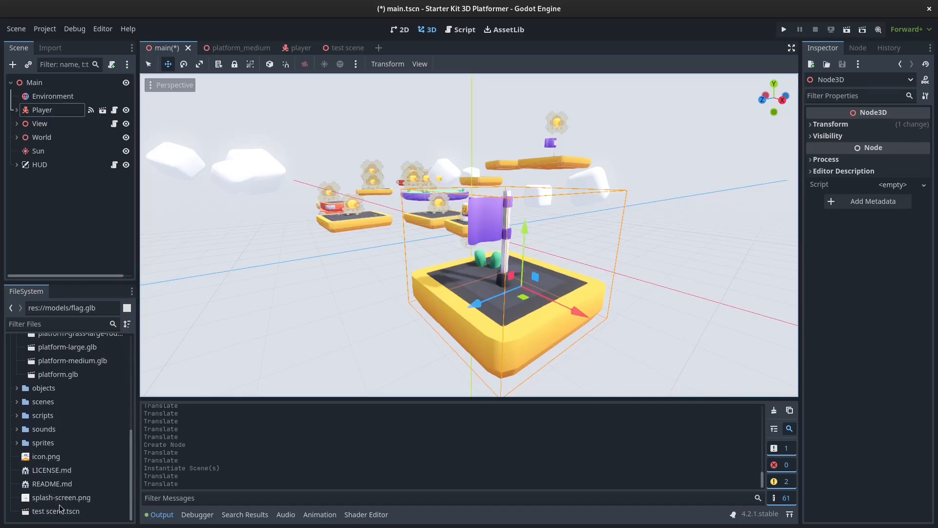
pyautogui.click(74, 512)
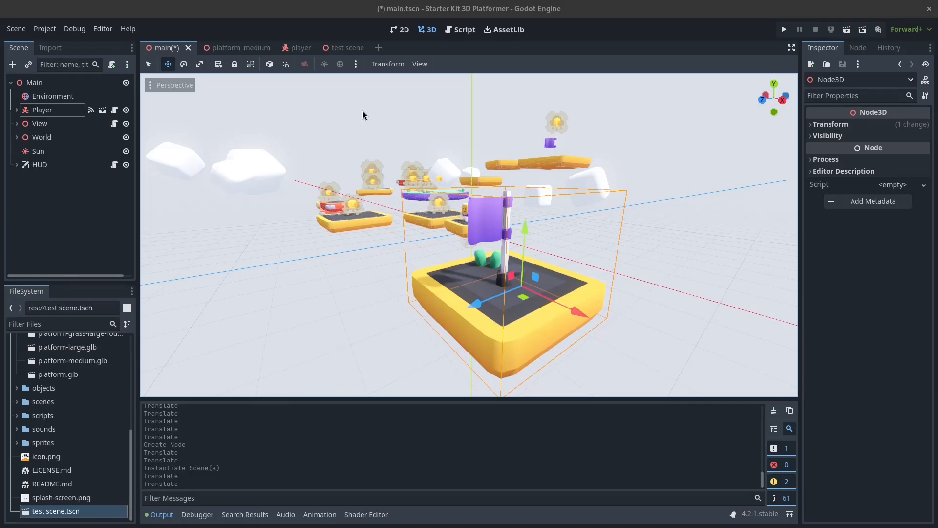
pyautogui.click(337, 48)
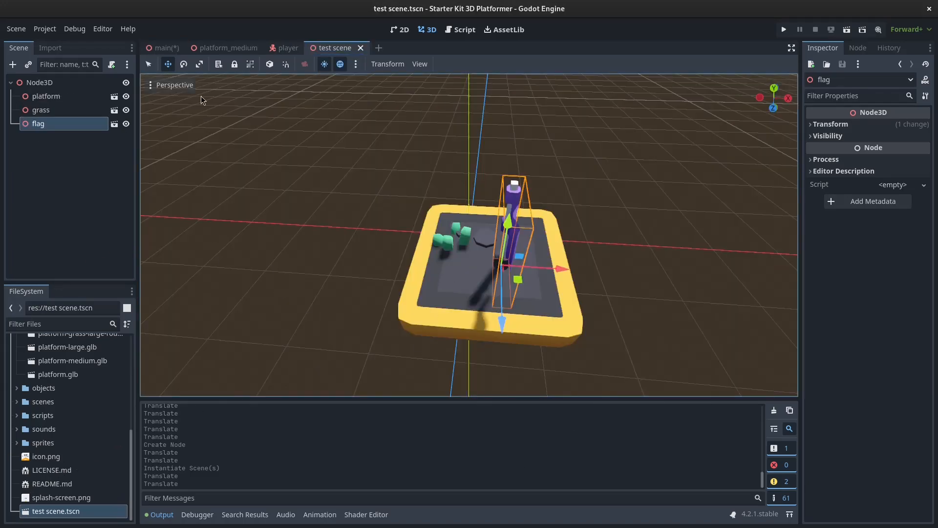
pyautogui.click(160, 48)
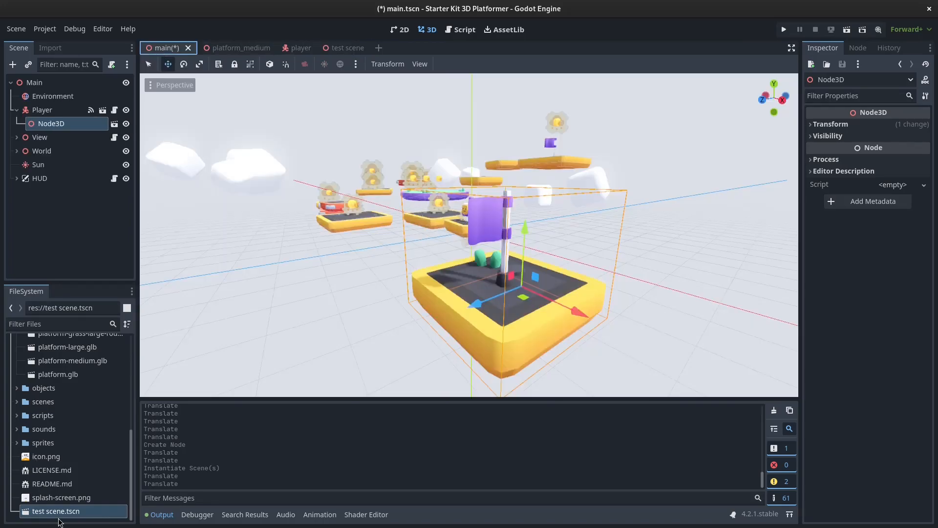
# Step: Start adding a child node and browse the Node3D types, including the Camera3D and Joint3D subtypes
pyautogui.click(13, 64)
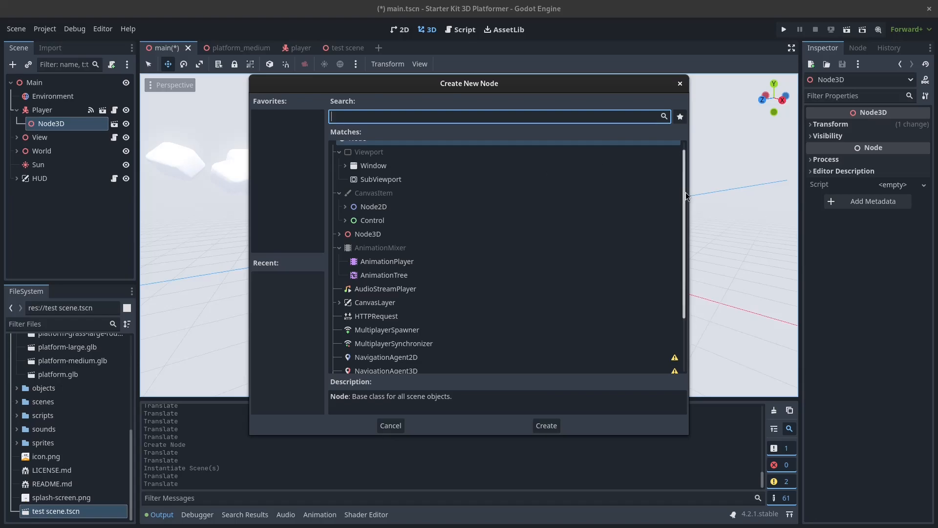
pyautogui.click(340, 235)
pyautogui.scroll(-3, 342, 238)
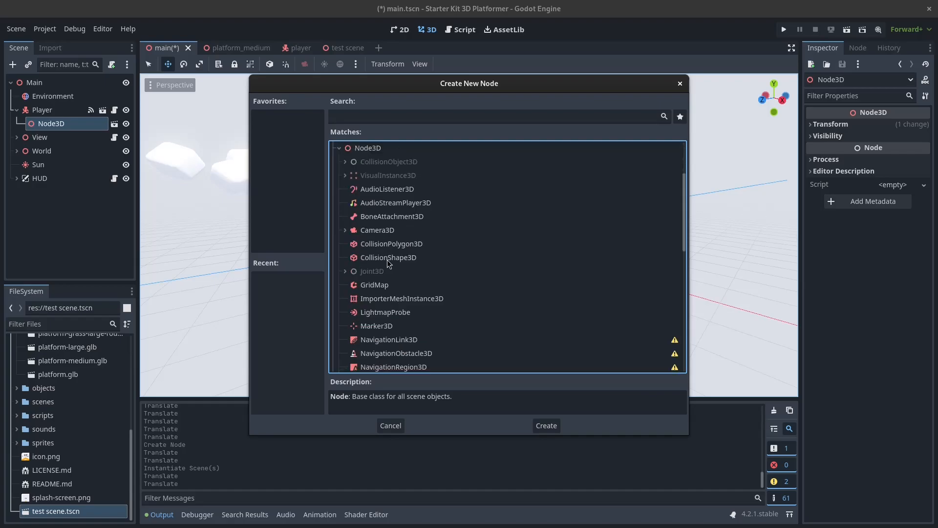
pyautogui.click(345, 231)
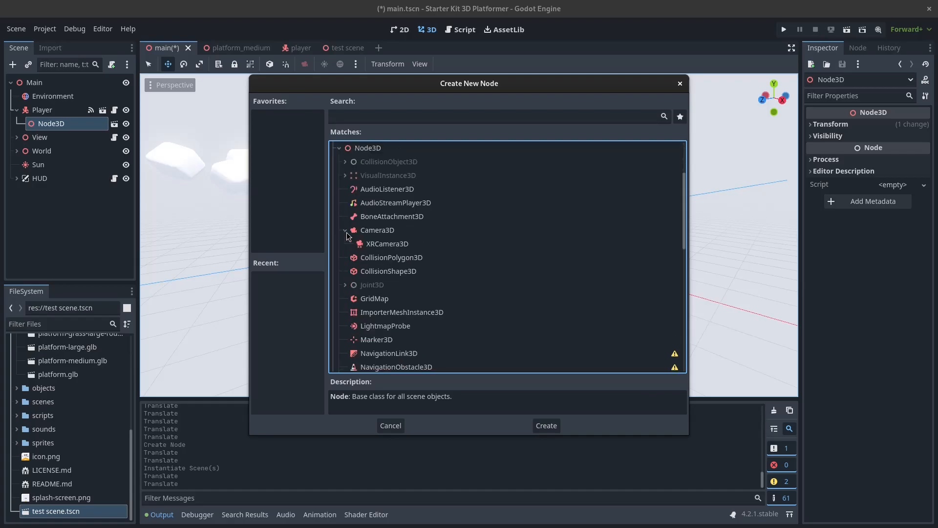
pyautogui.click(383, 260)
pyautogui.scroll(-2, 413, 297)
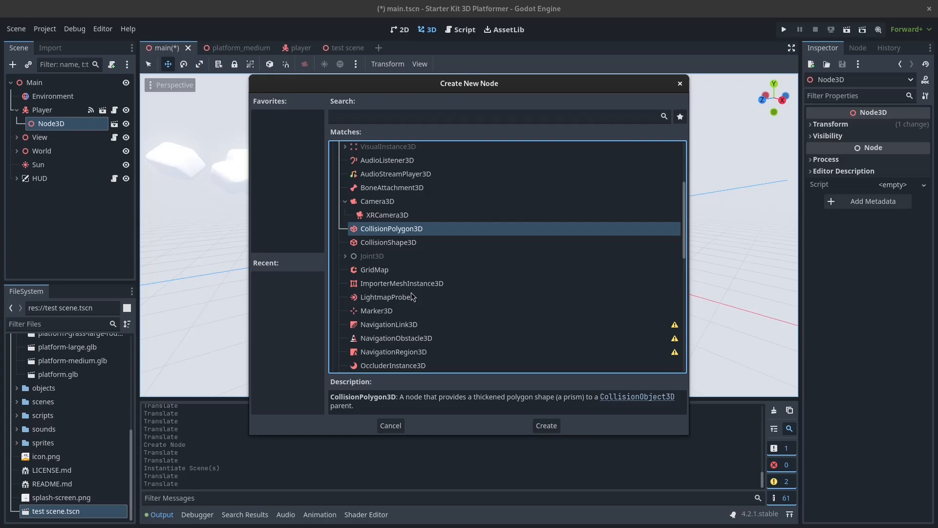
pyautogui.scroll(-3, 413, 297)
pyautogui.scroll(4, 413, 296)
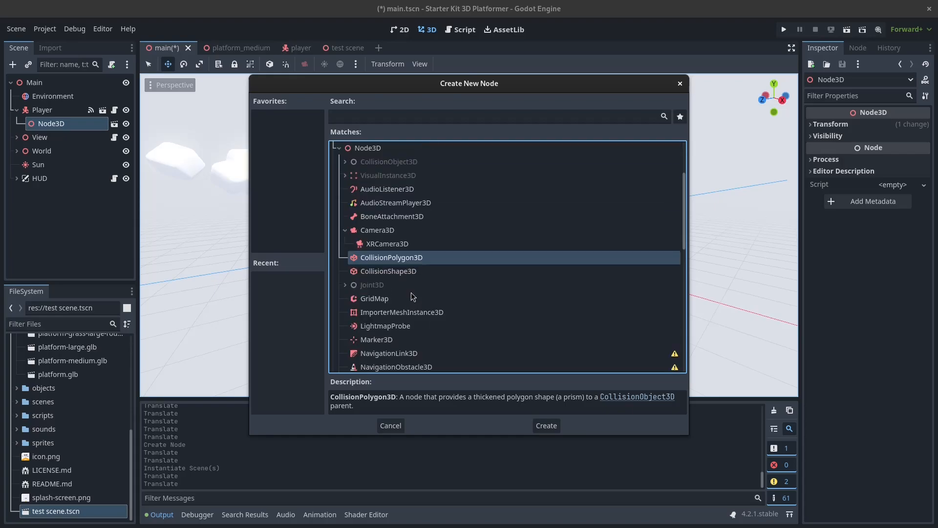
pyautogui.click(346, 286)
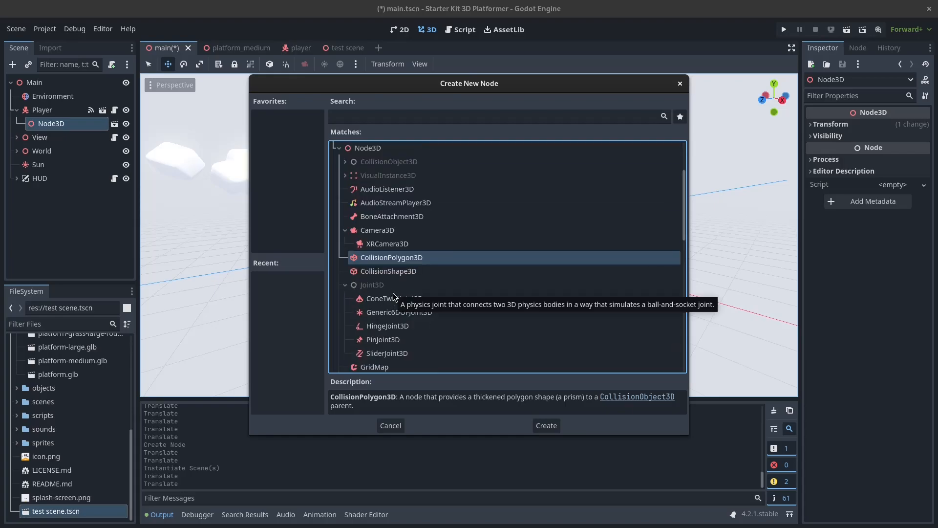
pyautogui.scroll(-4, 398, 267)
pyautogui.scroll(6, 397, 282)
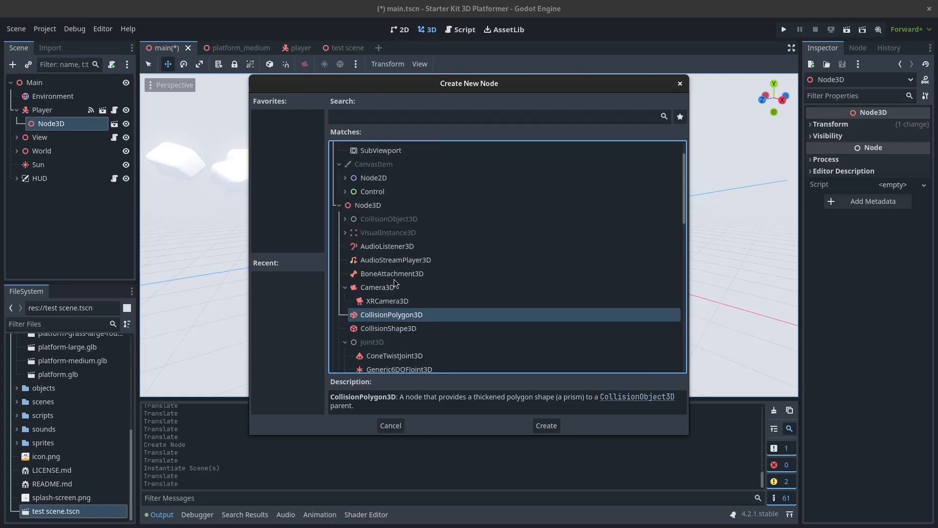
# Step: Examine the available Control node types and the remaining Node3D types in the new-node list
pyautogui.click(345, 232)
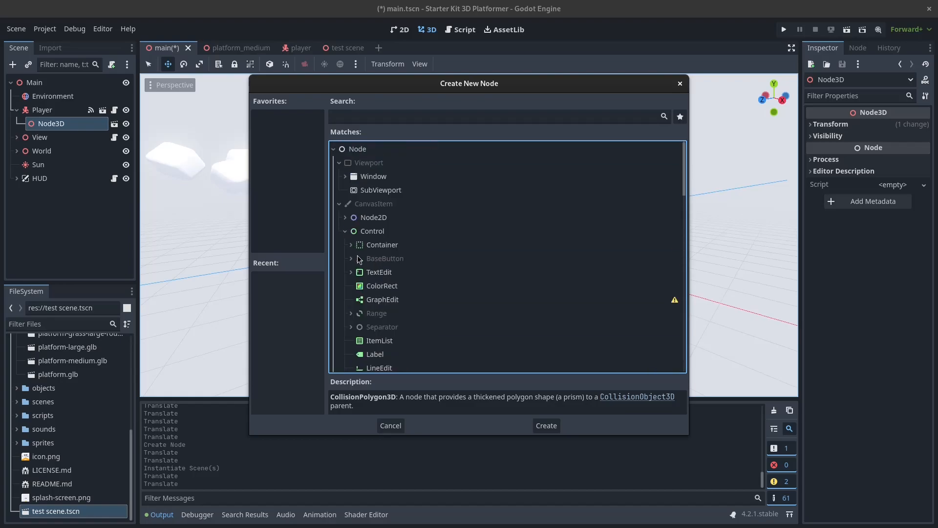
pyautogui.scroll(-1, 360, 259)
pyautogui.scroll(-2, 380, 293)
pyautogui.scroll(-2, 381, 300)
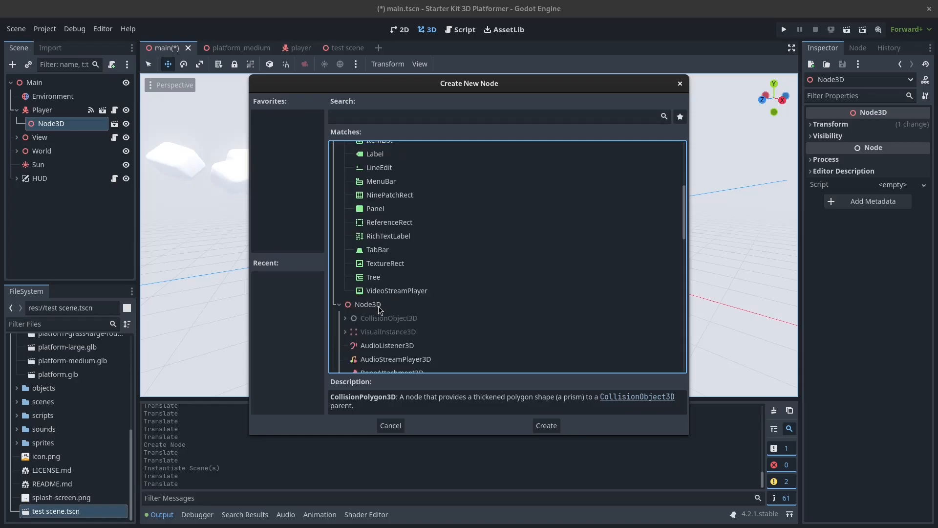
pyautogui.scroll(-5, 390, 315)
pyautogui.scroll(-2, 390, 315)
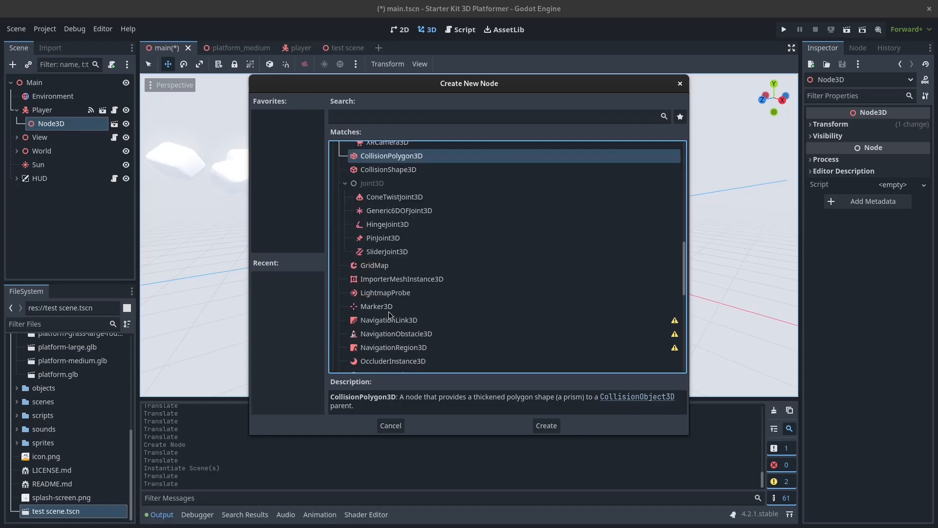
pyautogui.scroll(-3, 390, 315)
pyautogui.scroll(-3, 390, 315)
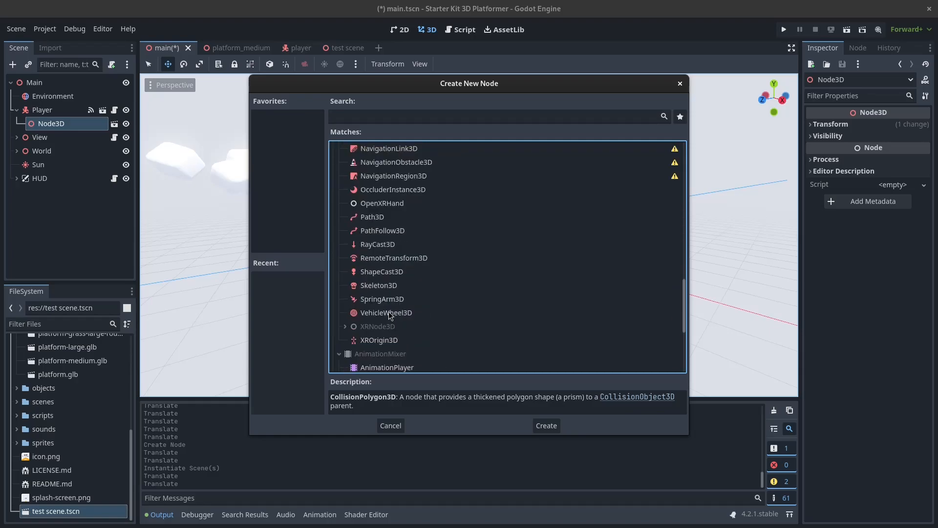
# Step: Read the descriptions of the PathFollow3D, RayCast3D, ShapeCast3D and VehicleWheel3D node types
pyautogui.click(377, 235)
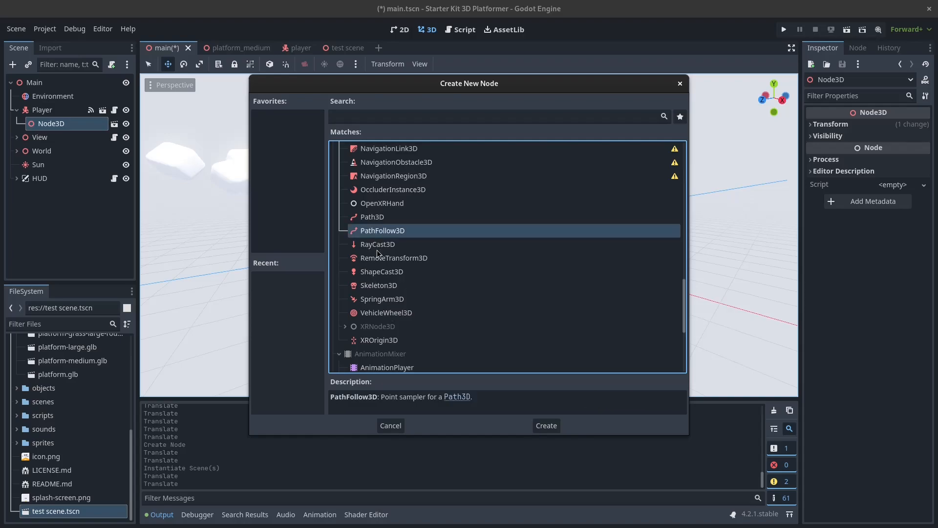
pyautogui.click(379, 245)
pyautogui.click(381, 272)
pyautogui.click(386, 313)
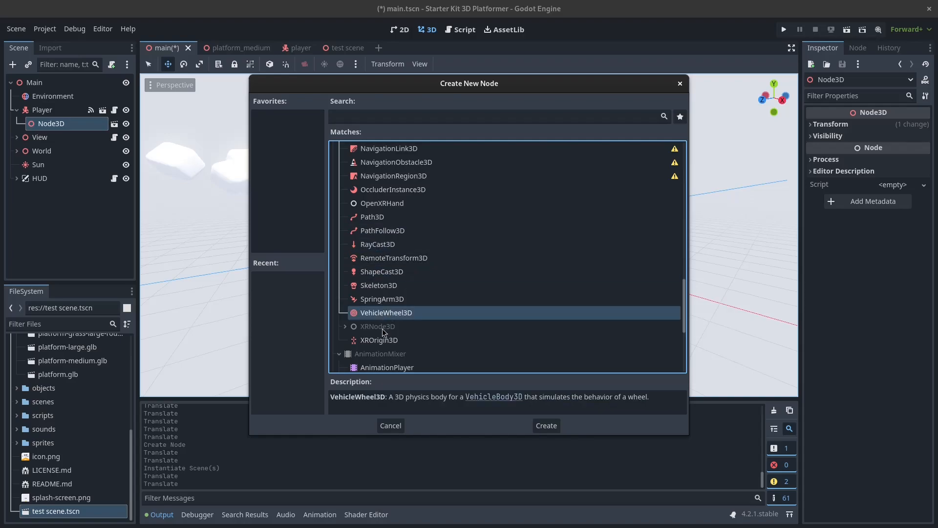
# Step: Read the descriptions of CollisionShape3D, LightmapProbe and Generic6DOFJoint3D, and leave node creation without adding anything
pyautogui.scroll(15, 411, 275)
pyautogui.scroll(-5, 409, 279)
pyautogui.click(400, 290)
pyautogui.scroll(-4, 393, 341)
pyautogui.scroll(-1, 392, 341)
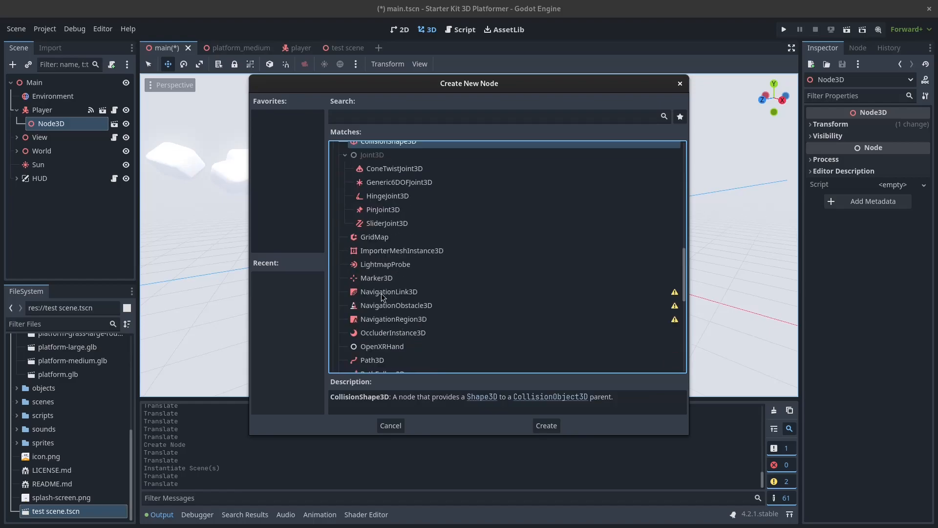
pyautogui.click(386, 264)
pyautogui.scroll(2, 386, 257)
pyautogui.click(398, 239)
pyautogui.scroll(3, 398, 246)
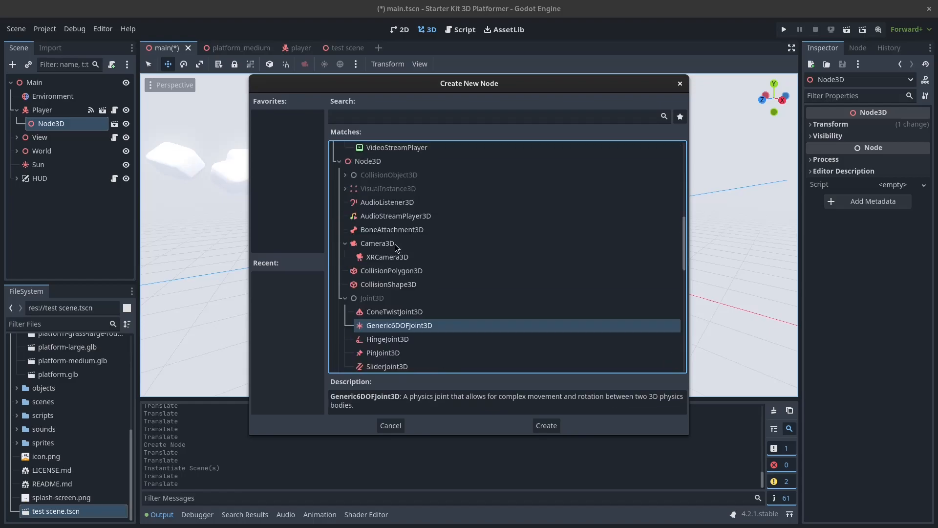
pyautogui.click(390, 425)
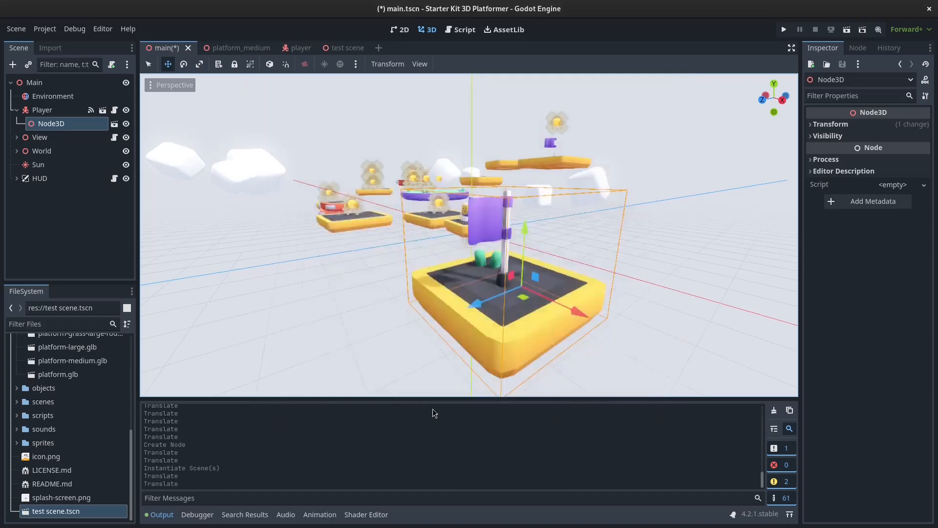
# Step: Expand the View and World branches and examine the instanced test scene within the whole level
pyautogui.click(17, 137)
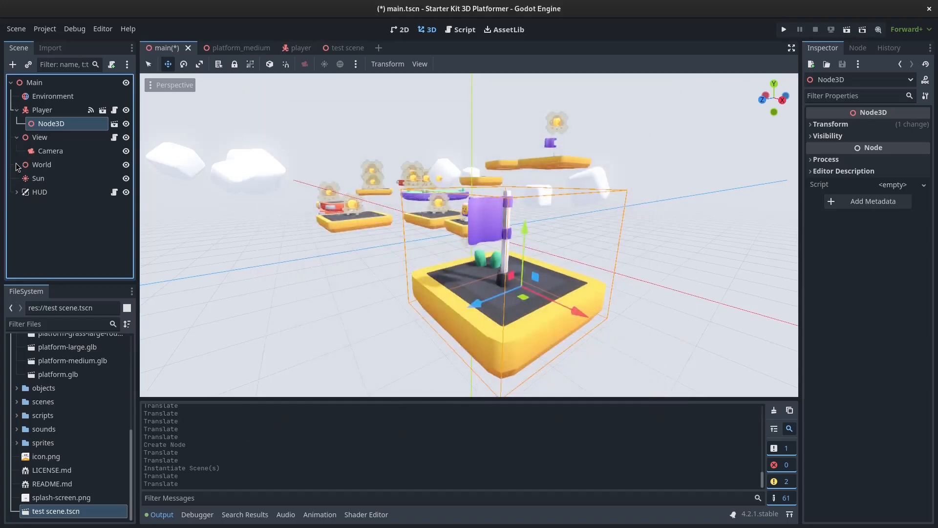
pyautogui.click(17, 165)
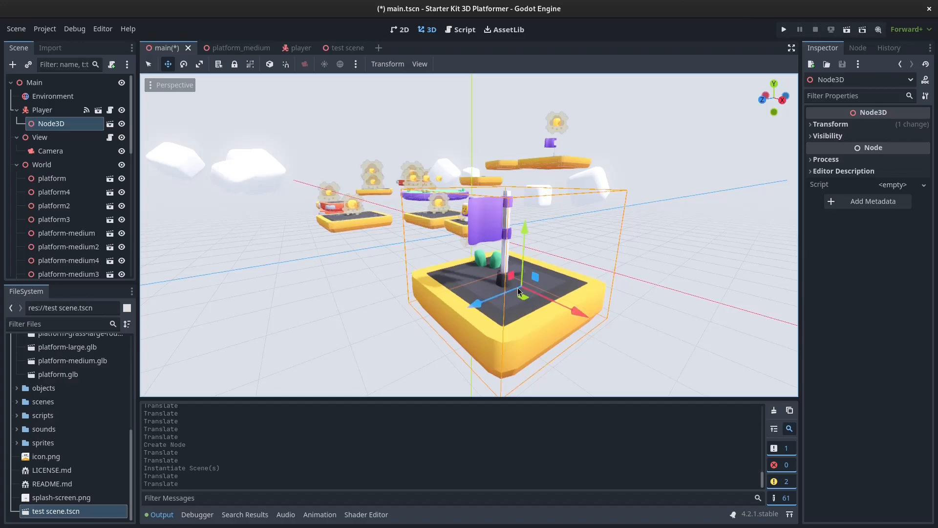
pyautogui.scroll(-5, 519, 292)
pyautogui.moveTo(452, 308); pyautogui.dragTo(399, 322, button='middle')
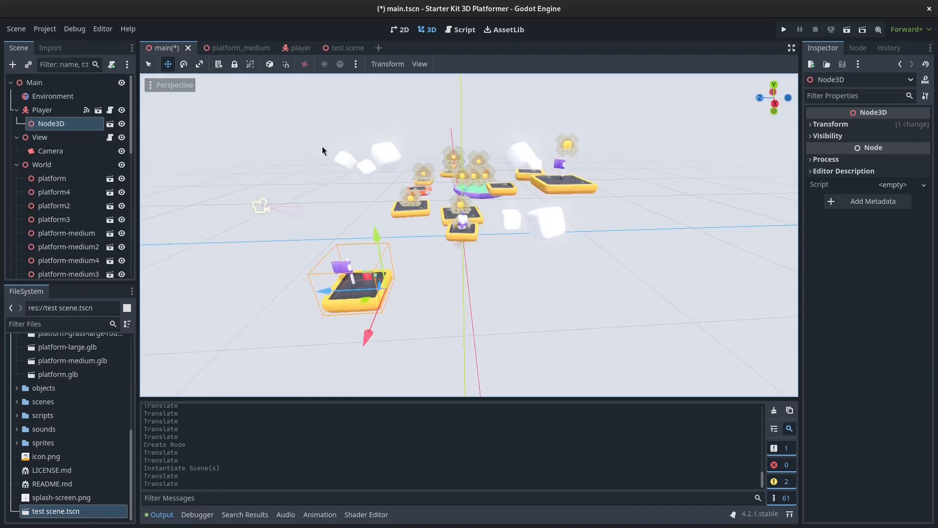